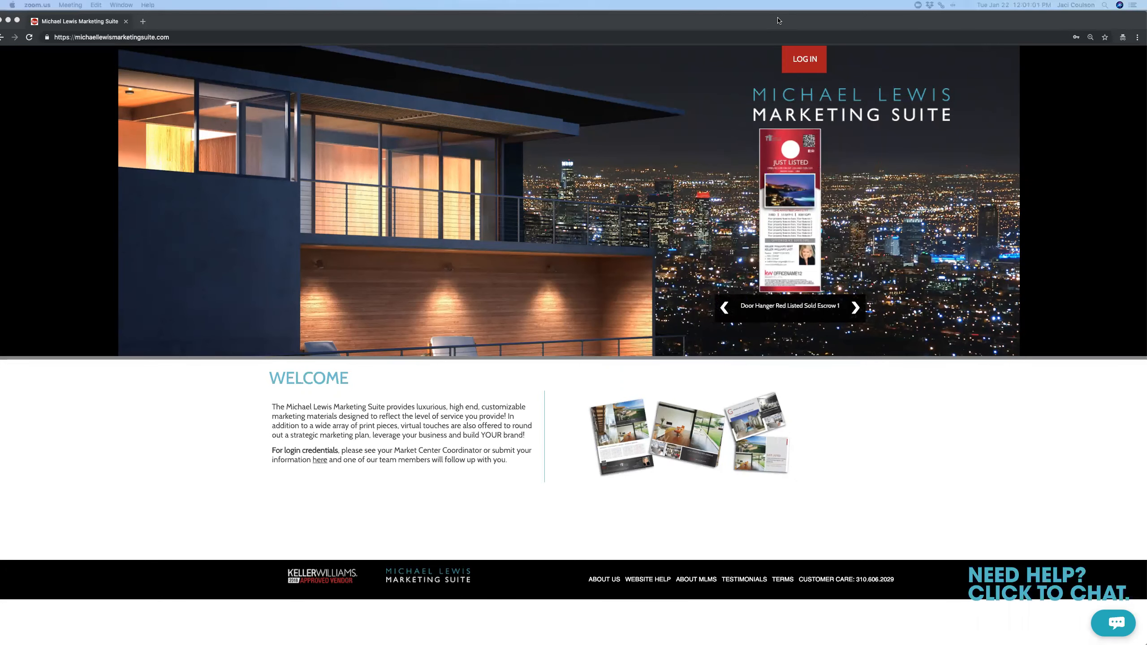
Log in to the account with the browser's saved email and password
{"action": "left_click", "coordinate": [808, 67]}
{"action": "left_click", "coordinate": [806, 63]}
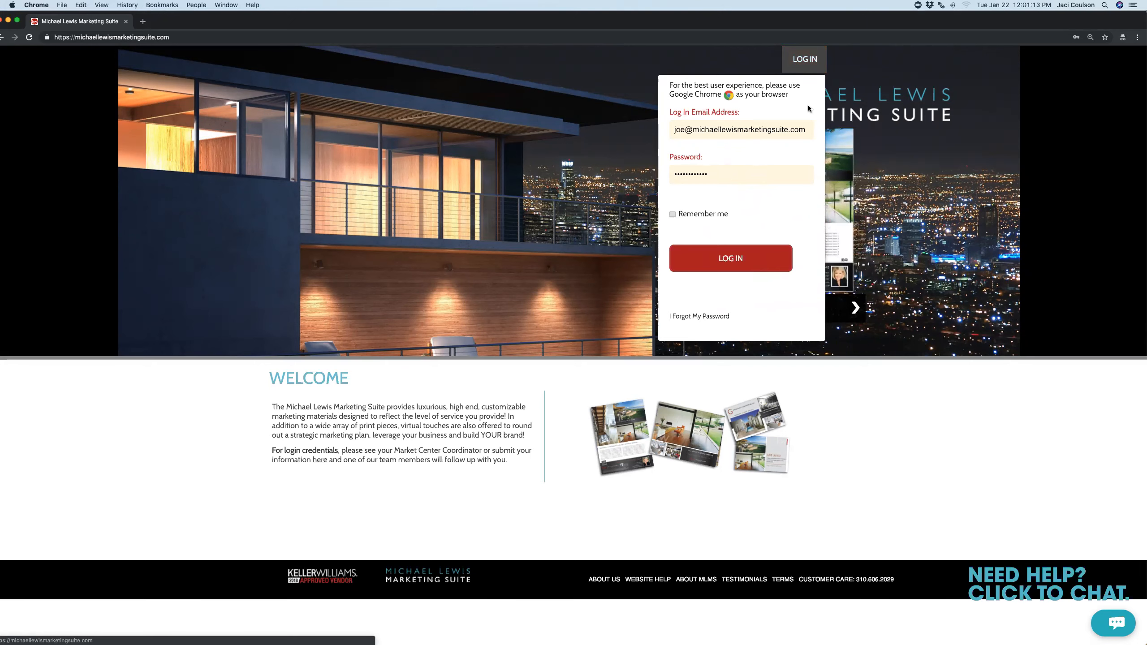
{"action": "left_click", "coordinate": [723, 255]}
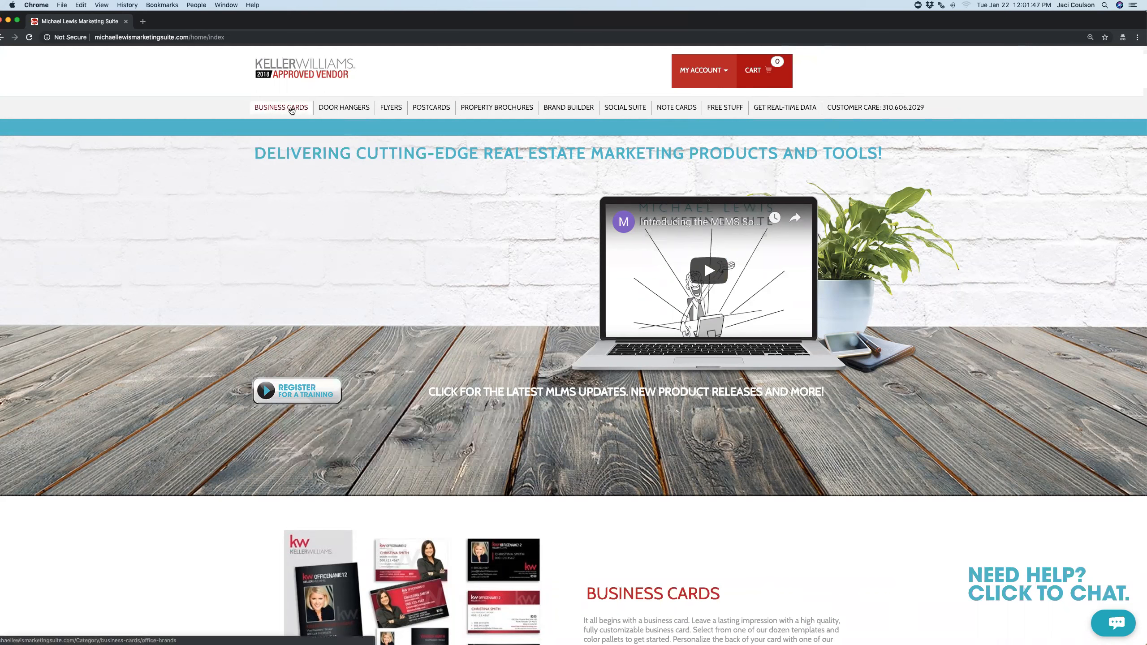
Open the Business Cards catalogue and scroll through the Red Series templates
{"action": "left_click", "coordinate": [291, 108]}
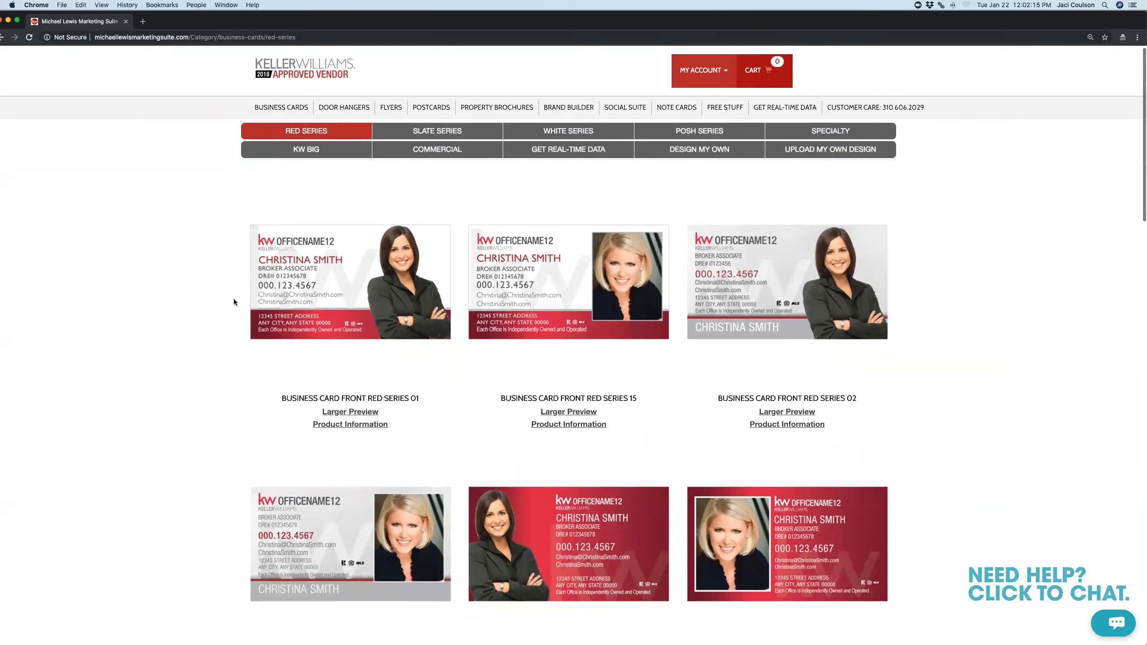
{"action": "scroll", "coordinate": [233, 302], "scroll_direction": "down", "scroll_amount": 5}
{"action": "scroll", "coordinate": [233, 302], "scroll_direction": "down", "scroll_amount": 8}
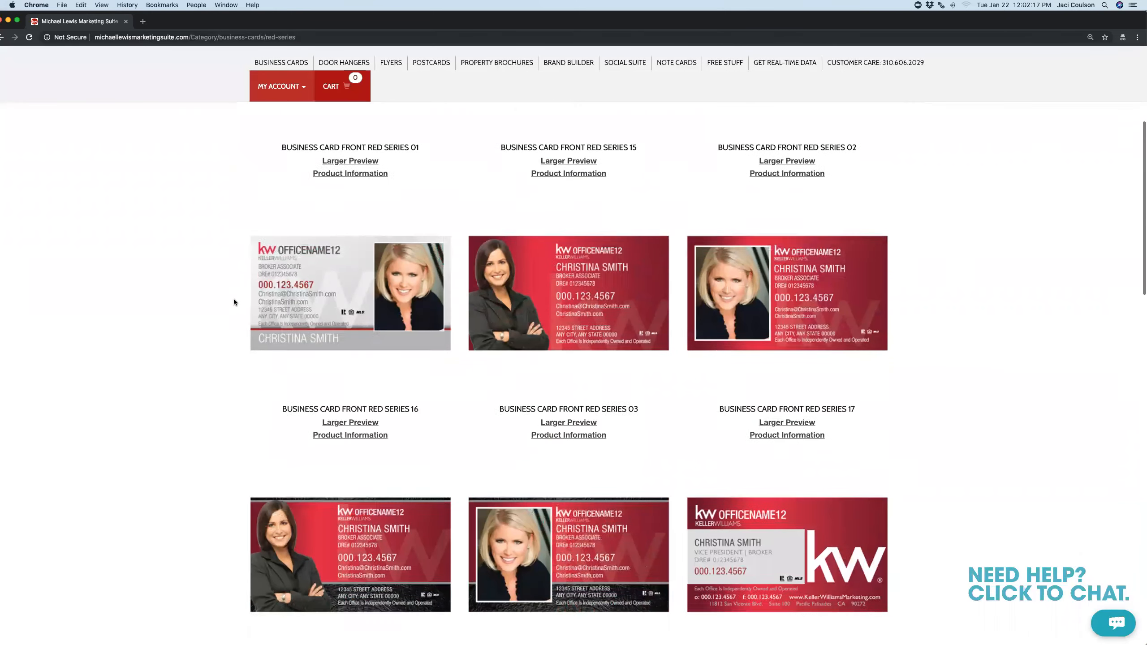
{"action": "scroll", "coordinate": [234, 300], "scroll_direction": "down", "scroll_amount": 12}
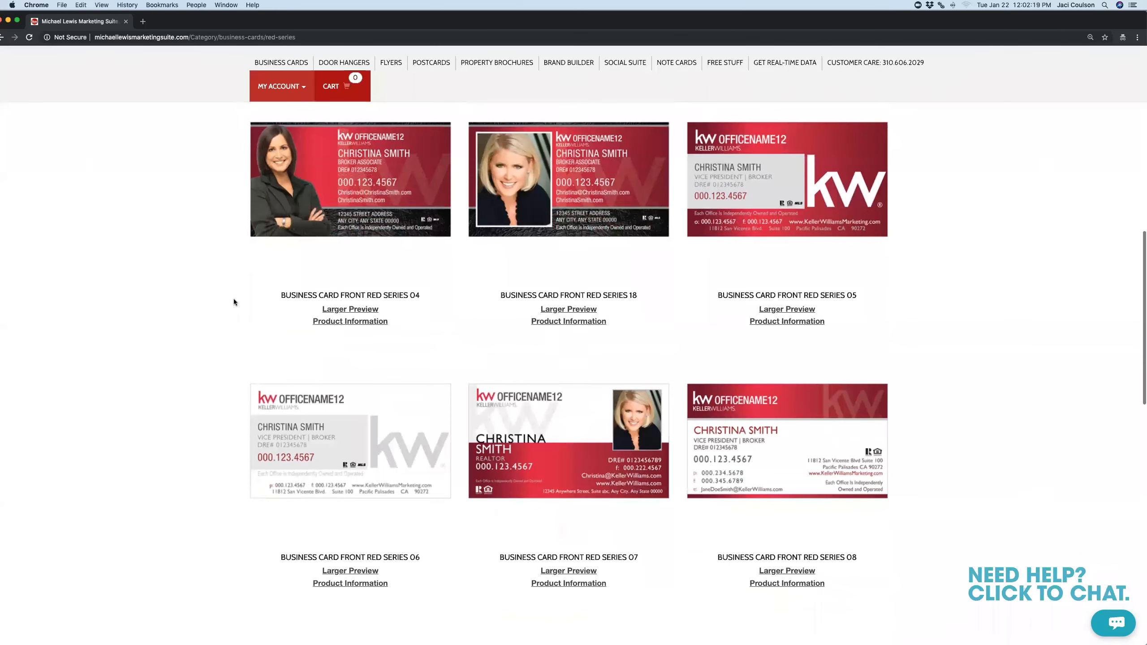
{"action": "scroll", "coordinate": [234, 302], "scroll_direction": "down", "scroll_amount": 11}
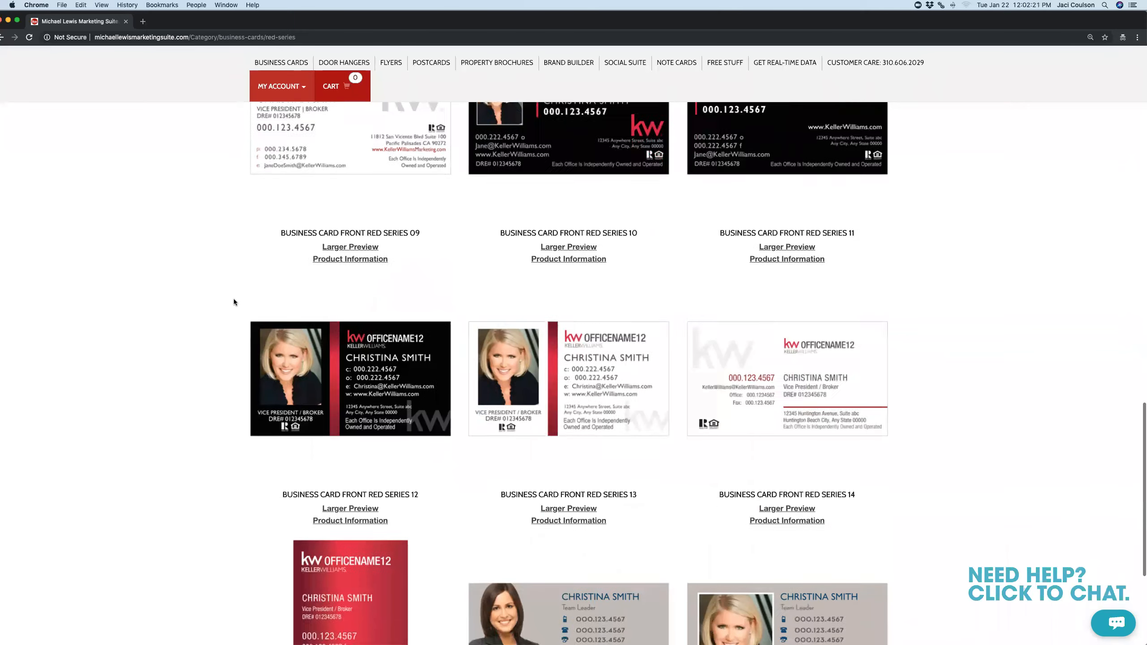
{"action": "scroll", "coordinate": [234, 302], "scroll_direction": "up", "scroll_amount": 11}
{"action": "scroll", "coordinate": [233, 302], "scroll_direction": "up", "scroll_amount": 20}
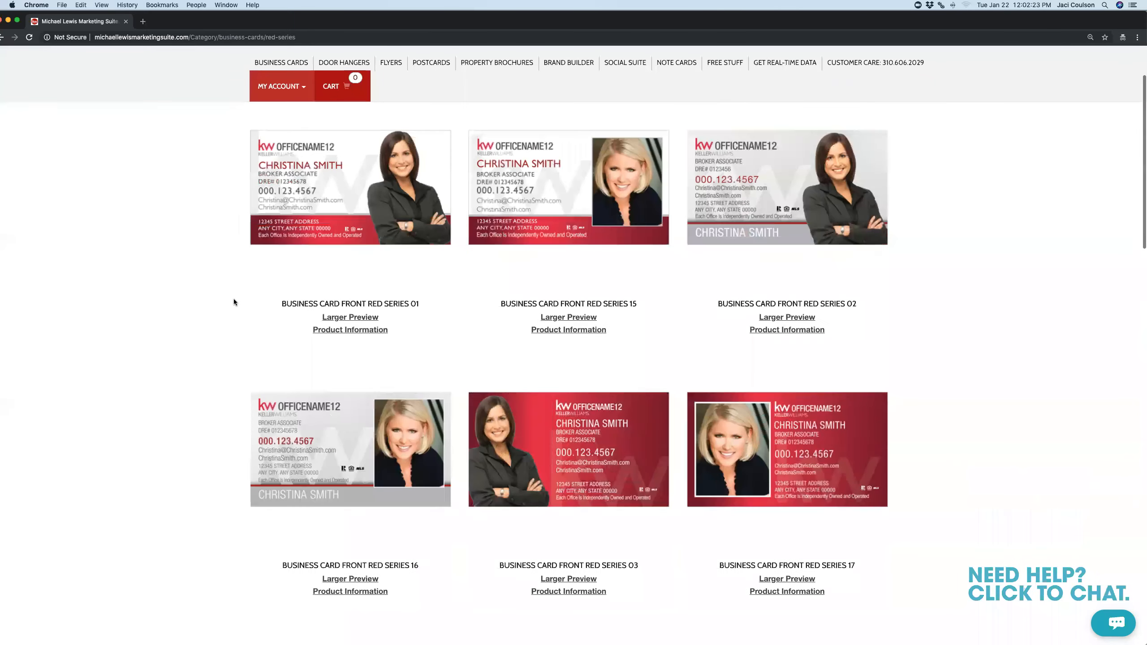
Scroll through the Slate Series card designs, then switch to the White Series catalogue
{"action": "left_click", "coordinate": [456, 138]}
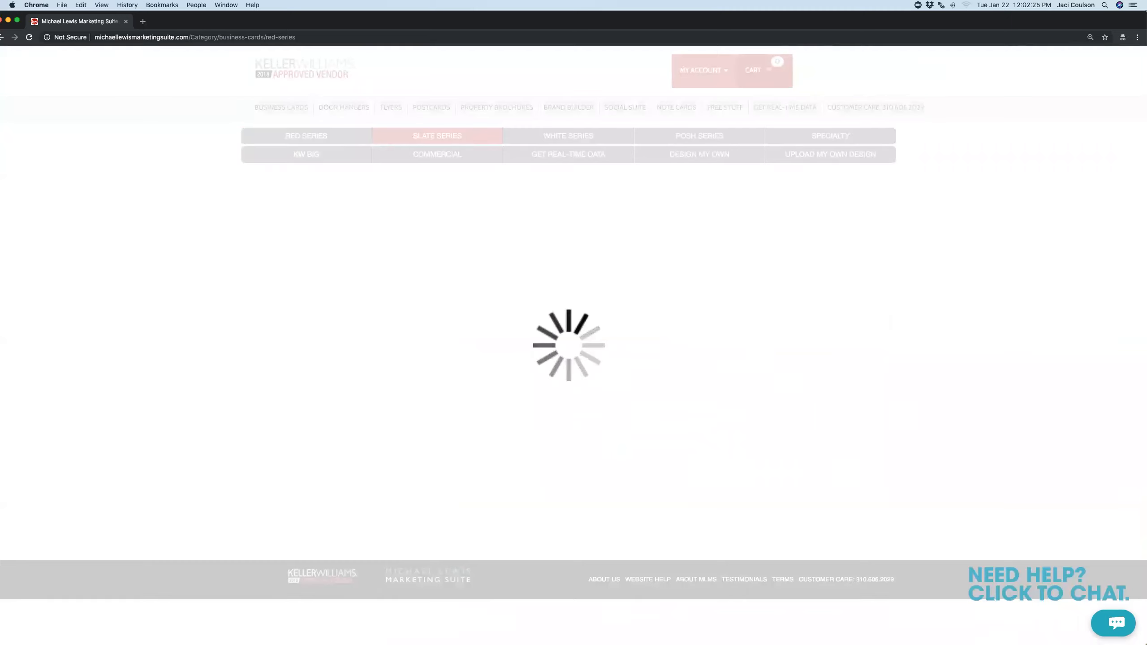
{"action": "scroll", "coordinate": [154, 492], "scroll_direction": "down", "scroll_amount": 7}
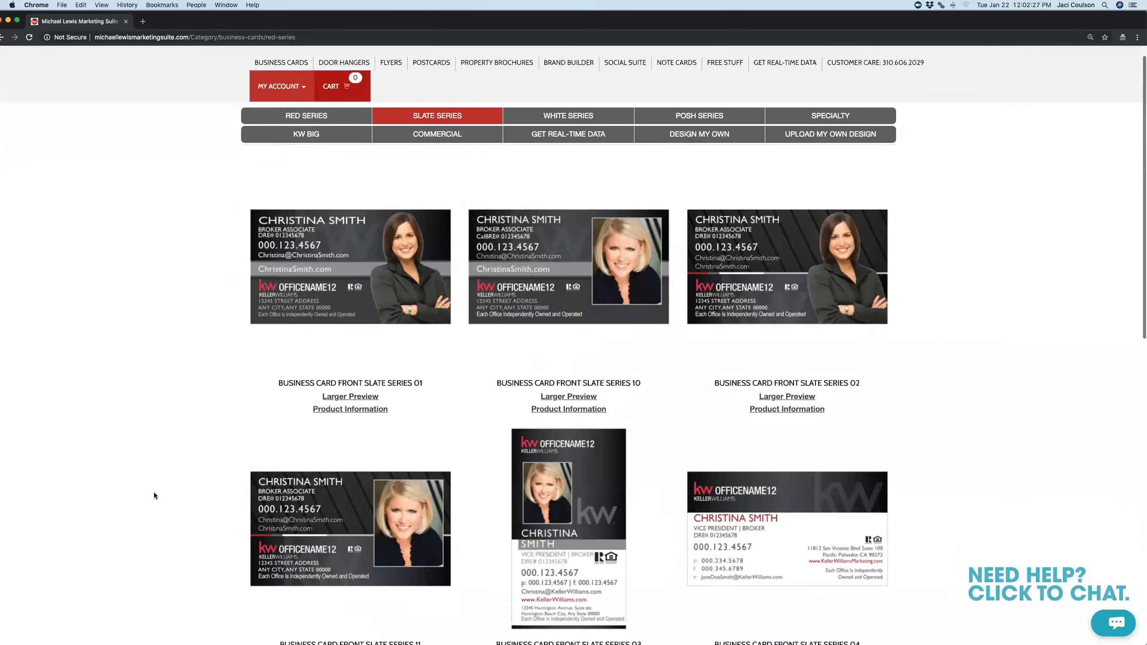
{"action": "scroll", "coordinate": [154, 496], "scroll_direction": "down", "scroll_amount": 5}
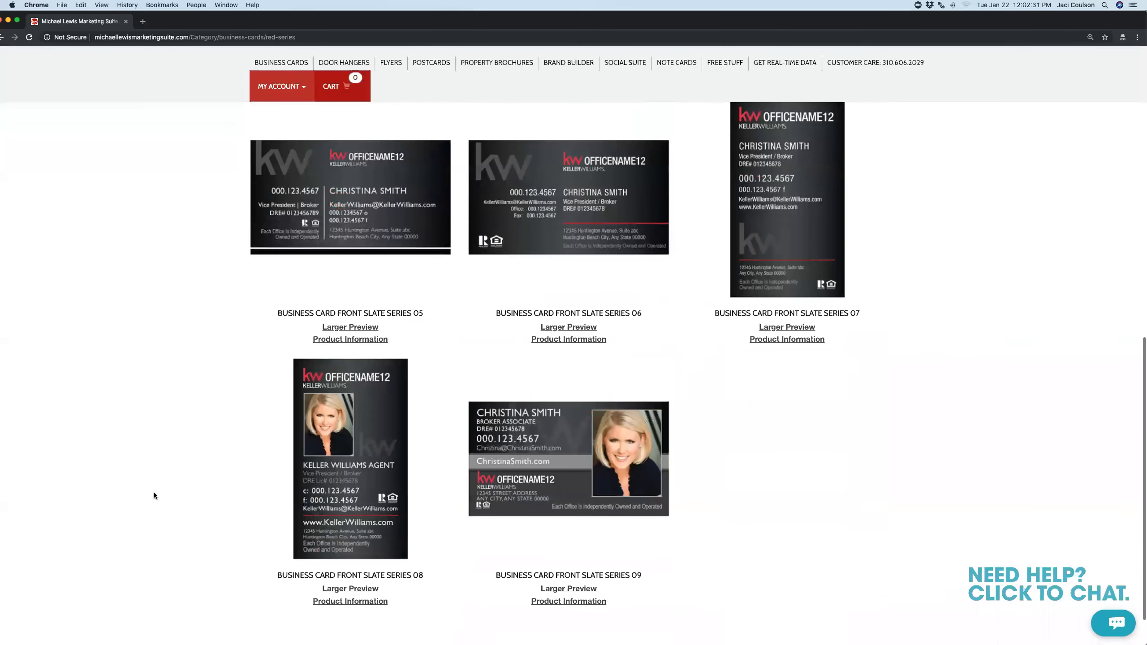
{"action": "scroll", "coordinate": [154, 492], "scroll_direction": "up", "scroll_amount": 15}
{"action": "left_click", "coordinate": [550, 135]}
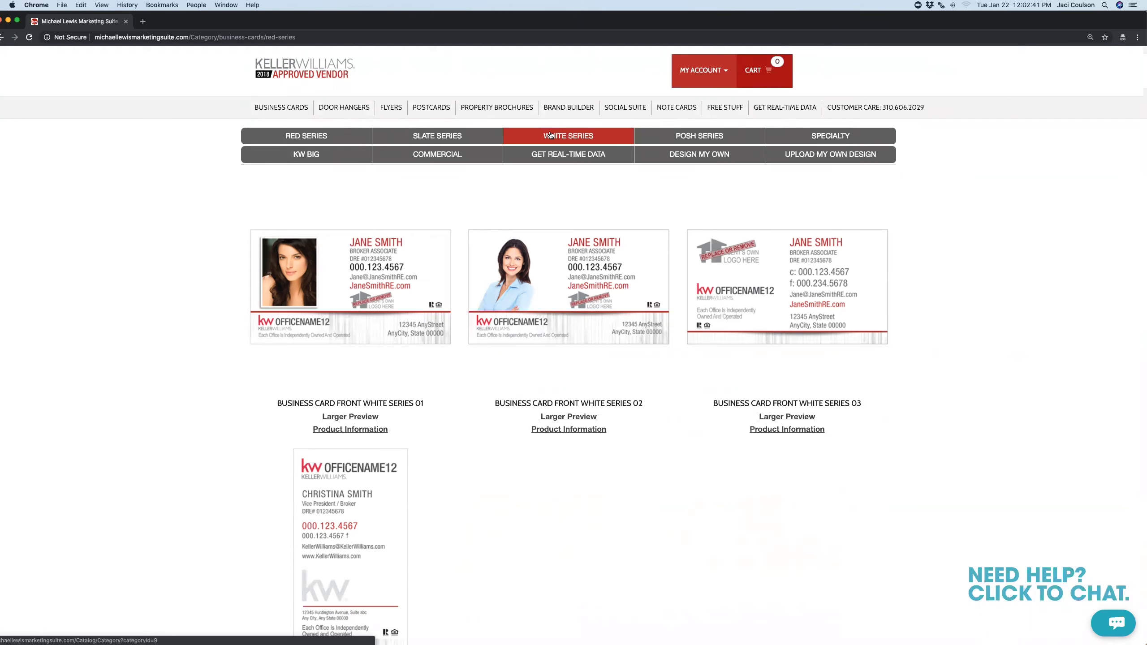
Step through Posh, Specialty and Commercial cards, ending on Design My Own blank canvases
{"action": "left_click", "coordinate": [698, 135]}
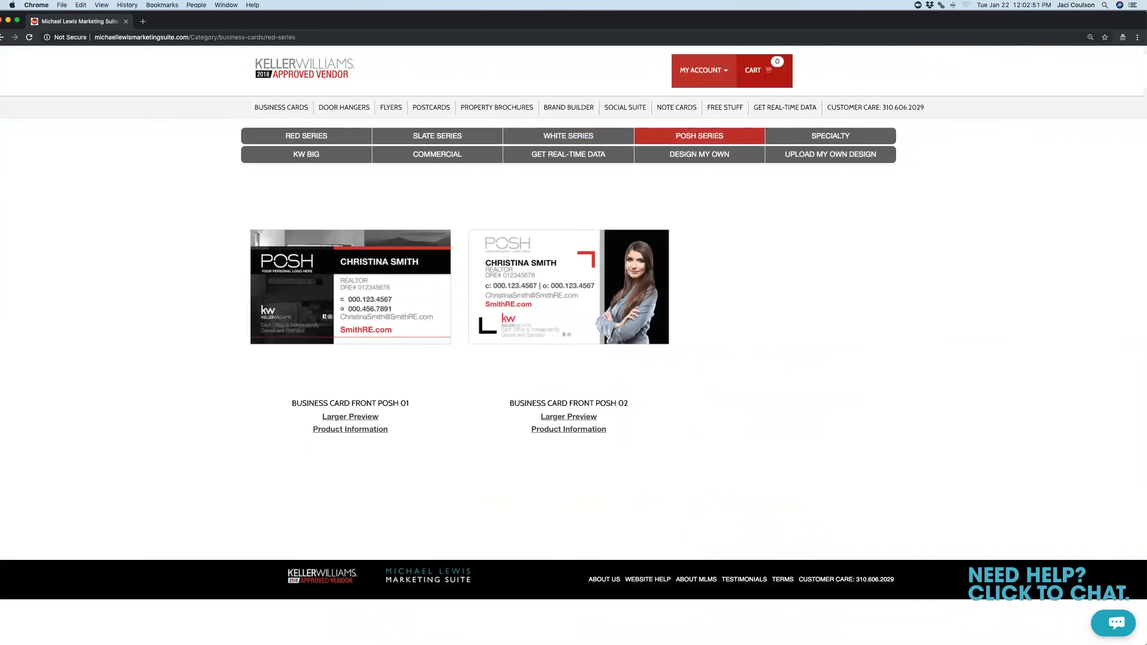
{"action": "left_click", "coordinate": [874, 140]}
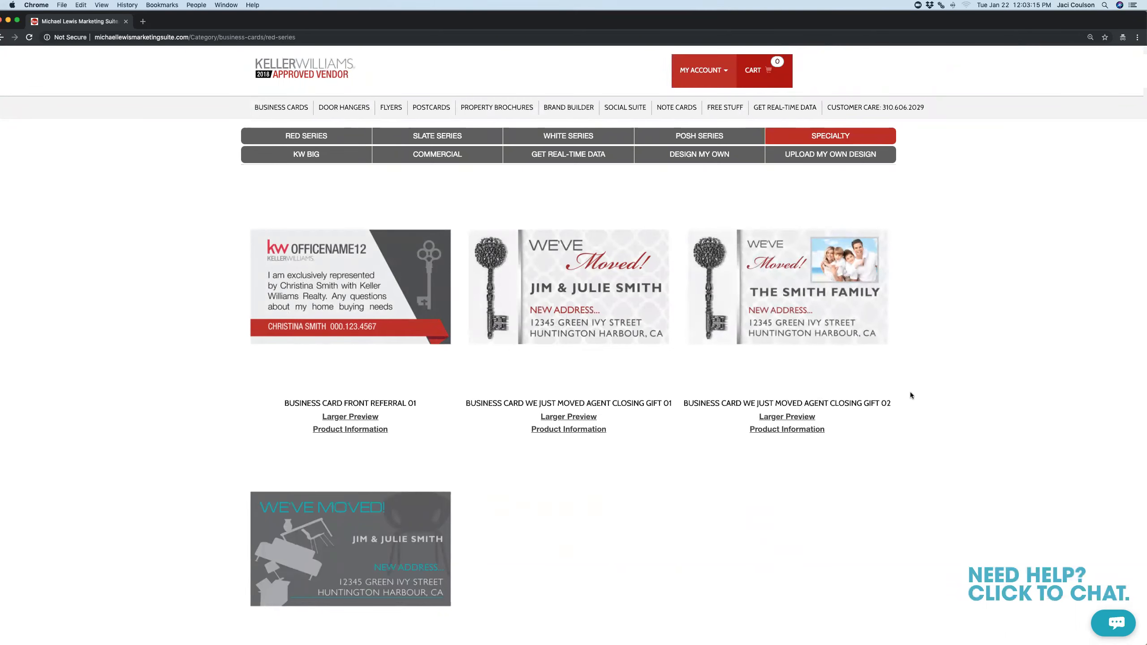
{"action": "left_click", "coordinate": [425, 154]}
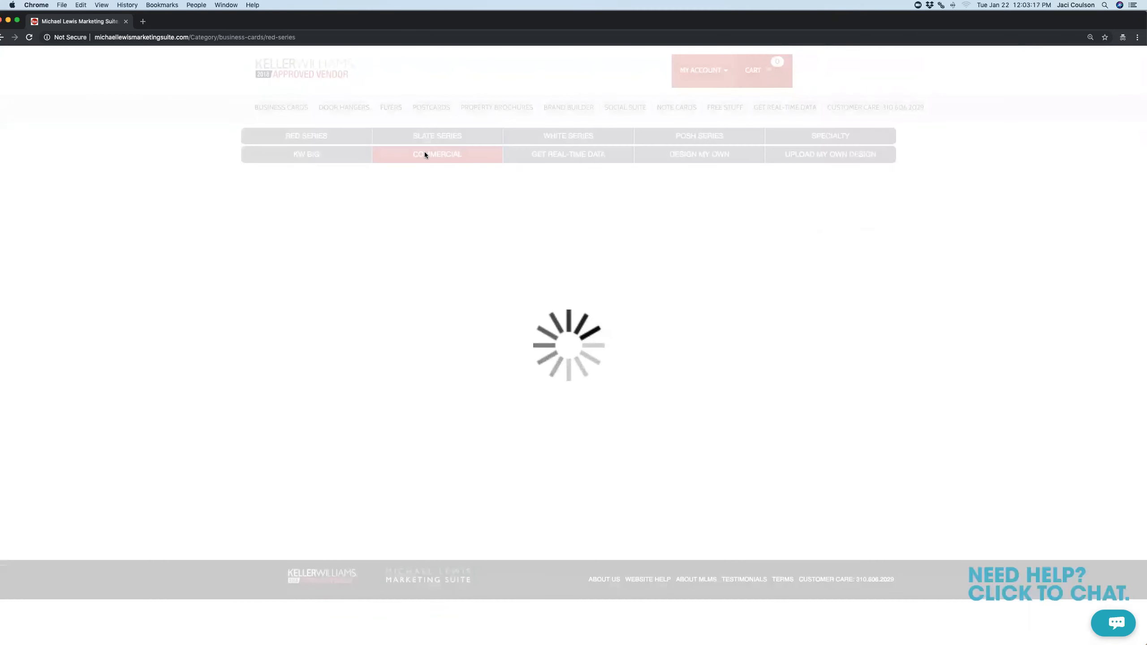
{"action": "left_click", "coordinate": [687, 153]}
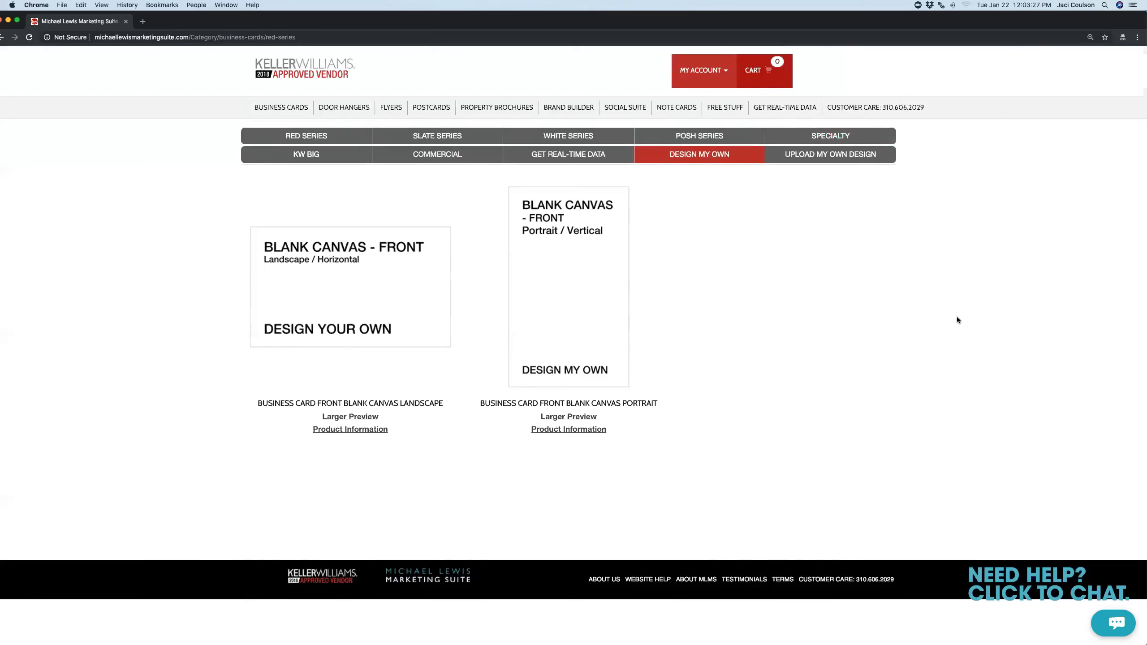
Show the Upload My Own Design landscape and portrait options, then return to Red Series
{"action": "left_click", "coordinate": [825, 152]}
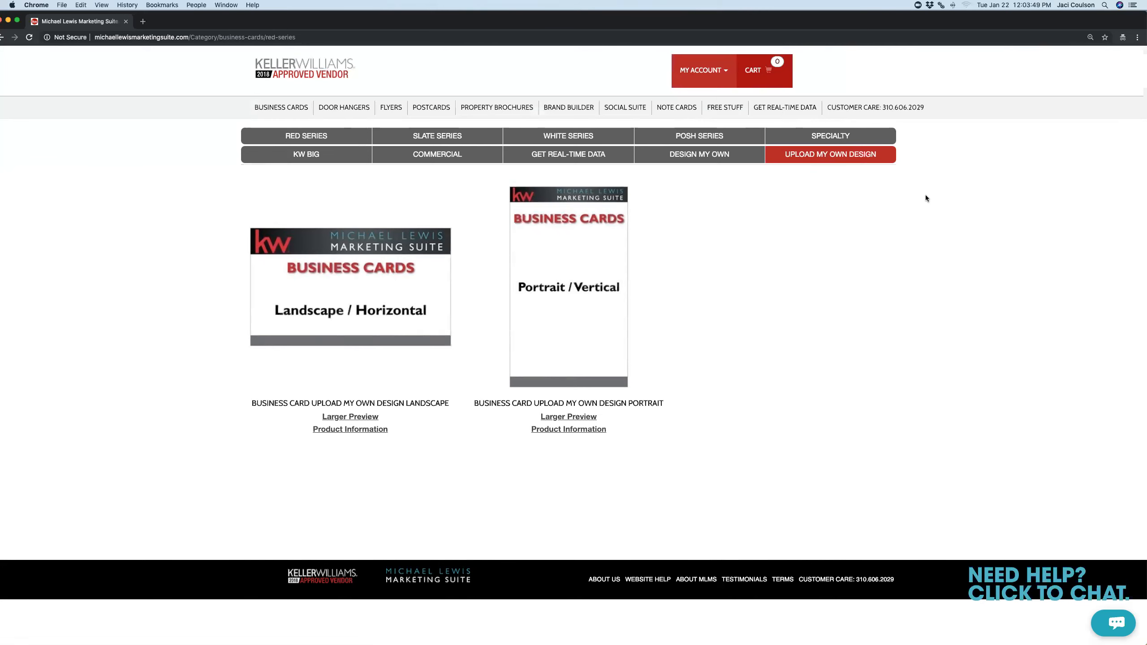
{"action": "left_click", "coordinate": [269, 141]}
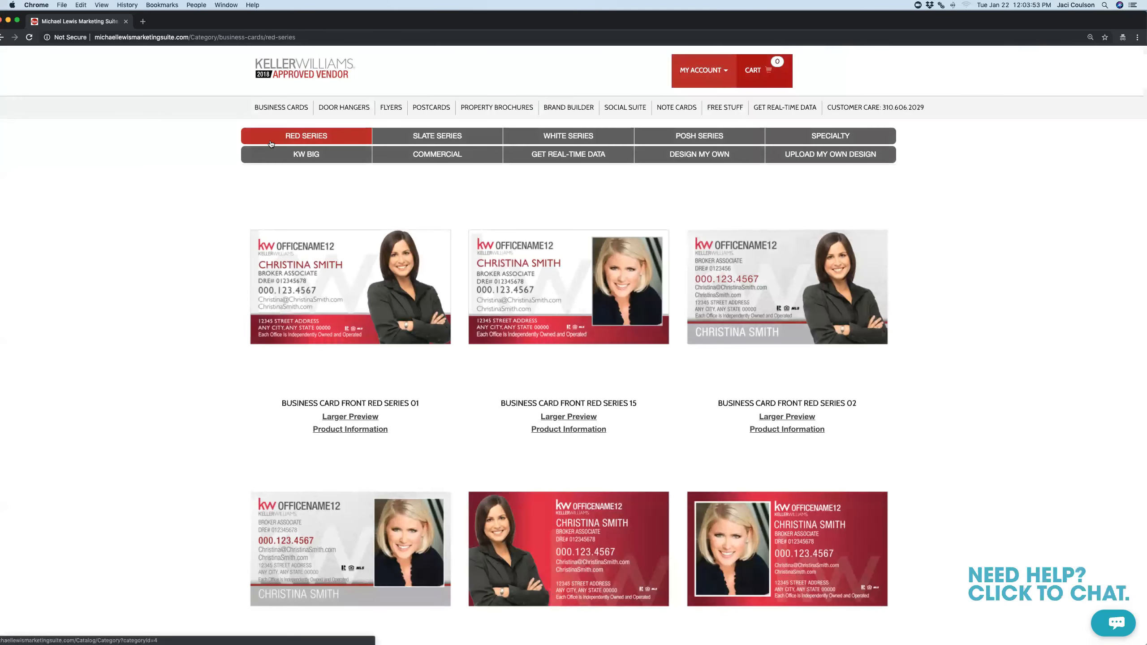
Show a Red Series card's pricing: 500 cards from $20 one-sided, $30 two-sided
{"action": "scroll", "coordinate": [199, 289], "scroll_direction": "down", "scroll_amount": 2}
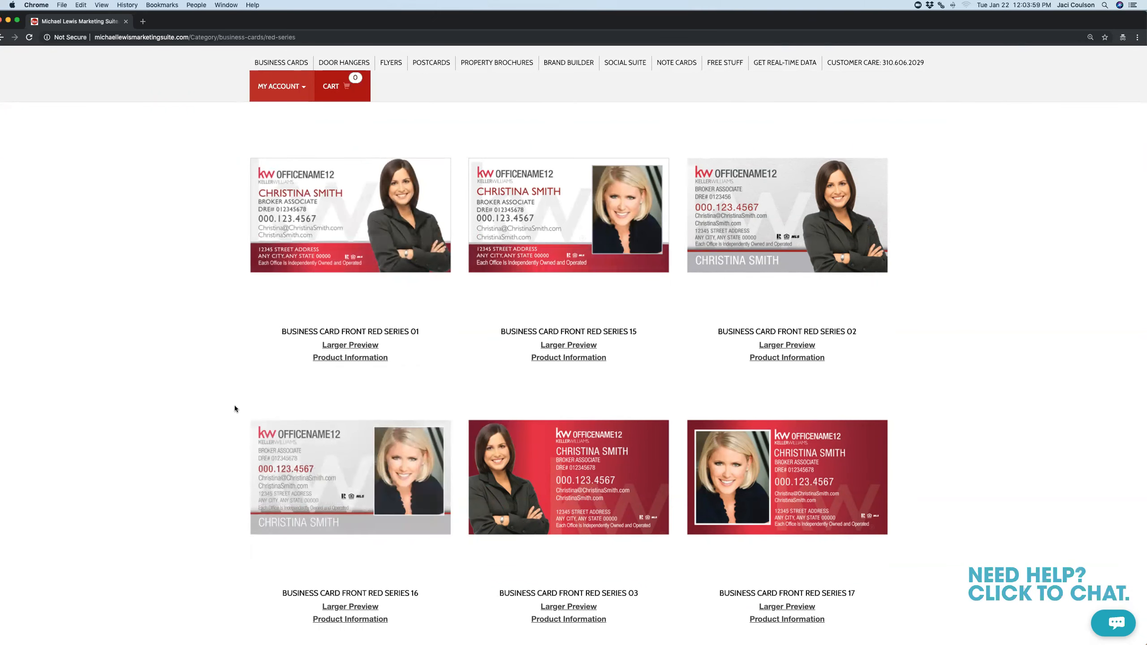
{"action": "scroll", "coordinate": [235, 407], "scroll_direction": "down", "scroll_amount": 5}
{"action": "scroll", "coordinate": [235, 407], "scroll_direction": "down", "scroll_amount": 8}
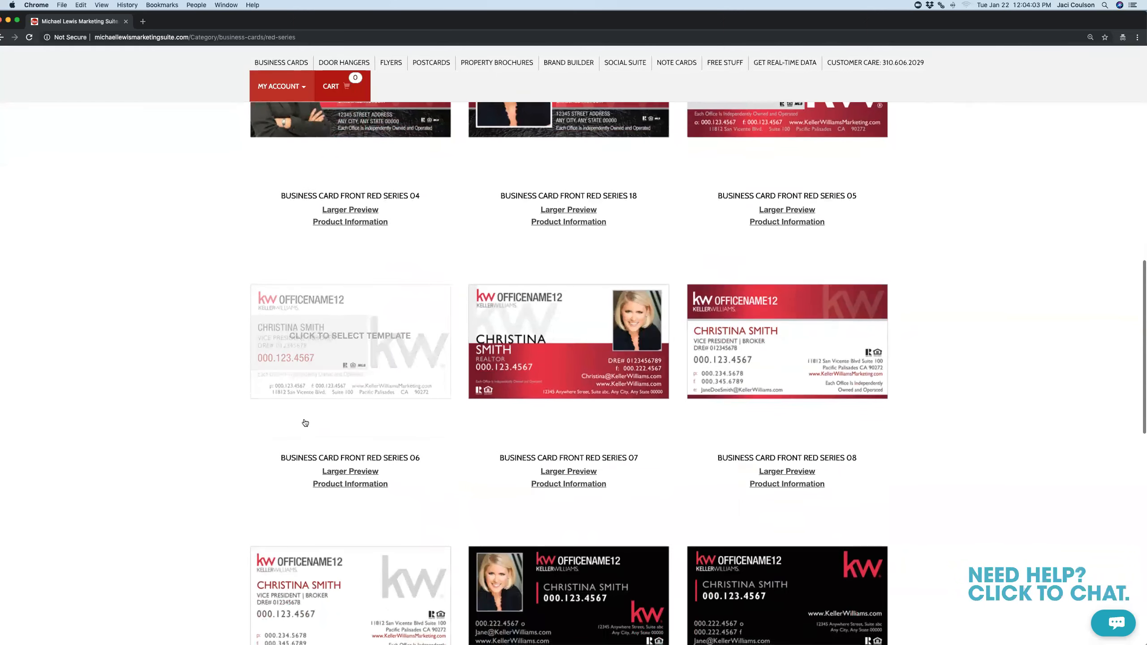
{"action": "left_click", "coordinate": [542, 484]}
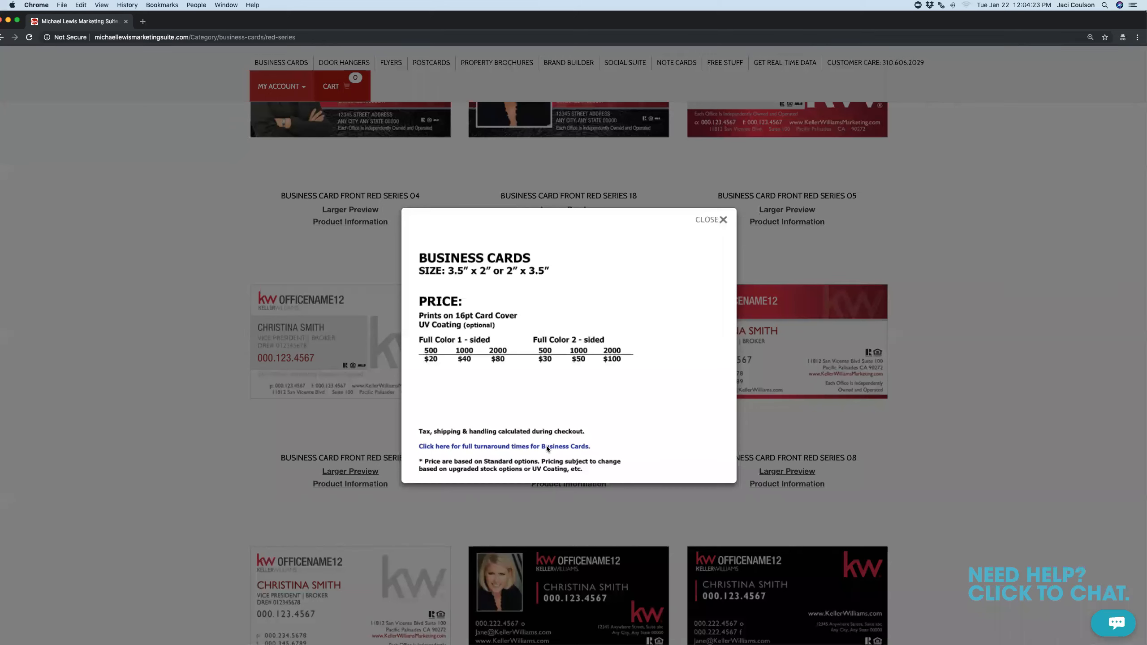
Check the 3–7 business-day turnaround, close the details and return to Slate Series cards
{"action": "left_click", "coordinate": [528, 446]}
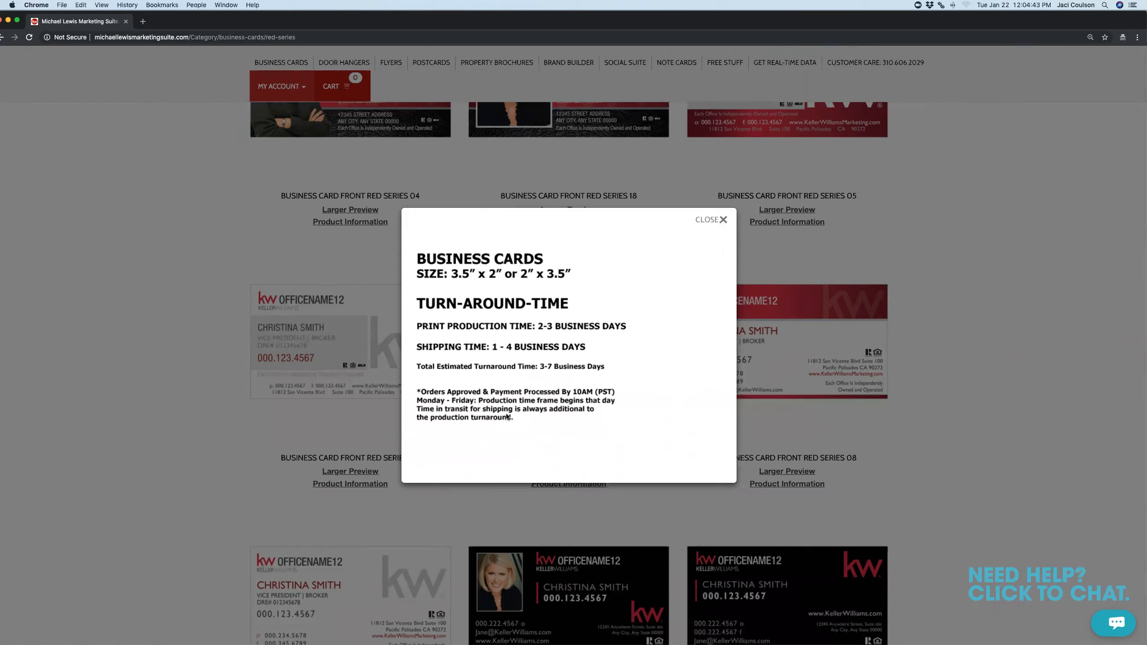
{"action": "left_click", "coordinate": [723, 220]}
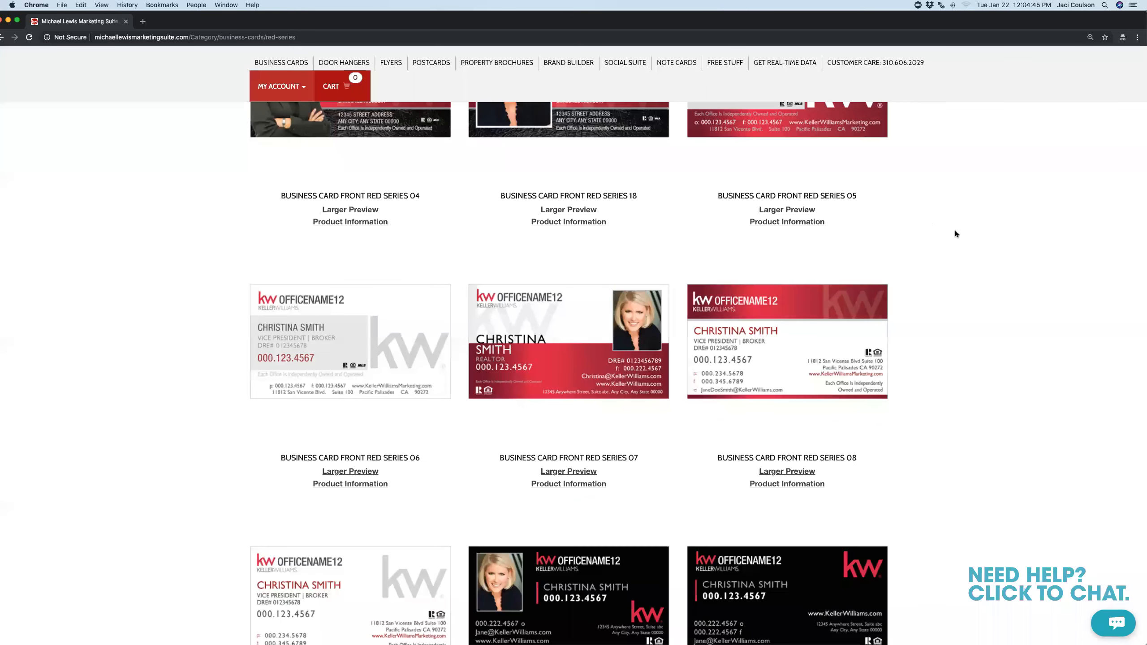
{"action": "scroll", "coordinate": [973, 238], "scroll_direction": "up", "scroll_amount": 1}
{"action": "scroll", "coordinate": [973, 239], "scroll_direction": "up", "scroll_amount": 10}
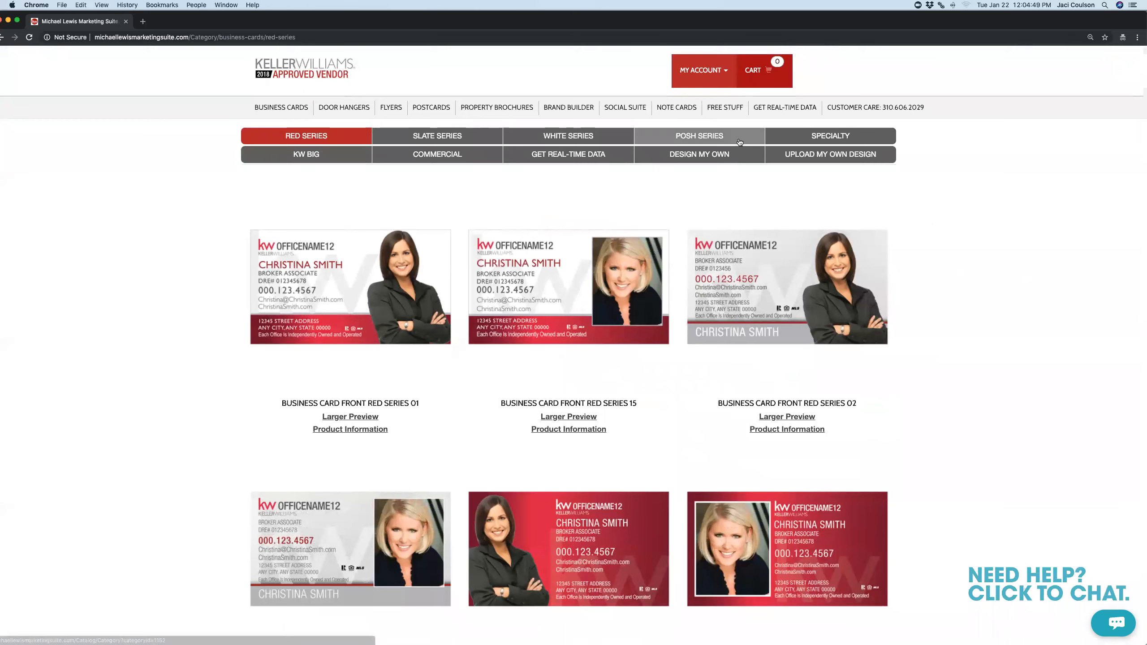
{"action": "left_click", "coordinate": [459, 135]}
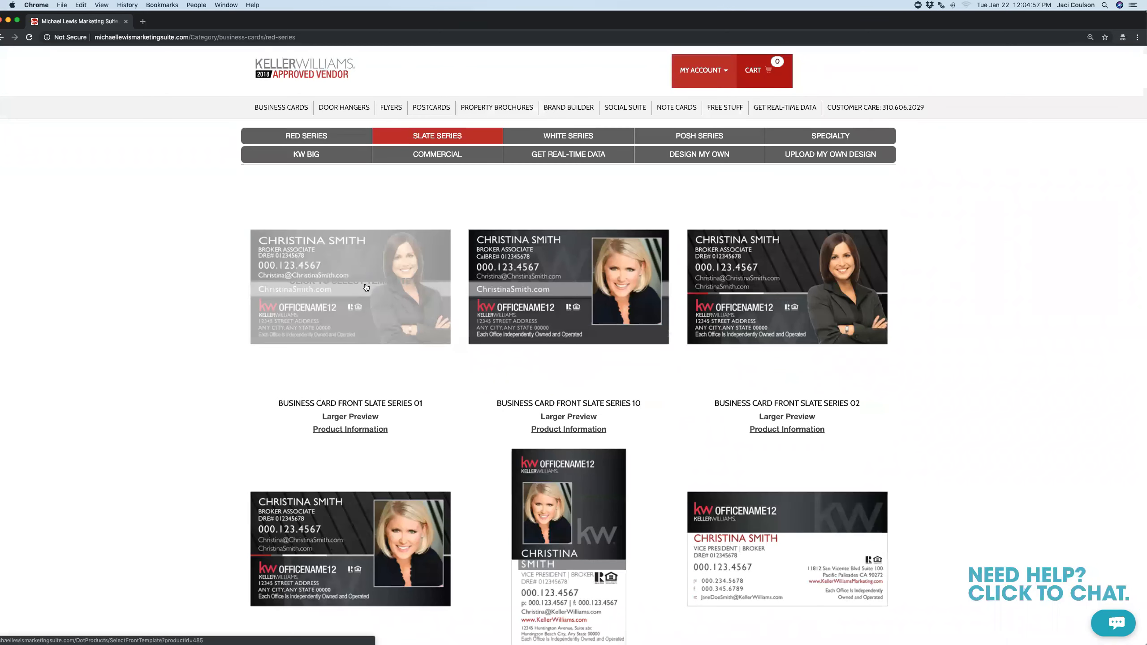
Select Slate Series 10 as the card front and proceed to back template selection
{"action": "left_click", "coordinate": [519, 300]}
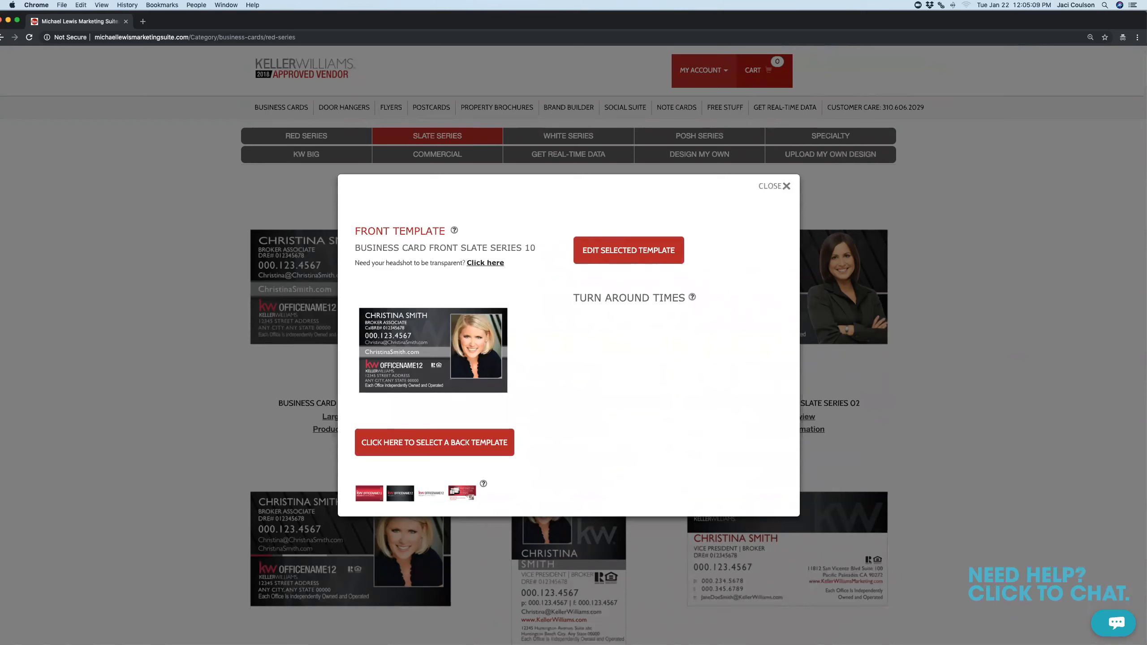
{"action": "left_click", "coordinate": [439, 442]}
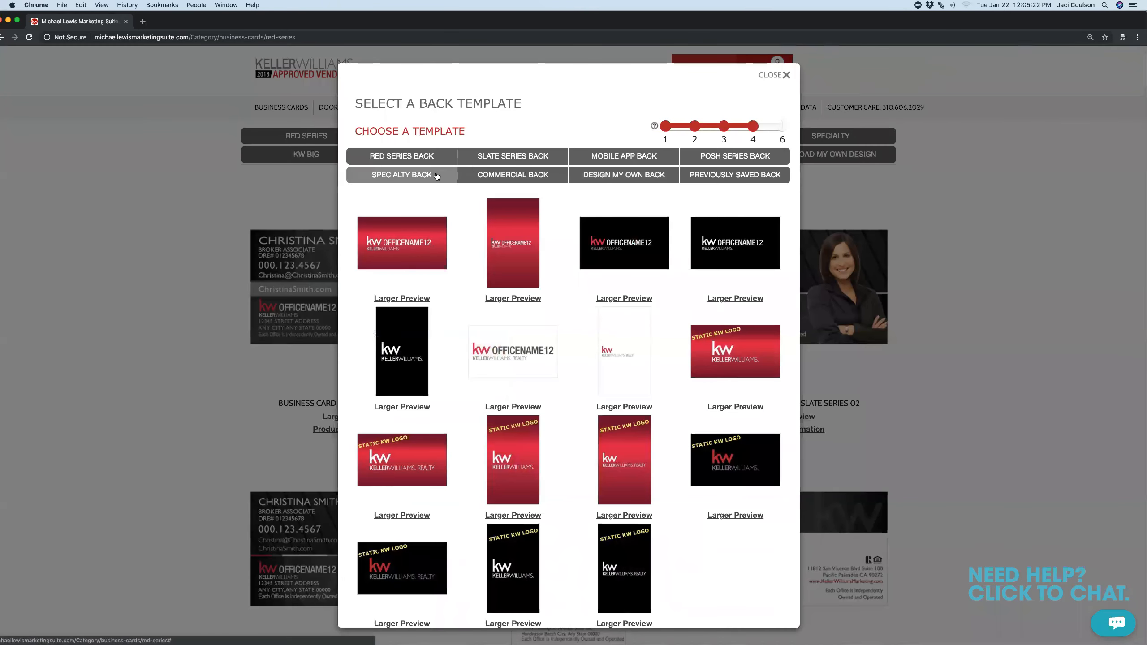
Browse Specialty and Design My Own backs, then pick Slate Series Dynamic Logo 01 back
{"action": "left_click", "coordinate": [436, 175]}
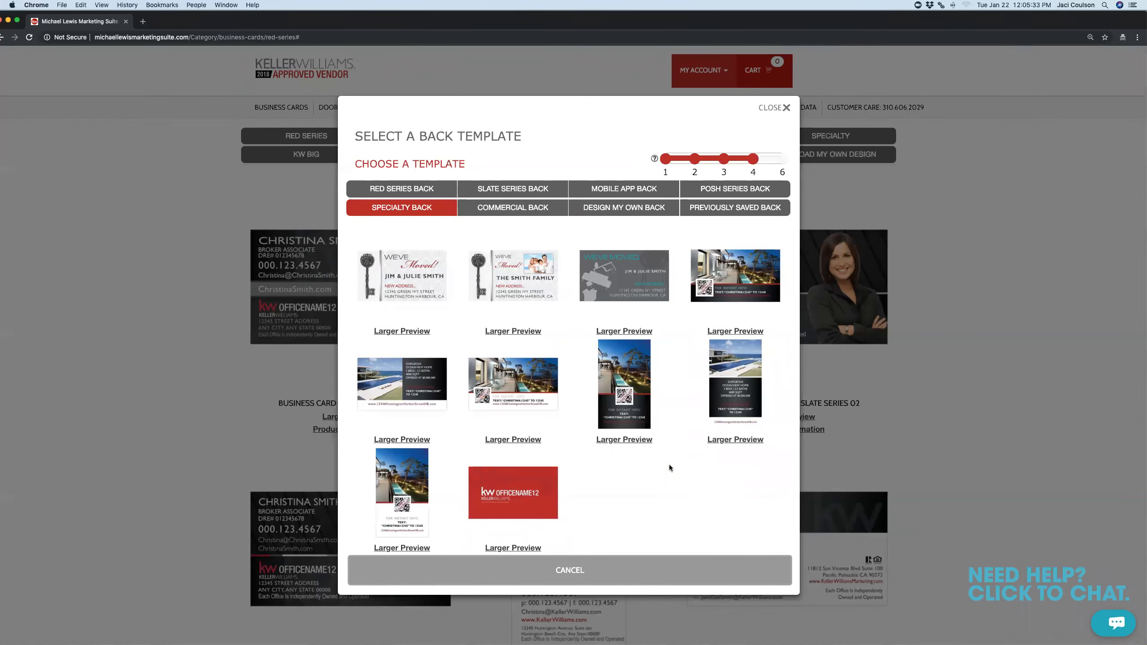
{"action": "left_click", "coordinate": [622, 206]}
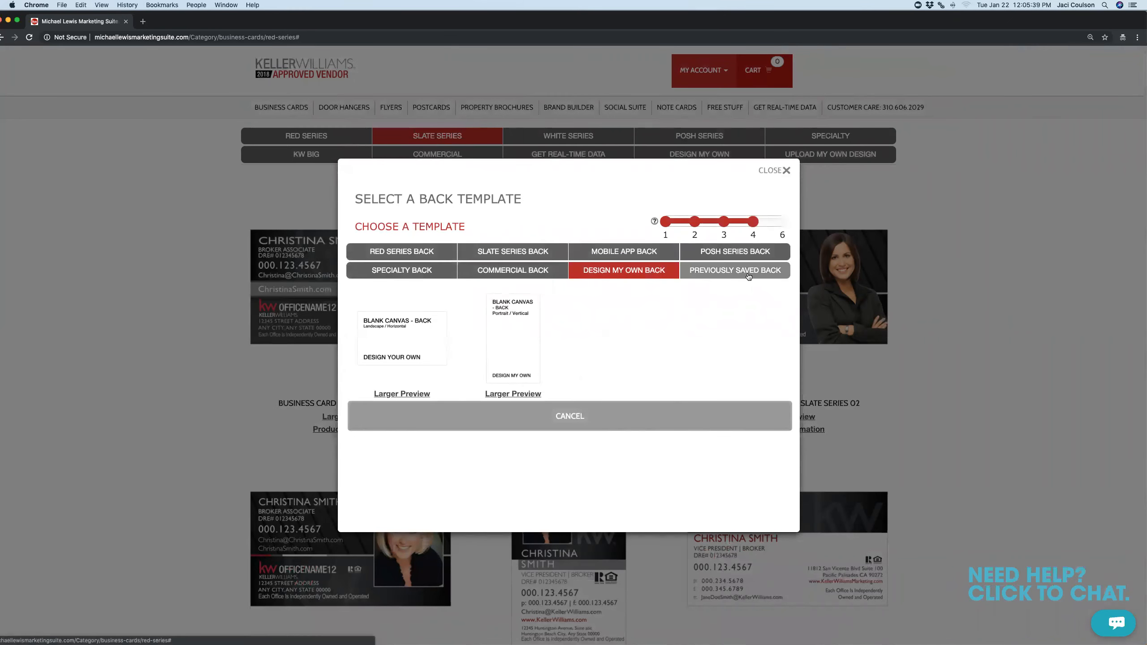
{"action": "left_click", "coordinate": [524, 248]}
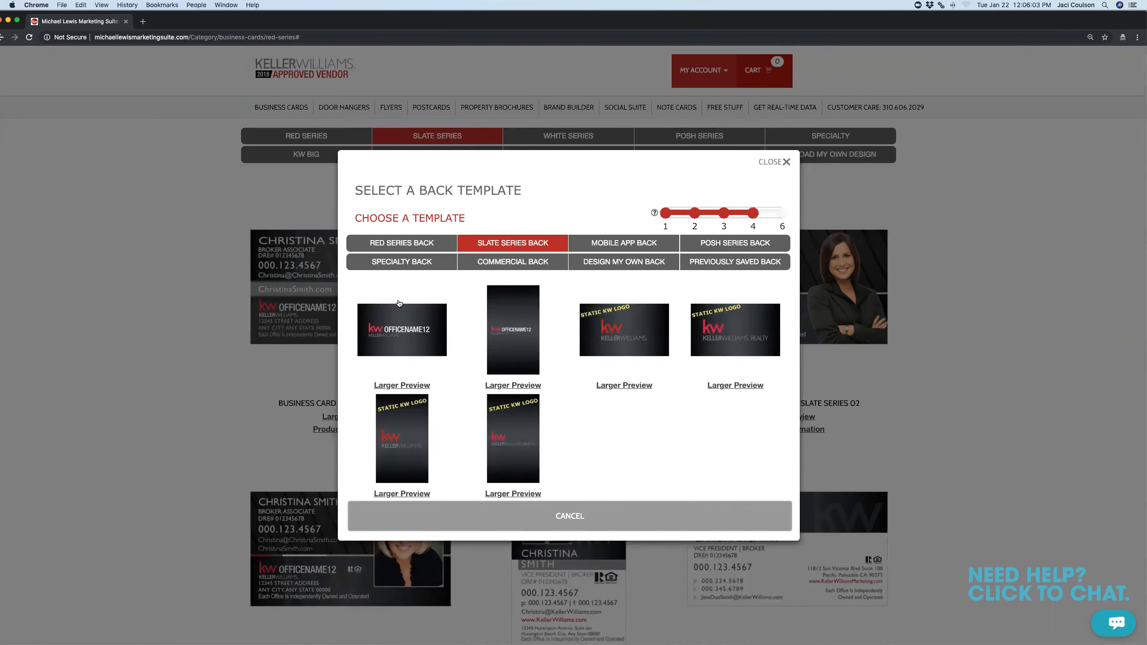
{"action": "left_click", "coordinate": [398, 309]}
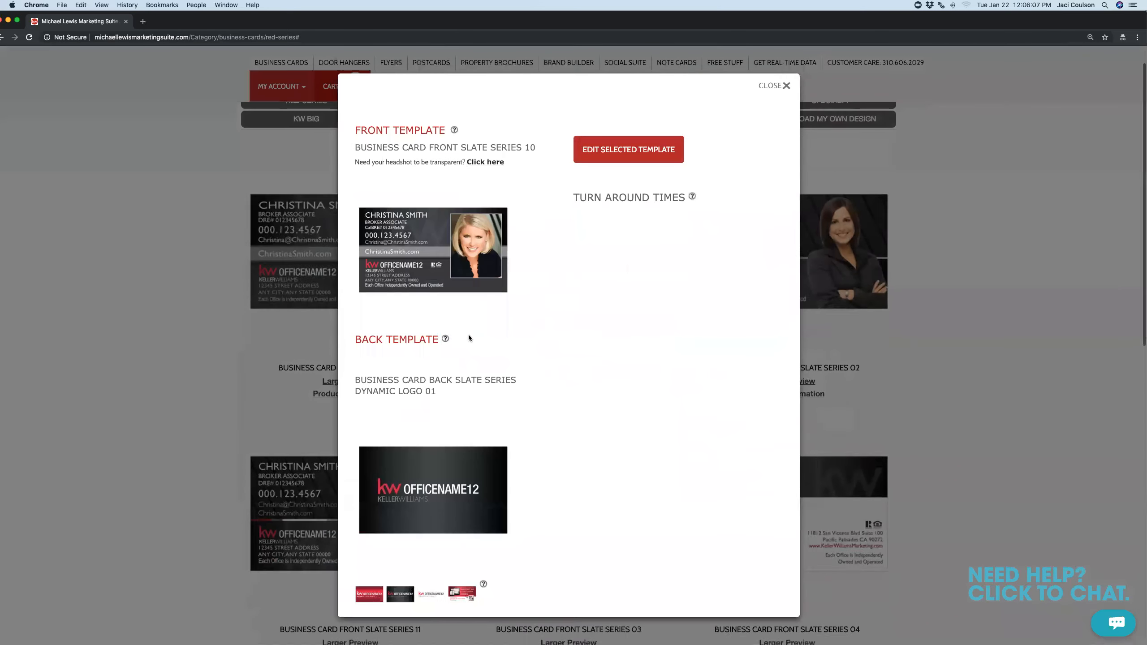
Open the Slate Series 10 front in the editor and zoom from 150% to 200%
{"action": "left_click", "coordinate": [653, 154]}
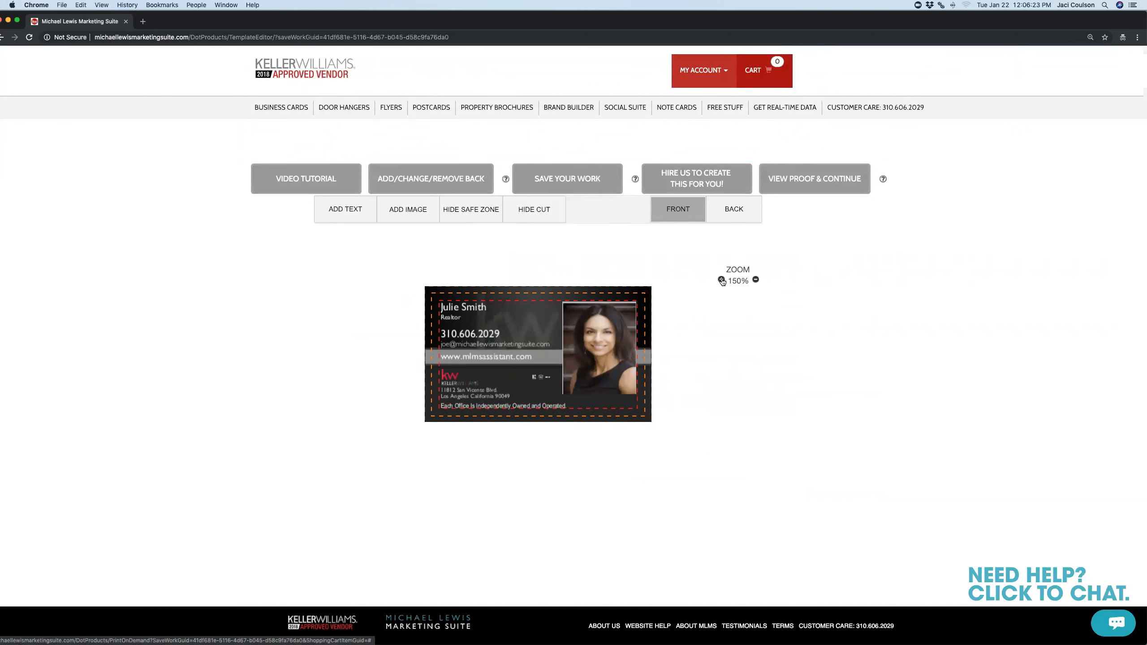
{"action": "left_click", "coordinate": [722, 280]}
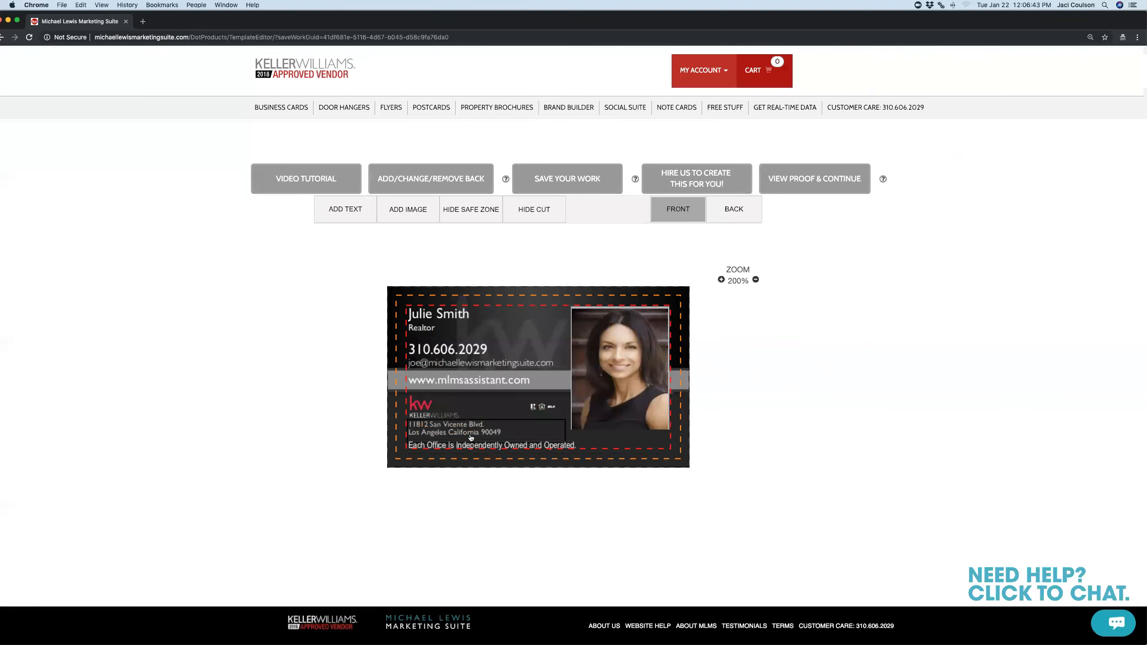
Replace the 'Realtor' title under the name with 'Agent' and commit the change
{"action": "left_click", "coordinate": [431, 337]}
{"action": "double_click", "coordinate": [425, 352]}
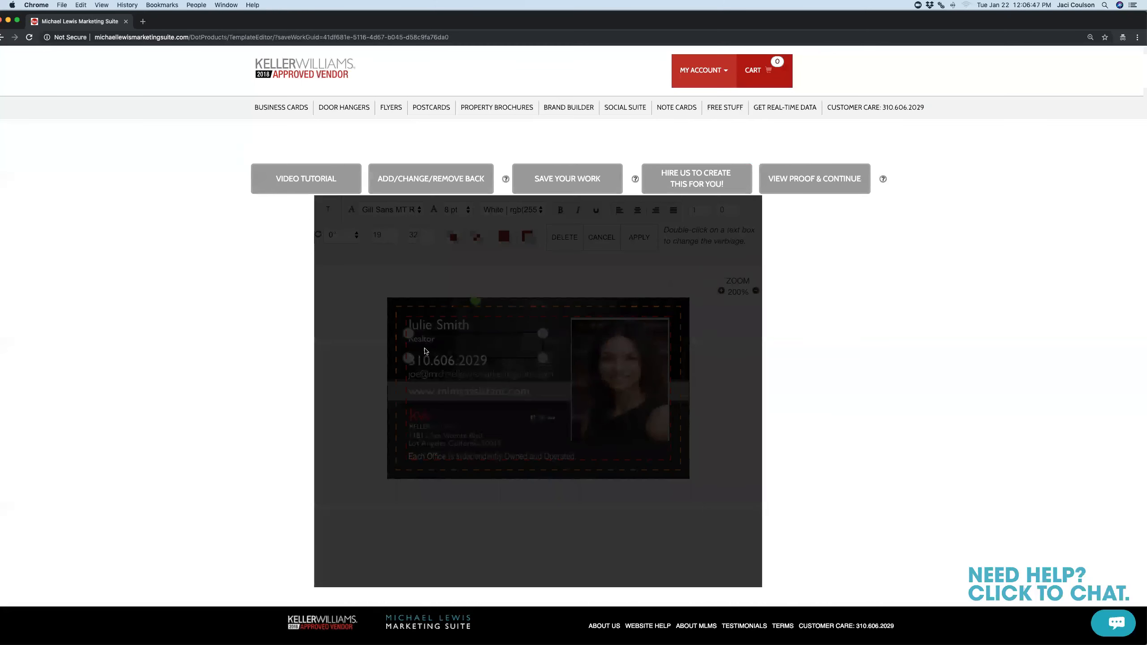
{"action": "left_click_drag", "start_coordinate": [460, 321], "coordinate": [386, 312]}
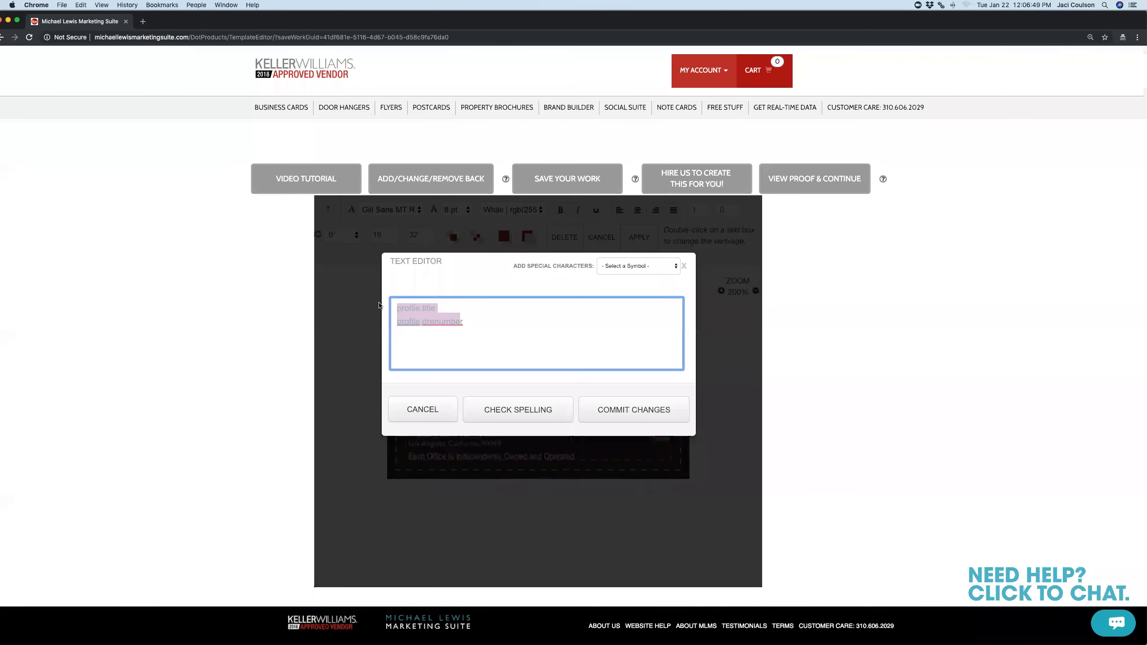
{"action": "key", "text": "BackSpace"}
{"action": "type", "text": "Agen"}
{"action": "left_click", "coordinate": [634, 409]}
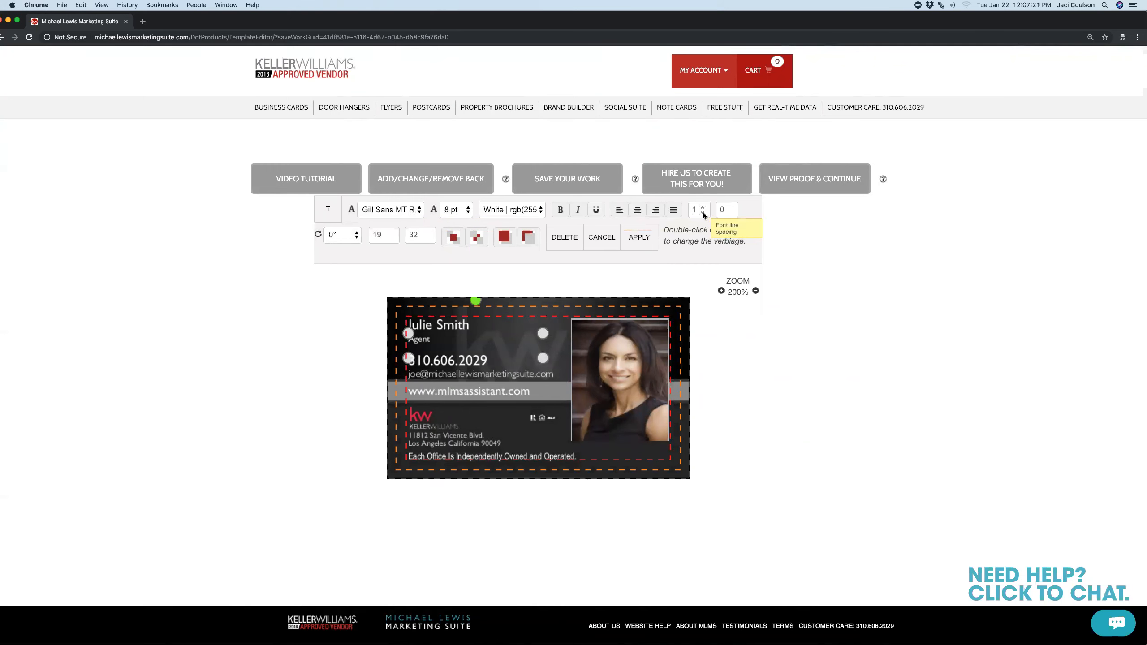
Widen the name line's character spacing from 0 to 6
{"action": "left_click", "coordinate": [434, 331]}
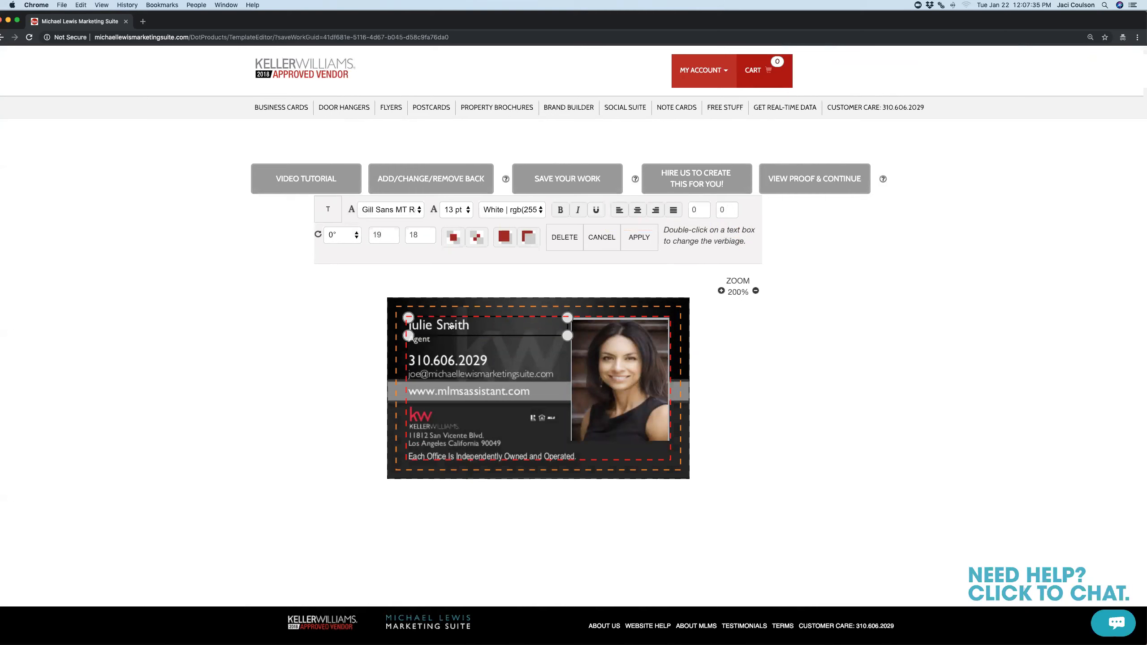
{"action": "left_click", "coordinate": [732, 208]}
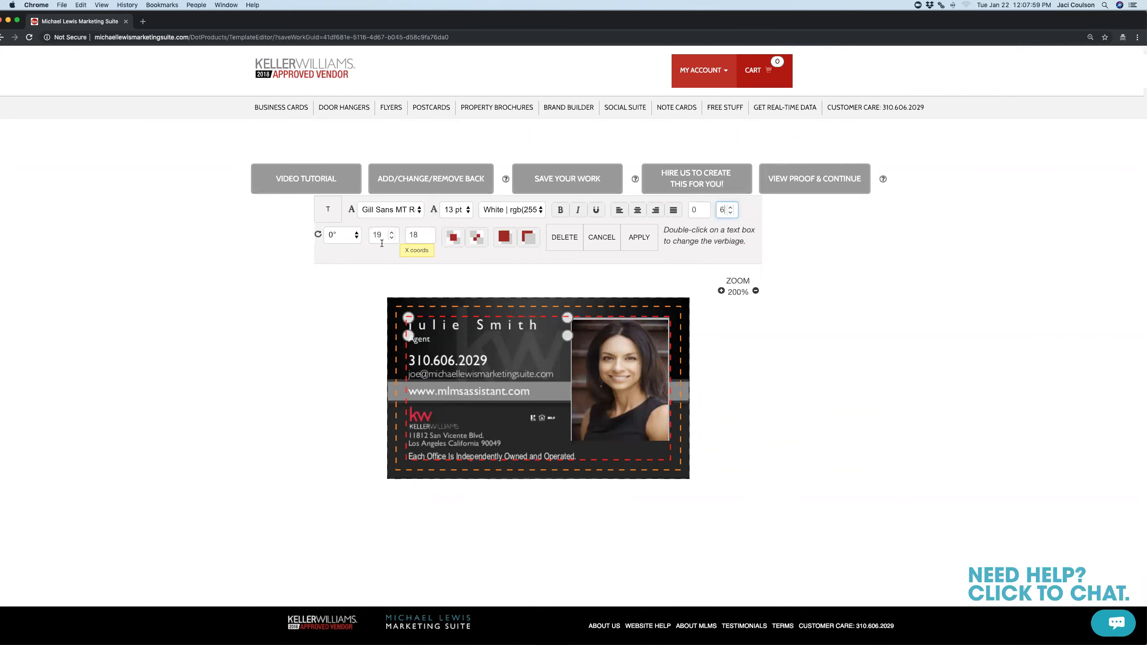
{"action": "left_click", "coordinate": [438, 327]}
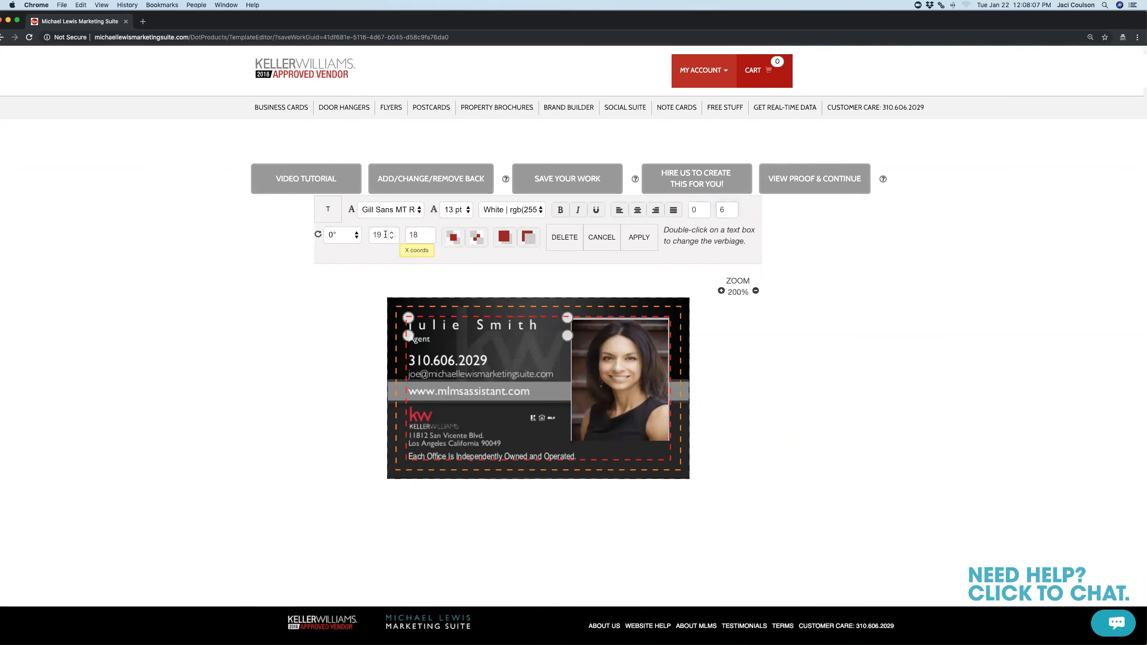
{"action": "left_click", "coordinate": [418, 346]}
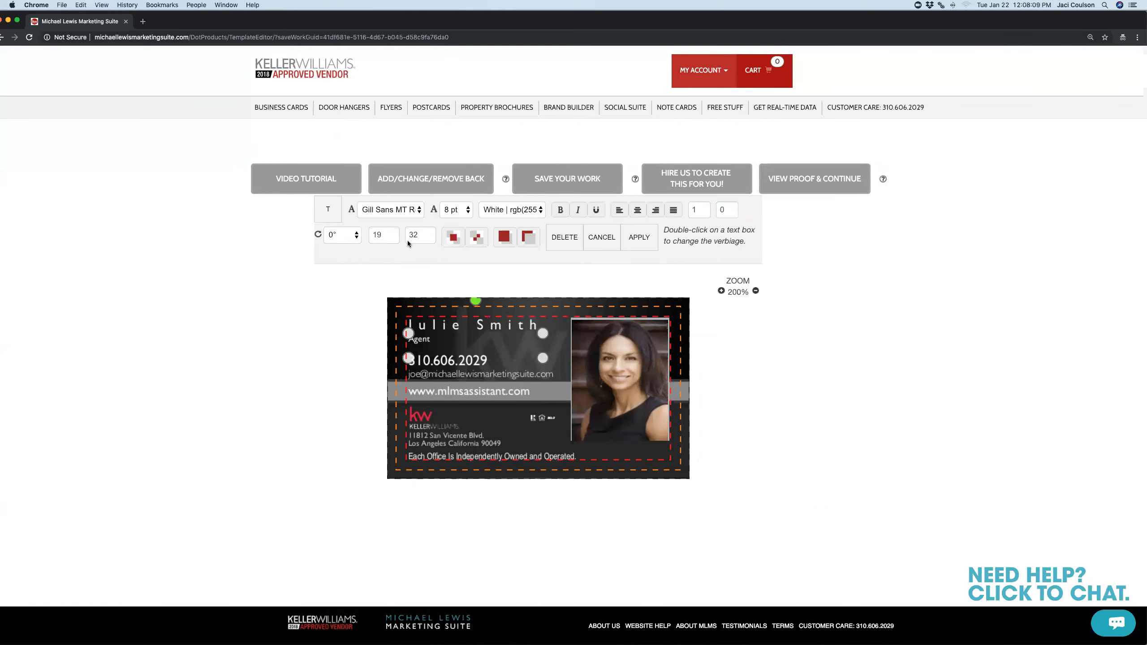
Move the phone number line up into the email line's slot near the left margin
{"action": "left_click", "coordinate": [443, 360]}
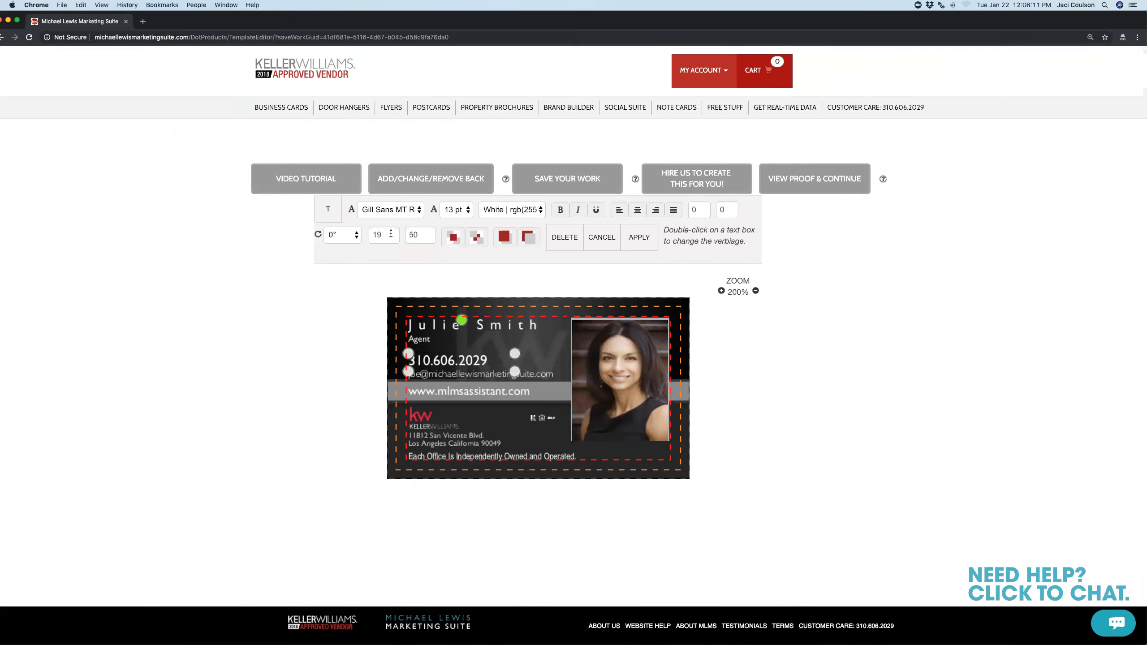
{"action": "left_click", "coordinate": [443, 375]}
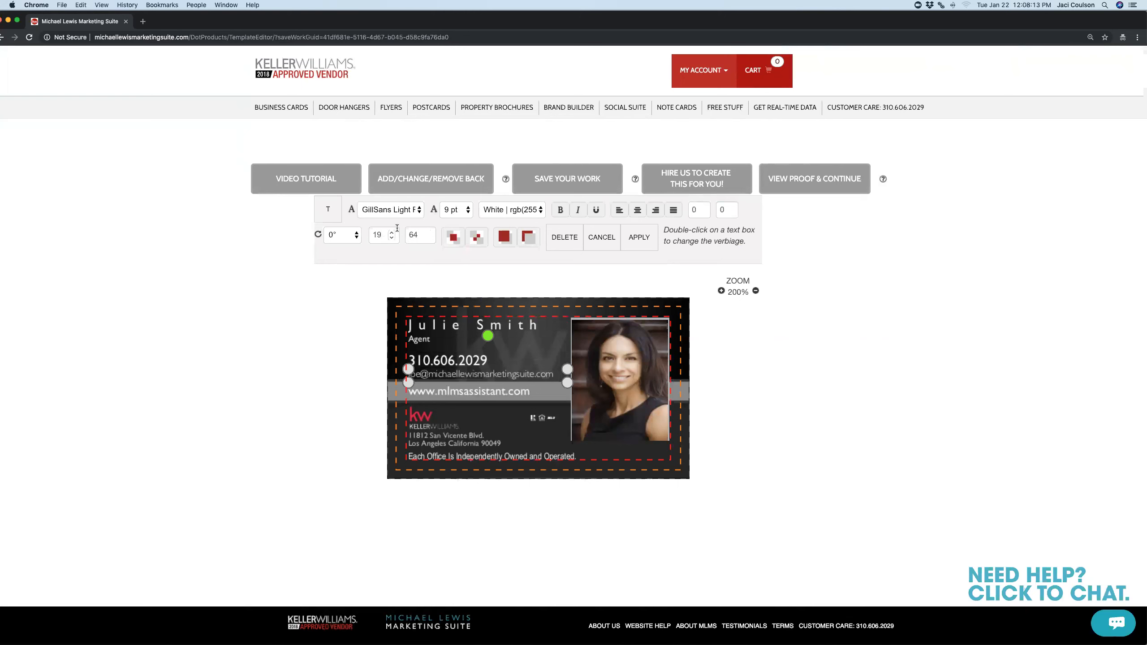
{"action": "left_click", "coordinate": [442, 391]}
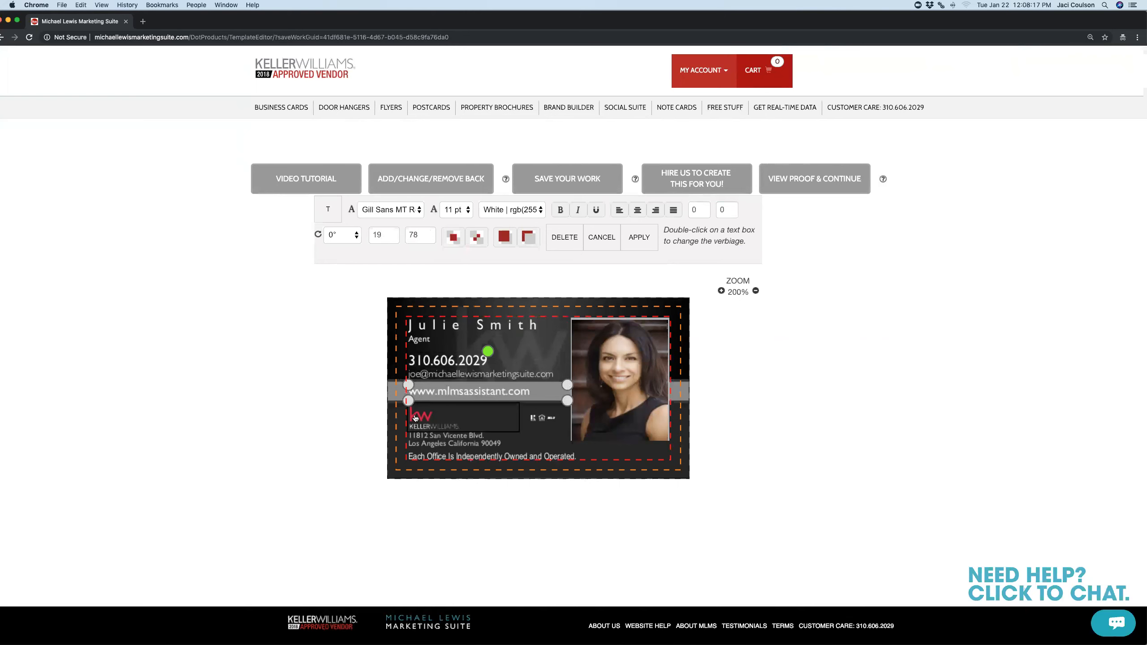
{"action": "mouse_move", "coordinate": [446, 363]}
{"action": "left_mouse_down"}
{"action": "mouse_move", "coordinate": [489, 359]}
{"action": "mouse_move", "coordinate": [475, 371]}
{"action": "mouse_move", "coordinate": [474, 353]}
{"action": "mouse_move", "coordinate": [482, 363]}
{"action": "mouse_move", "coordinate": [441, 377]}
{"action": "left_mouse_up"}
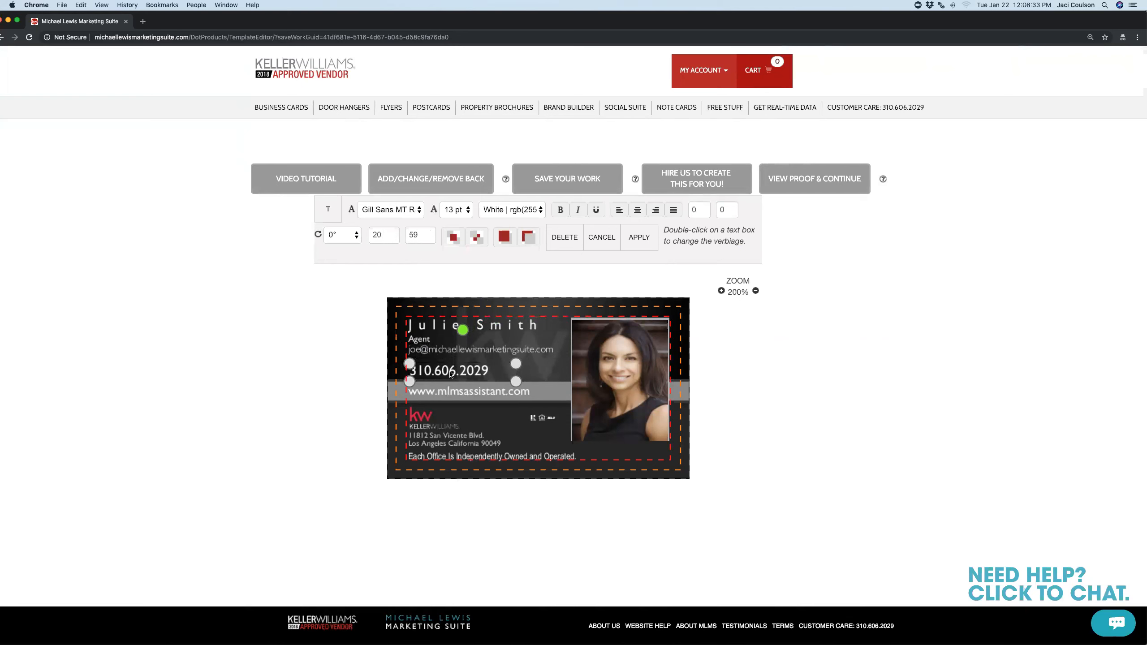
{"action": "left_click", "coordinate": [392, 238]}
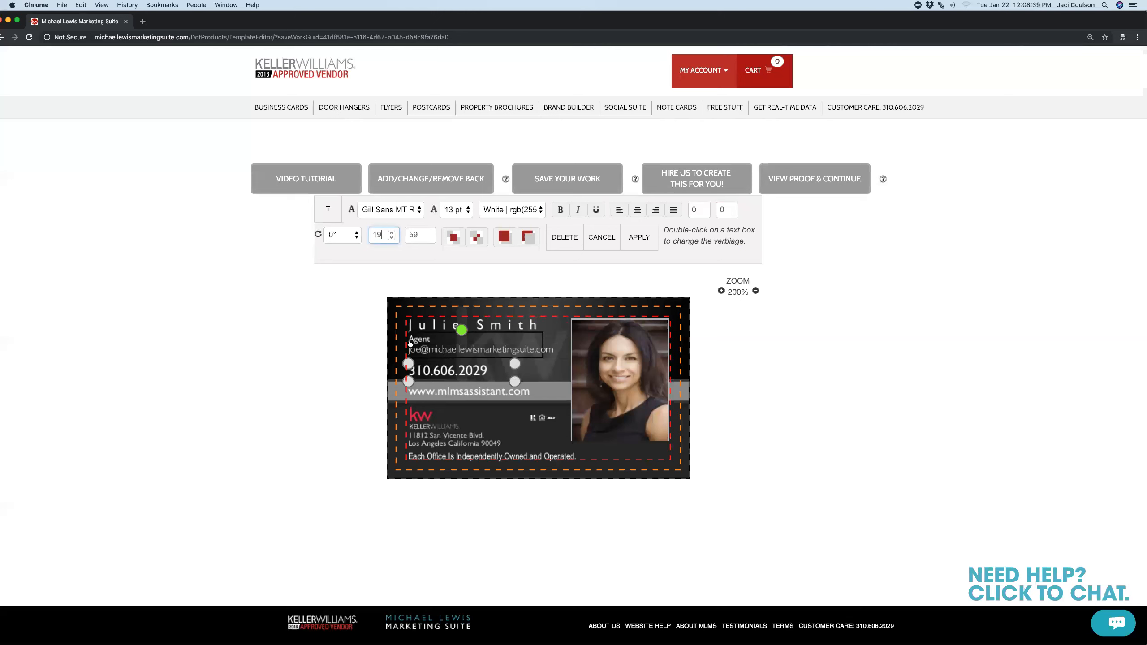
Set the email line at 19, 45 and the phone line beneath it at 19, 61
{"action": "left_click", "coordinate": [428, 354]}
{"action": "left_click_drag", "start_coordinate": [428, 353], "coordinate": [428, 358]}
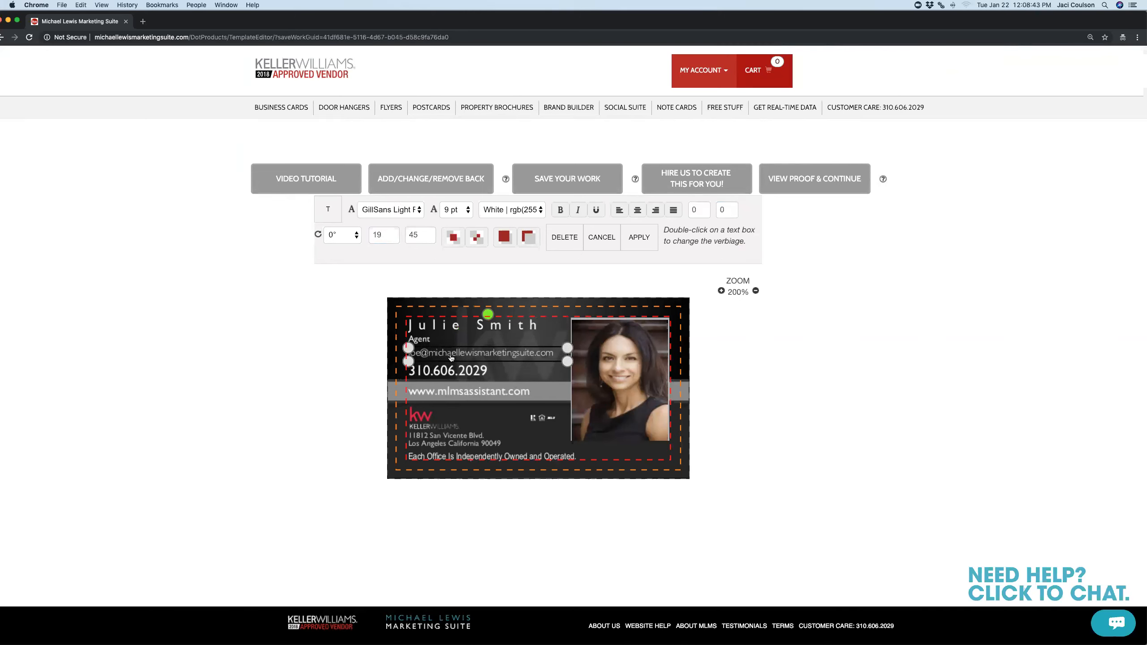
{"action": "mouse_move", "coordinate": [453, 371]}
{"action": "left_mouse_down"}
{"action": "mouse_move", "coordinate": [470, 373]}
{"action": "mouse_move", "coordinate": [450, 373]}
{"action": "left_mouse_up"}
{"action": "left_click", "coordinate": [392, 232]}
{"action": "left_click", "coordinate": [392, 232]}
{"action": "left_click", "coordinate": [392, 232]}
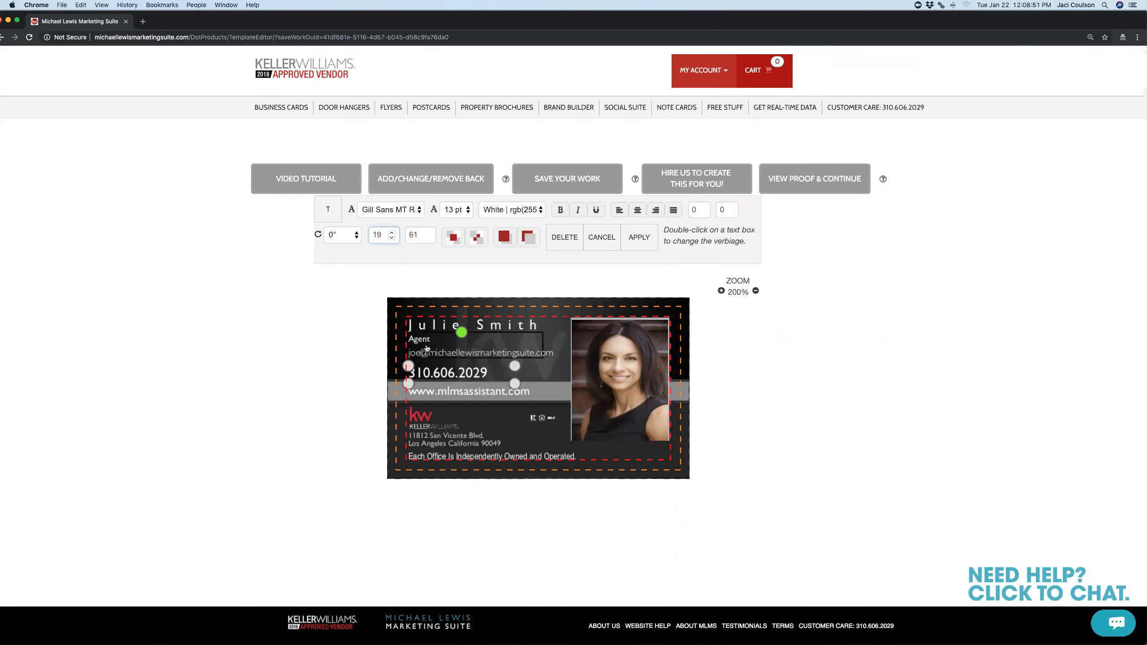
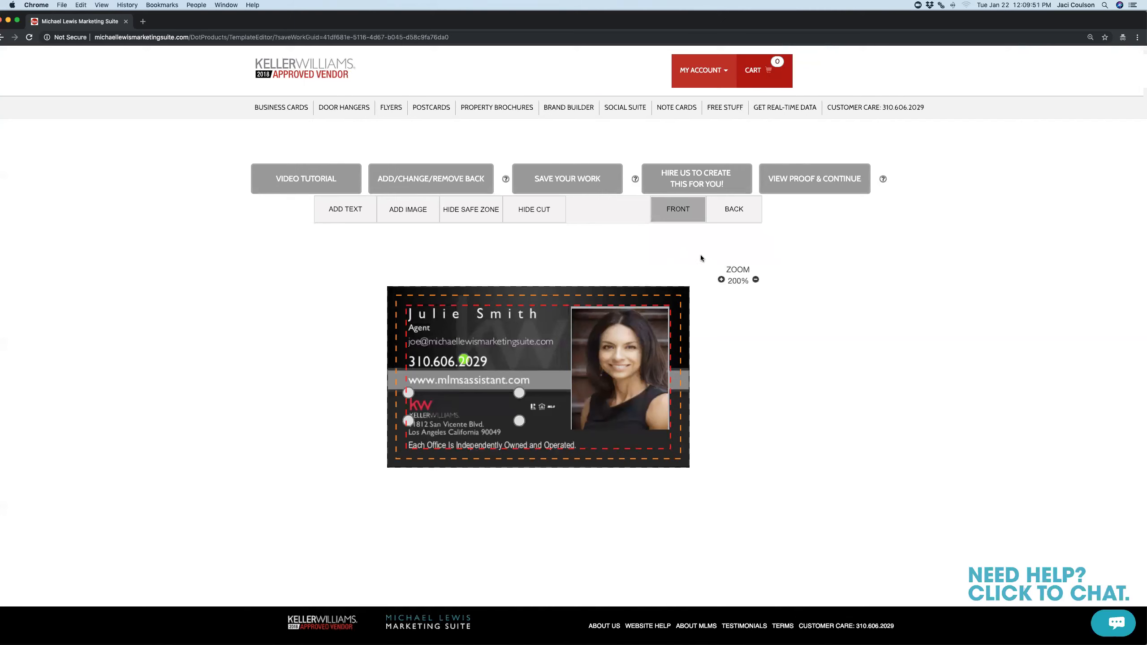
Switch the card editor to the back side showing the Keller Williams logo
{"action": "left_click", "coordinate": [732, 213]}
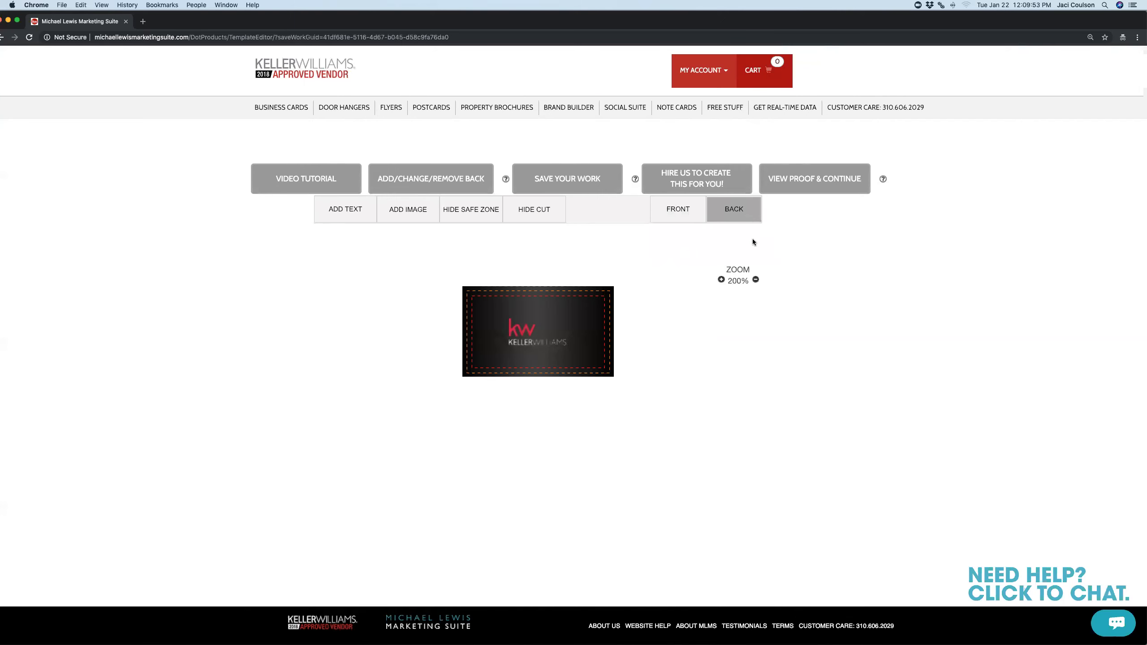
Keep the locked KW logo unchanged and open the Select a Back Template chooser
{"action": "left_click", "coordinate": [530, 344]}
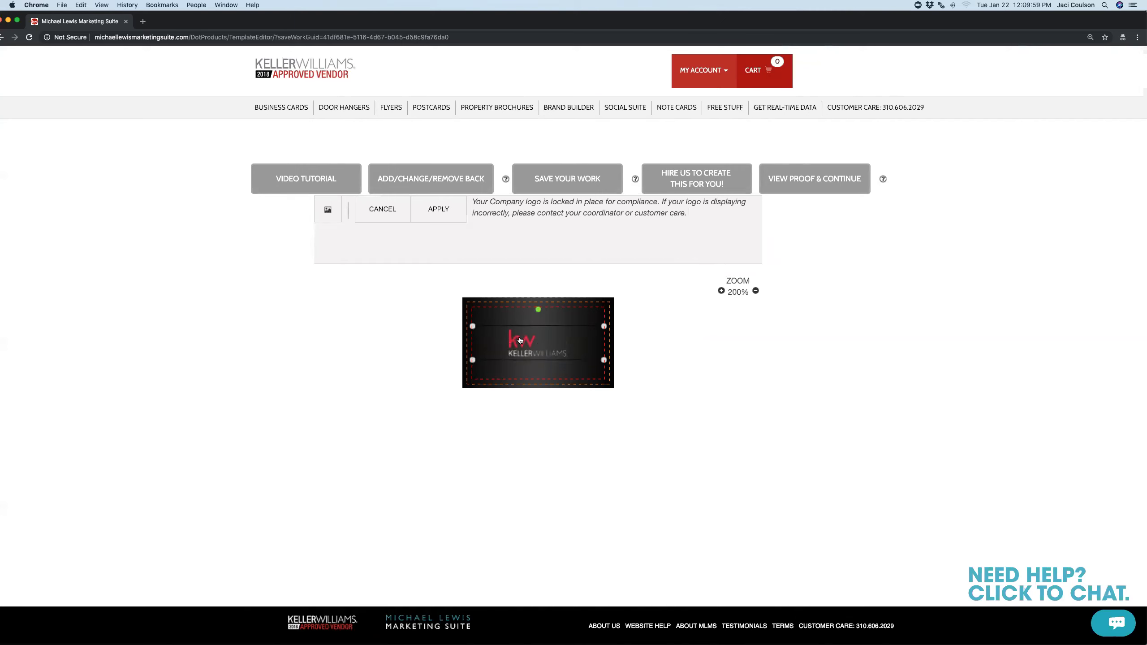
{"action": "left_click", "coordinate": [450, 214]}
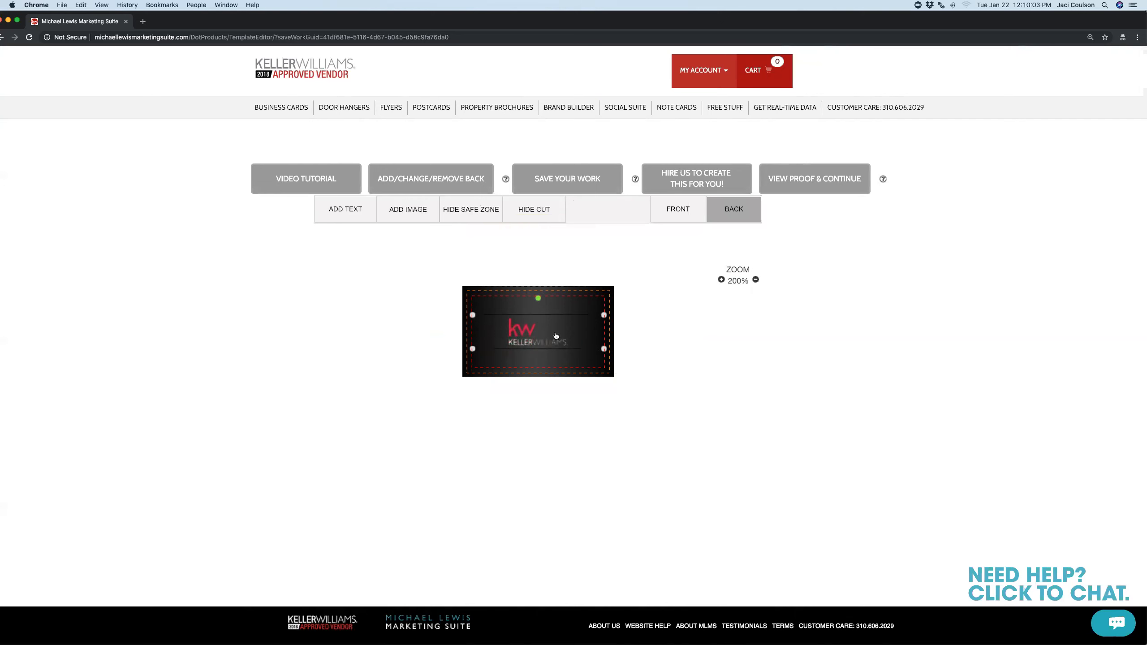
{"action": "left_click", "coordinate": [431, 181]}
{"action": "left_click", "coordinate": [554, 338]}
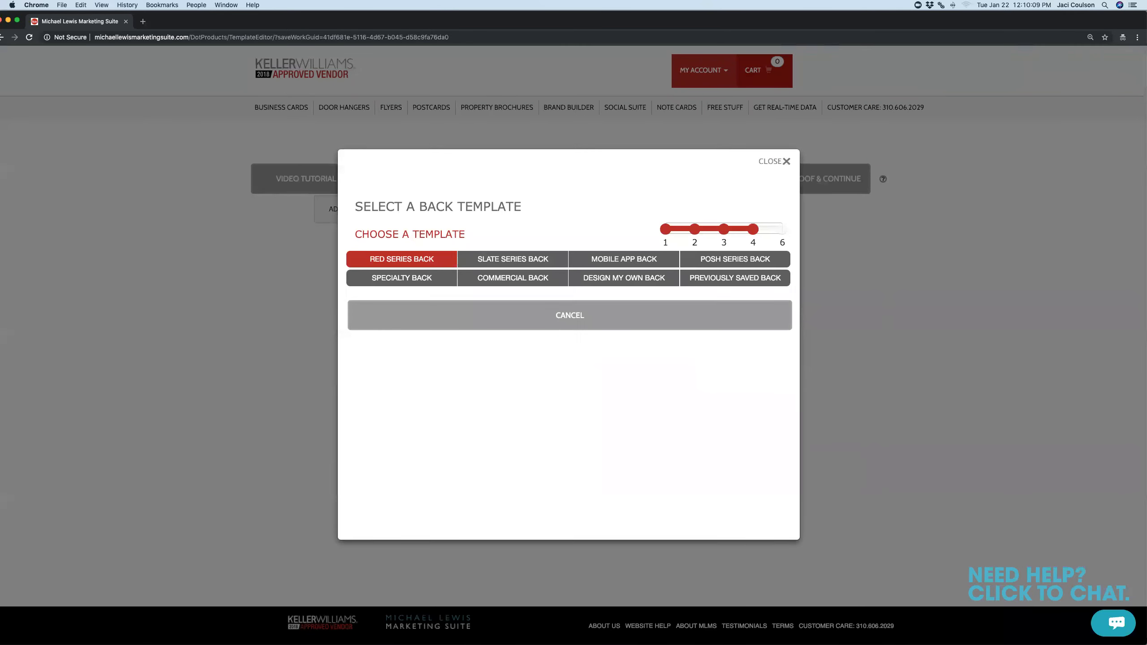
Apply the ocean-view pool design from the Specialty Back templates as the card back
{"action": "left_click", "coordinate": [423, 199]}
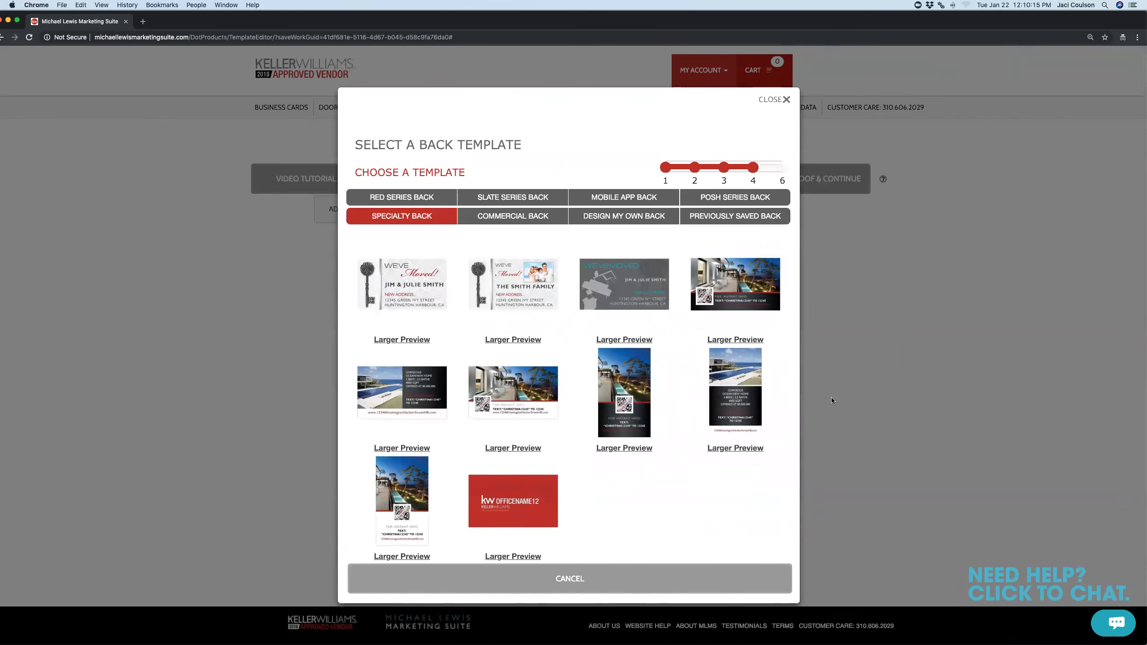
{"action": "left_click", "coordinate": [439, 397]}
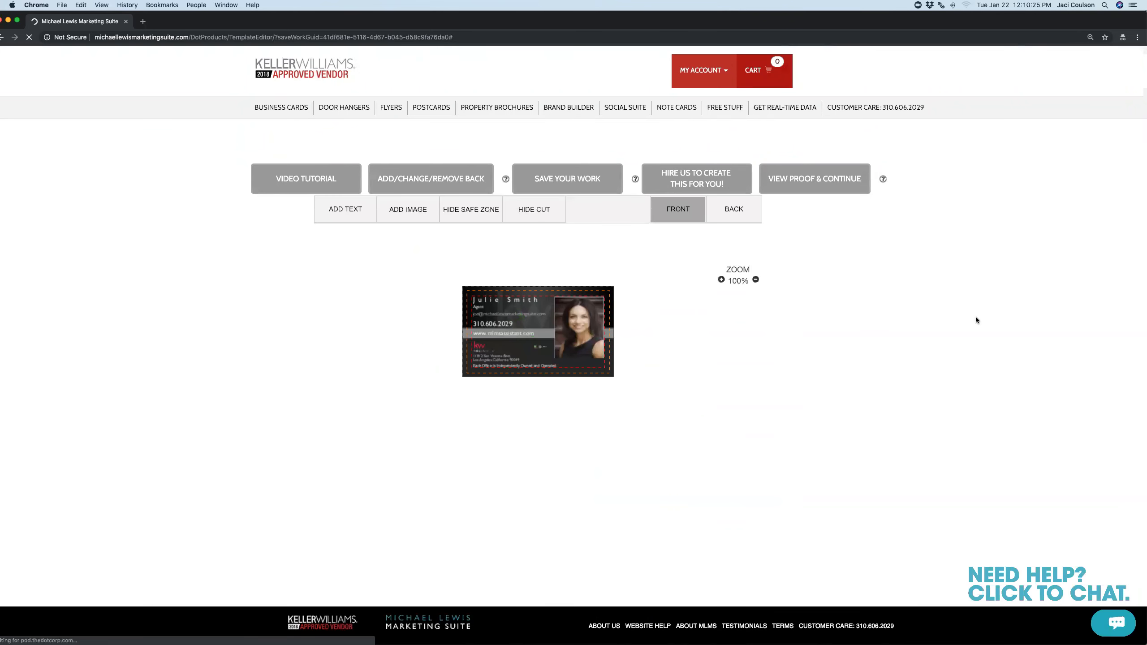
Show the ocean-view card back and select its 'GORGEOUS OCEAN VIEW HOME' listing text block
{"action": "left_click", "coordinate": [732, 218]}
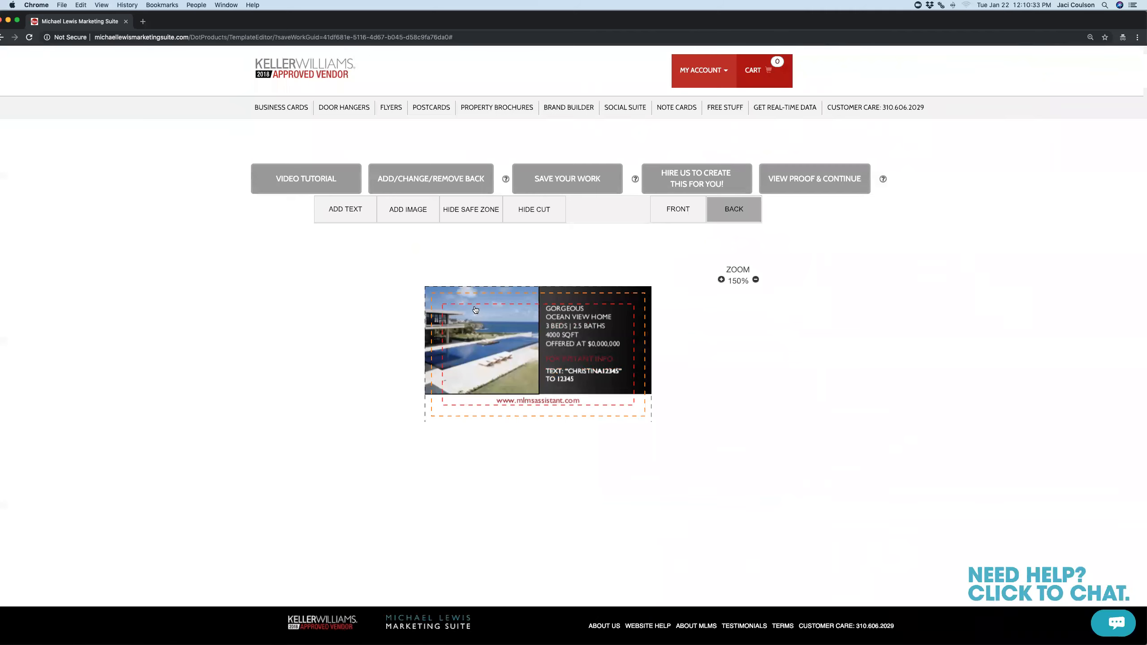
{"action": "left_click", "coordinate": [482, 346]}
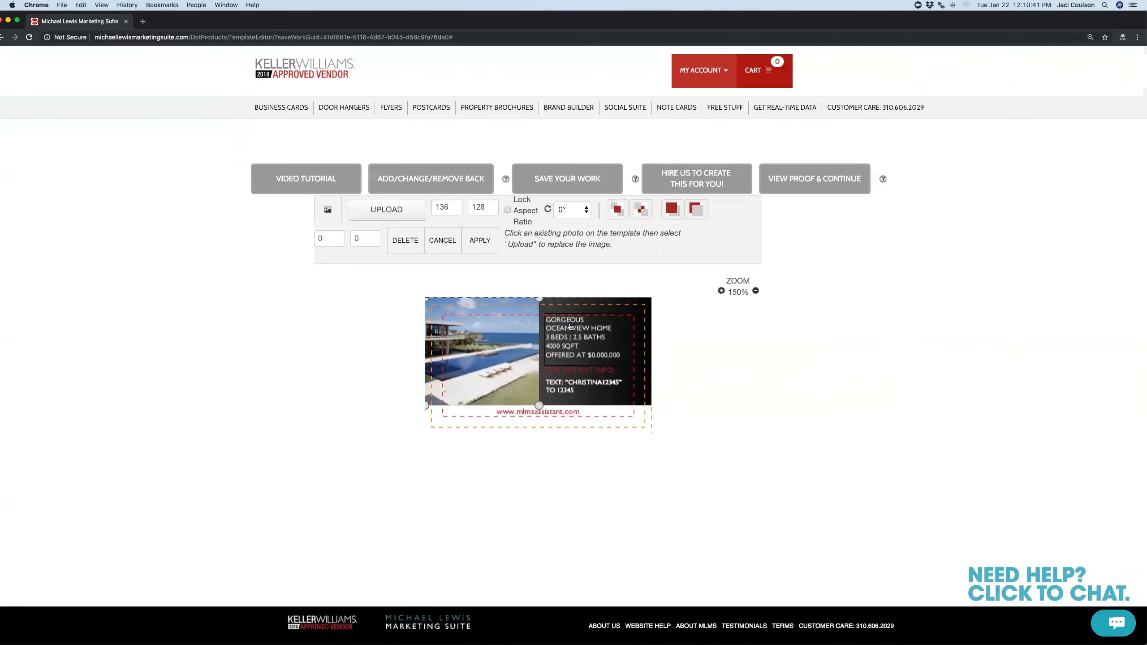
{"action": "left_click", "coordinate": [568, 337]}
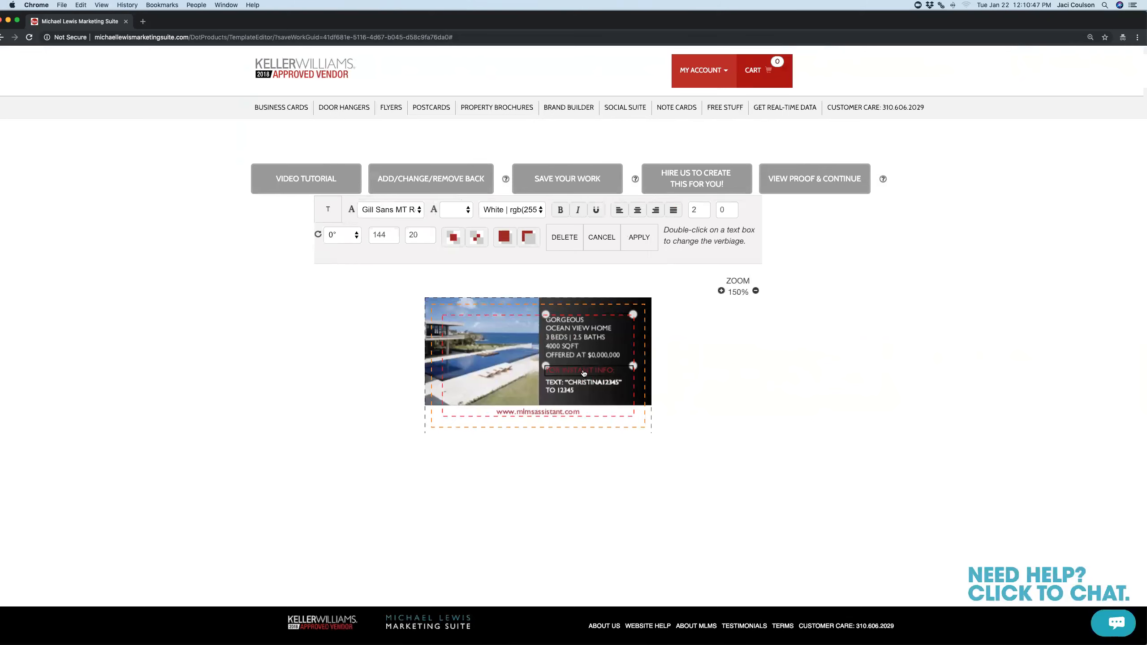
Edit the listing line from '3 BEDS | 2.5 BATHS' to '2 BEDS | 2 BATHS' and commit
{"action": "double_click", "coordinate": [569, 391]}
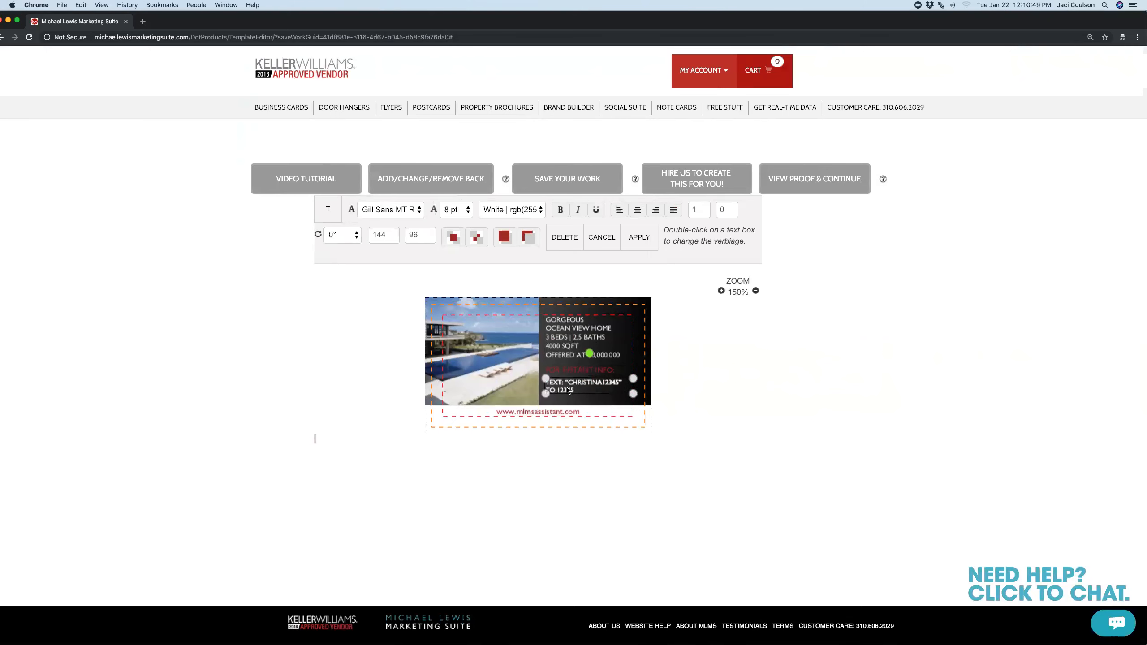
{"action": "left_click", "coordinate": [408, 418]}
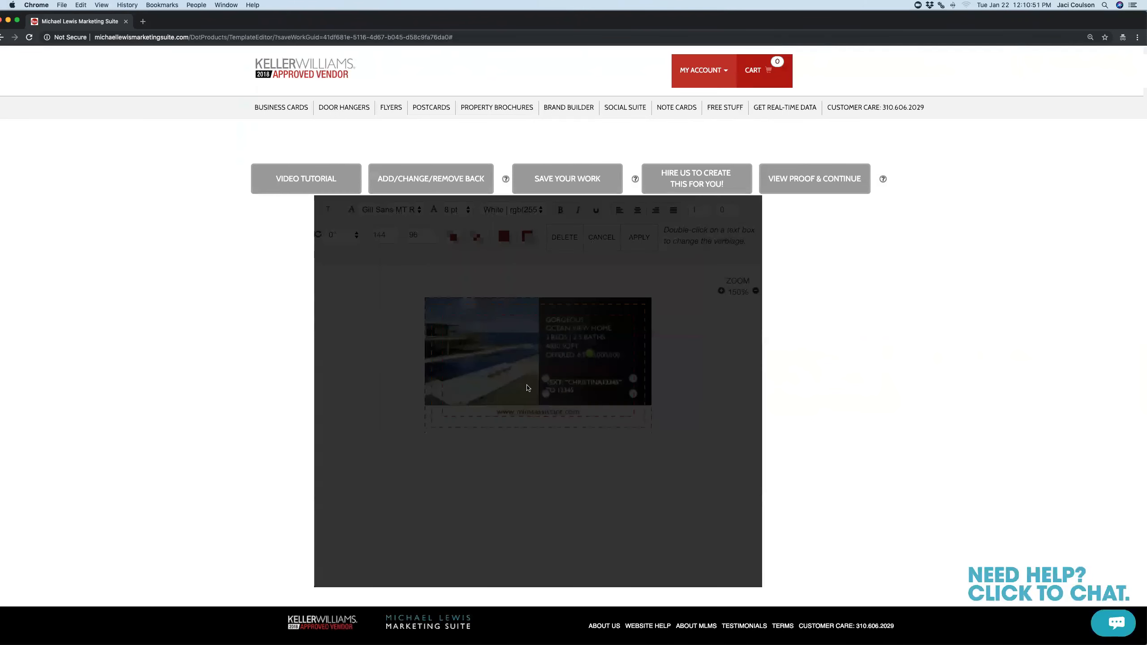
{"action": "double_click", "coordinate": [495, 336]}
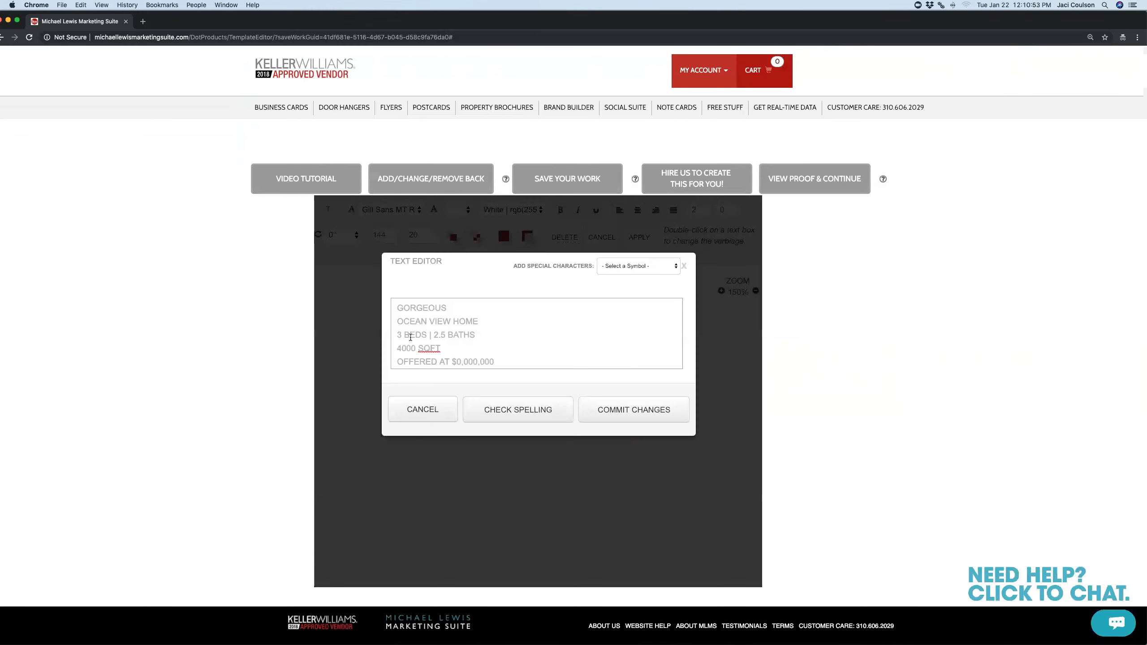
{"action": "left_click", "coordinate": [401, 335]}
{"action": "left_click", "coordinate": [446, 335]}
{"action": "key", "text": "BackSpace"}
{"action": "key", "text": "BackSpace"}
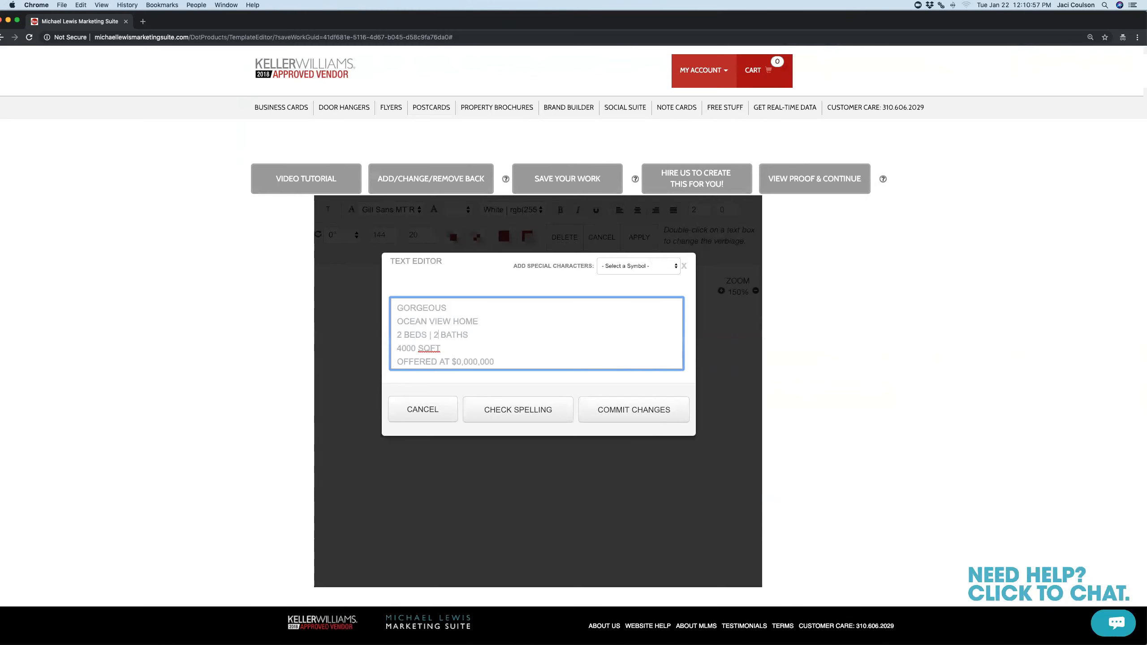
{"action": "left_click", "coordinate": [608, 412]}
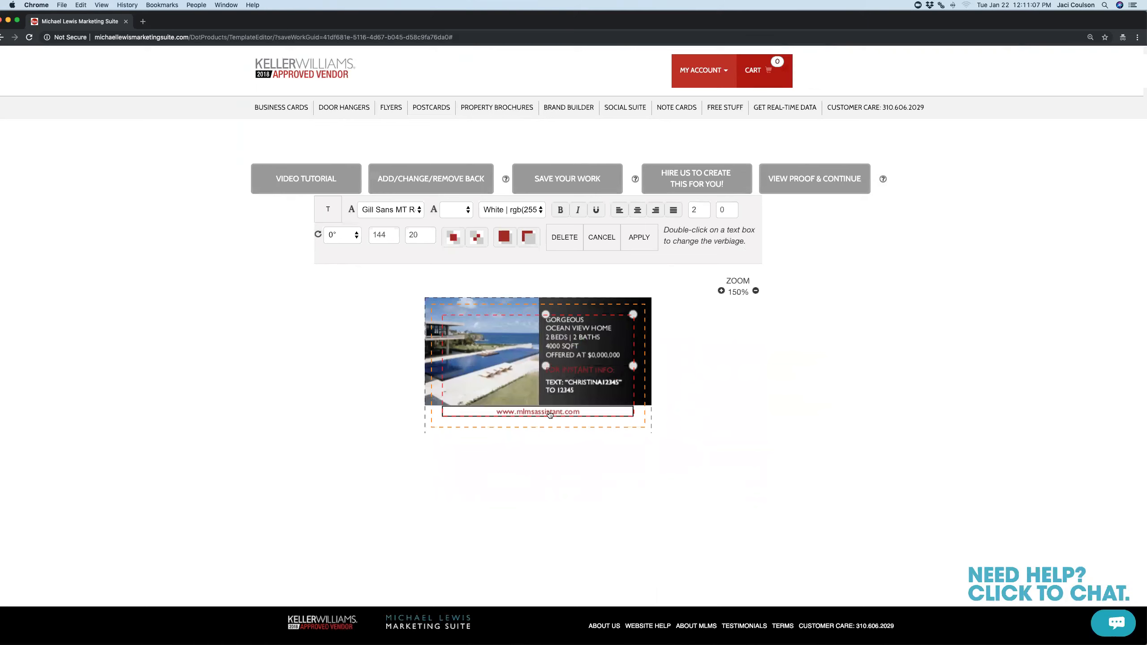
Finish text editing and generate the proof showing the front and ocean-view back
{"action": "left_click", "coordinate": [639, 238]}
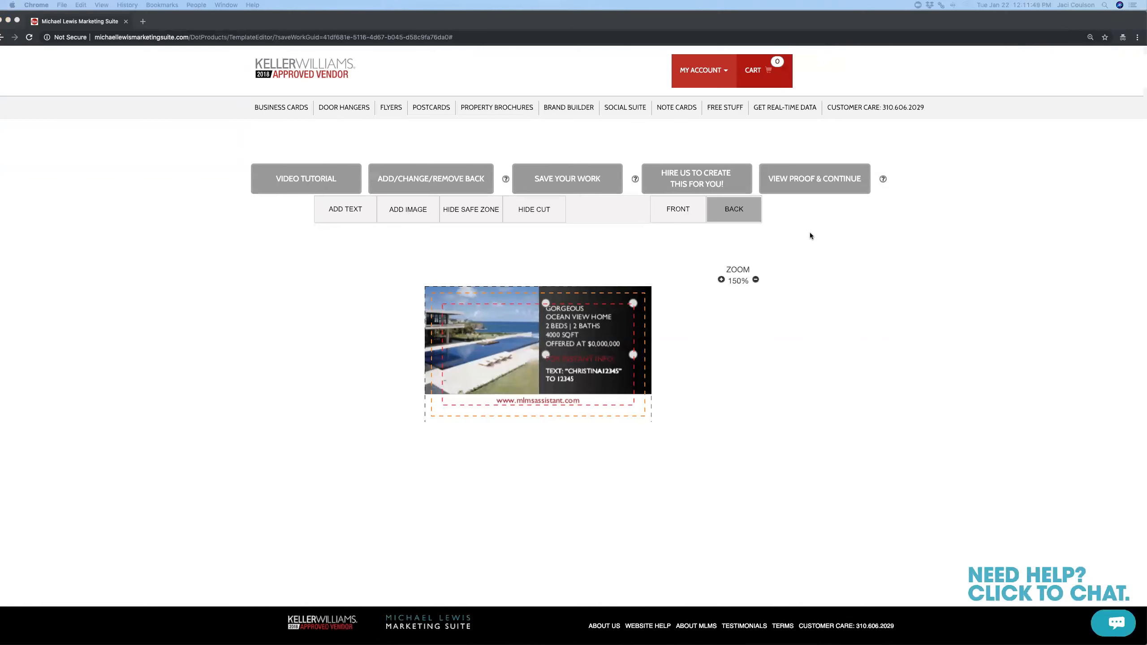
{"action": "left_click", "coordinate": [792, 189]}
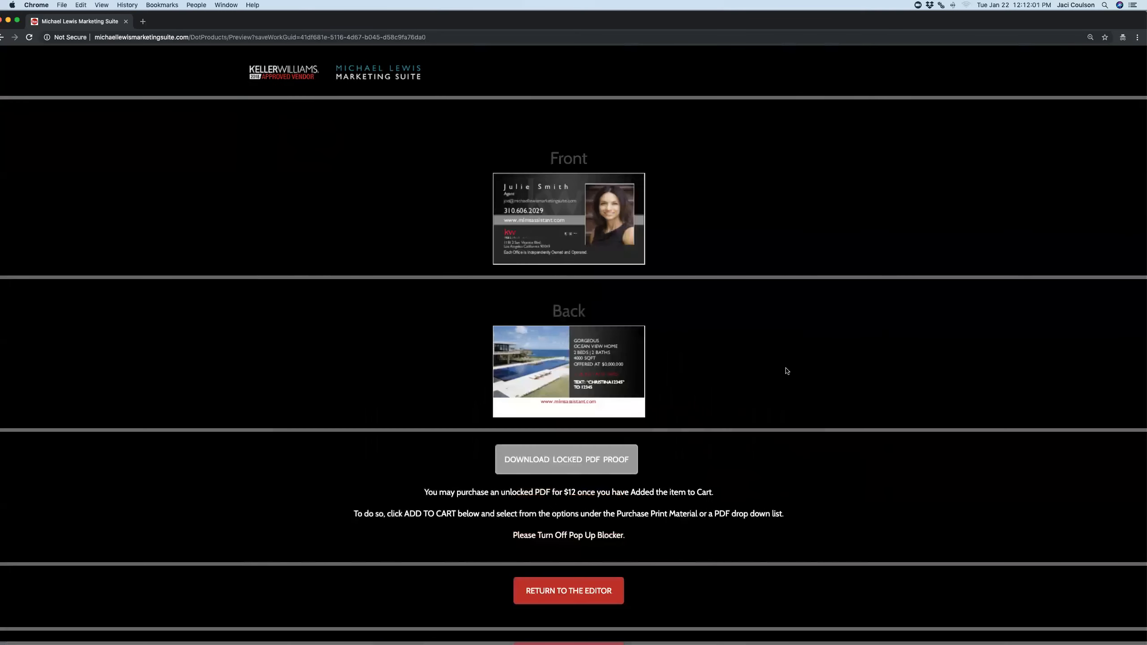
{"action": "scroll", "coordinate": [784, 374], "scroll_direction": "down", "scroll_amount": 3}
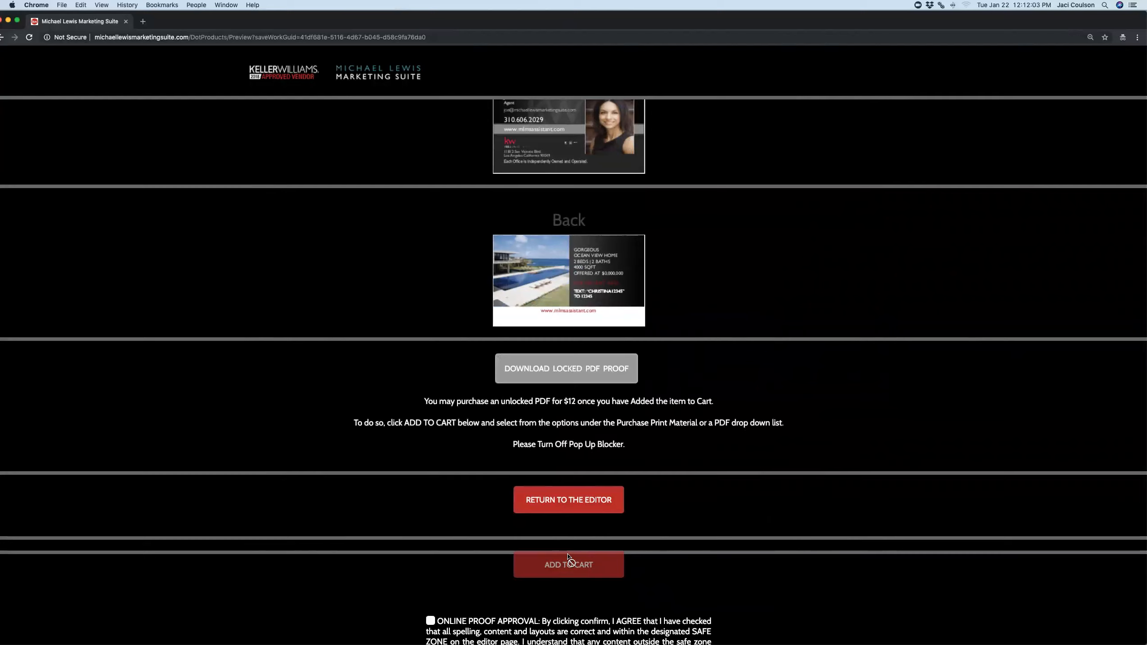
{"action": "scroll", "coordinate": [765, 308], "scroll_direction": "up", "scroll_amount": 3}
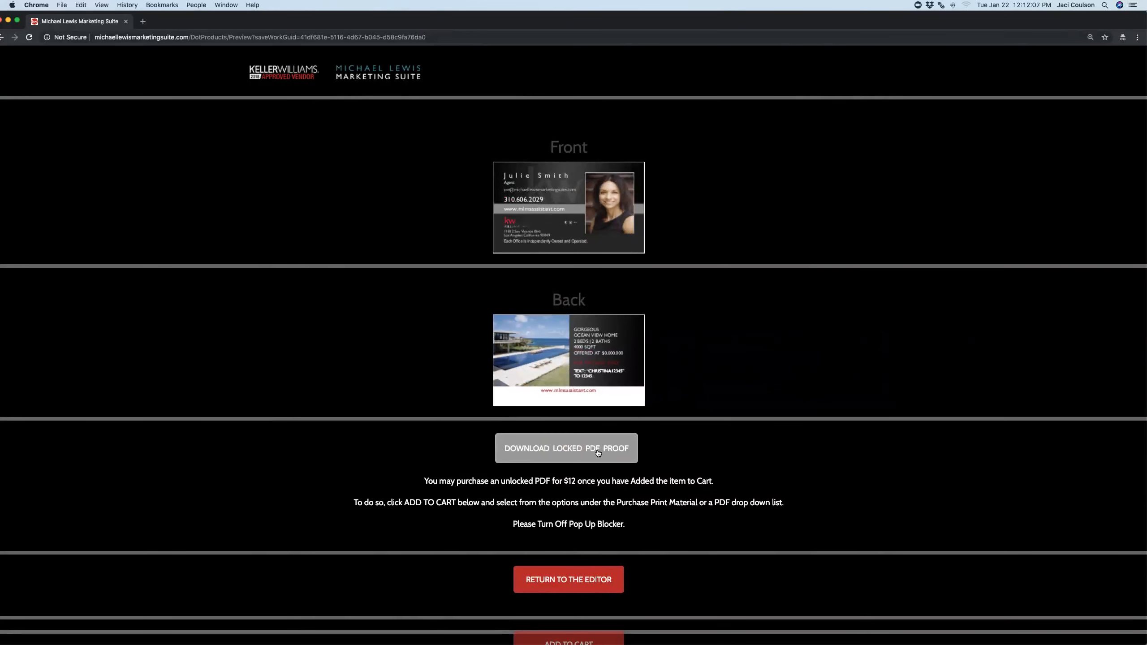
{"action": "left_click_drag", "start_coordinate": [545, 482], "coordinate": [578, 483]}
{"action": "left_click", "coordinate": [604, 482]}
Save the front card preview image, then go back to the Keller Williams home page
{"action": "right_click", "coordinate": [576, 203]}
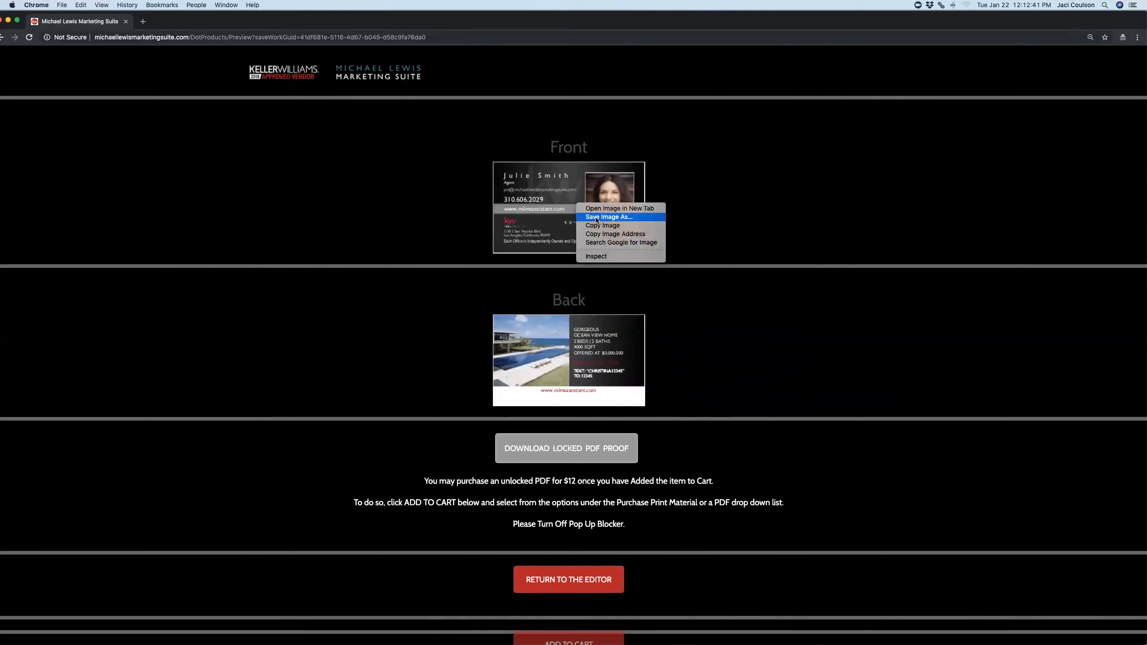
{"action": "left_click", "coordinate": [596, 217]}
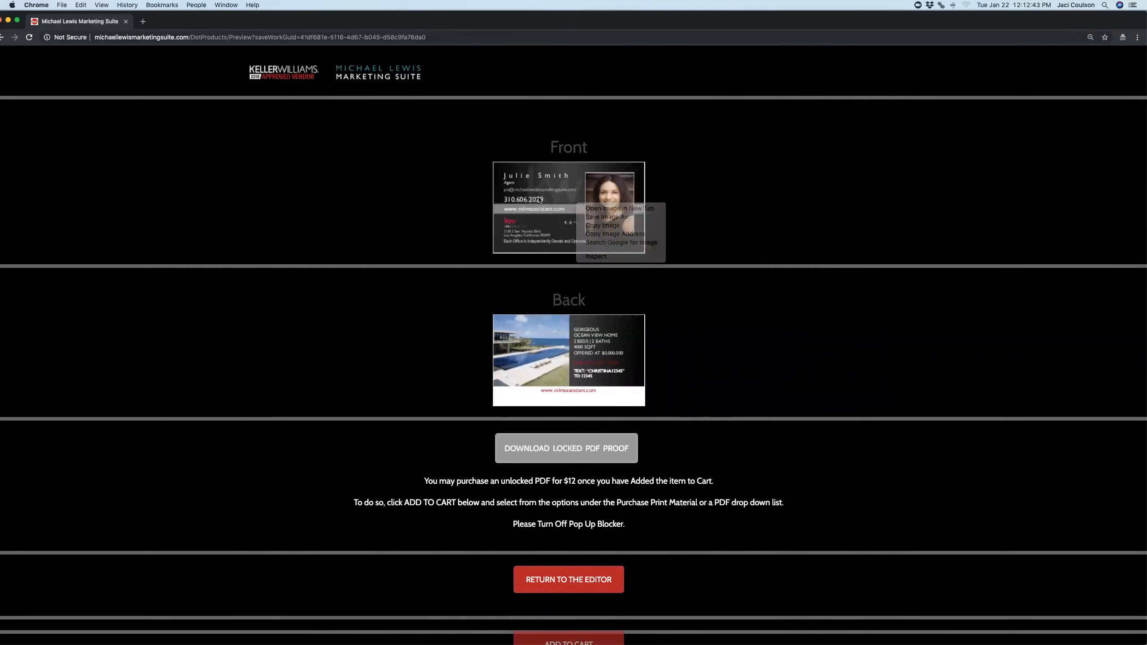
{"action": "right_click", "coordinate": [594, 176]}
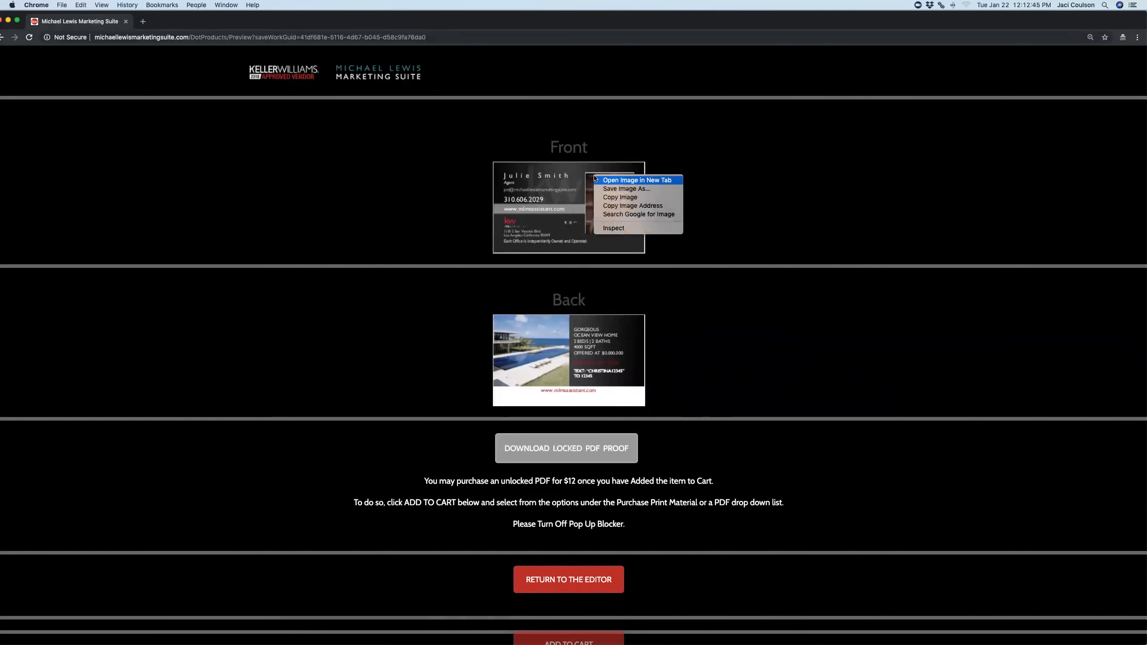
{"action": "left_click", "coordinate": [640, 191]}
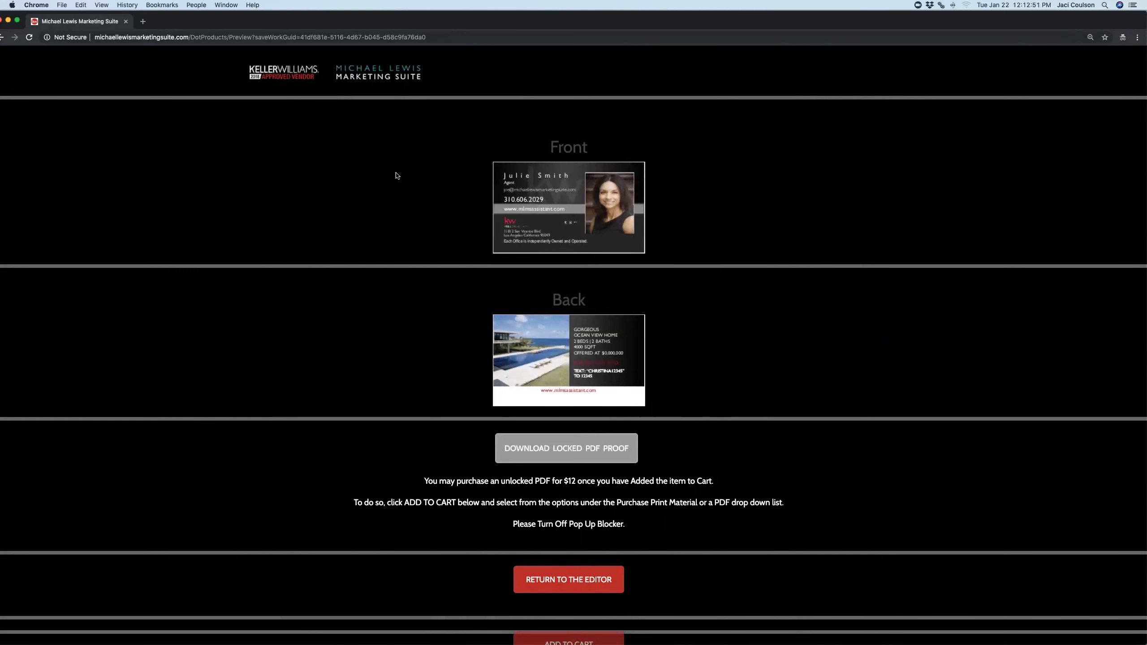
{"action": "left_click", "coordinate": [297, 78]}
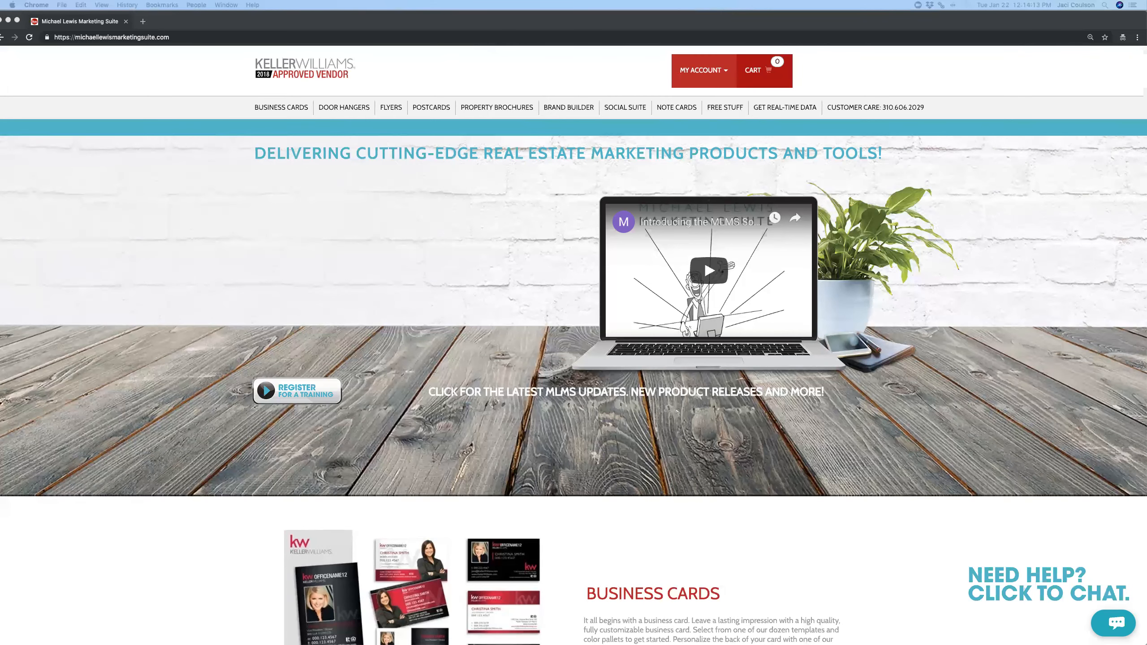
Browse to the Business Cards catalog listing the Red Series templates
{"action": "left_click", "coordinate": [210, 138]}
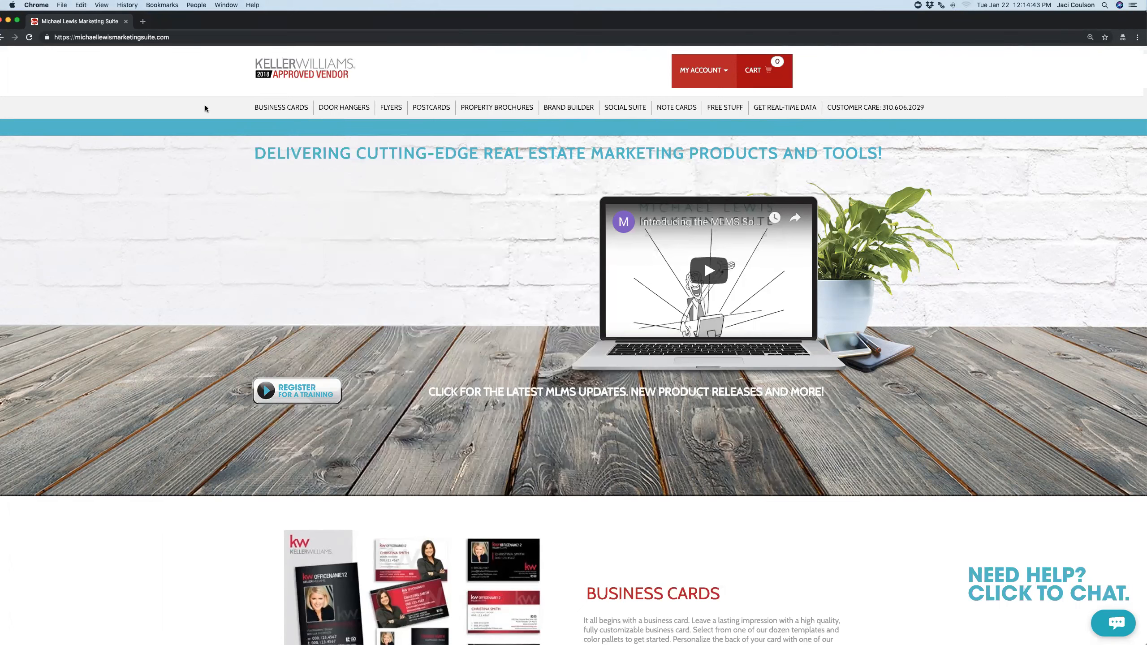
{"action": "left_click", "coordinate": [266, 108]}
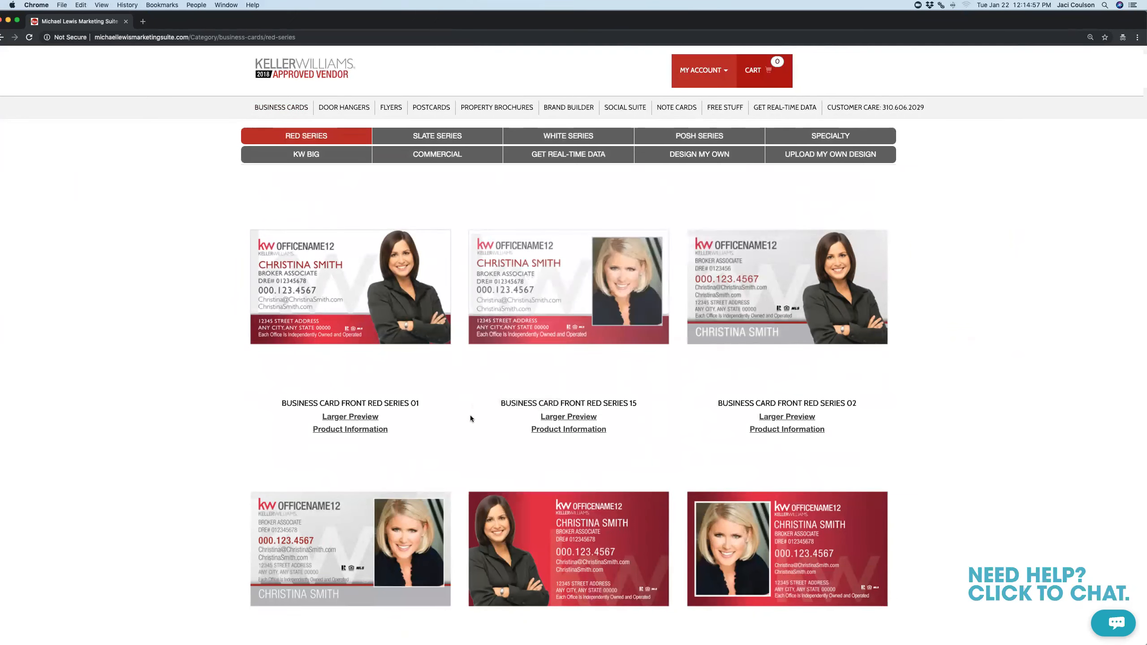
Choose Business Card Front Red Series 15 and confirm editing it as the front template
{"action": "left_click", "coordinate": [589, 282]}
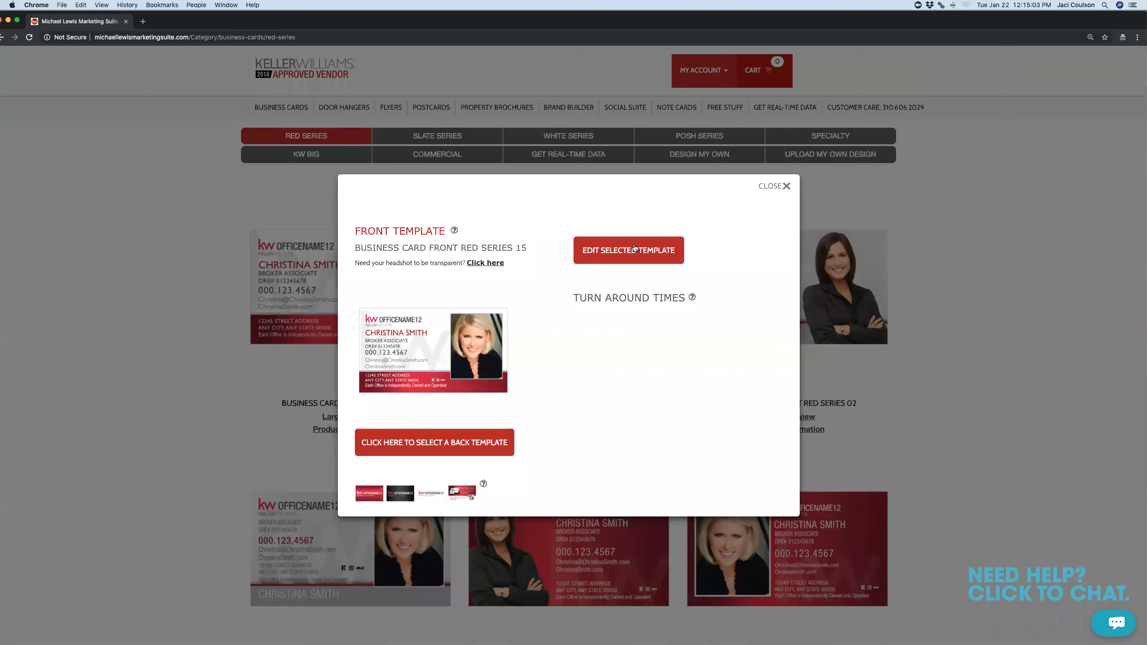
{"action": "left_click", "coordinate": [635, 248]}
{"action": "left_click", "coordinate": [549, 334]}
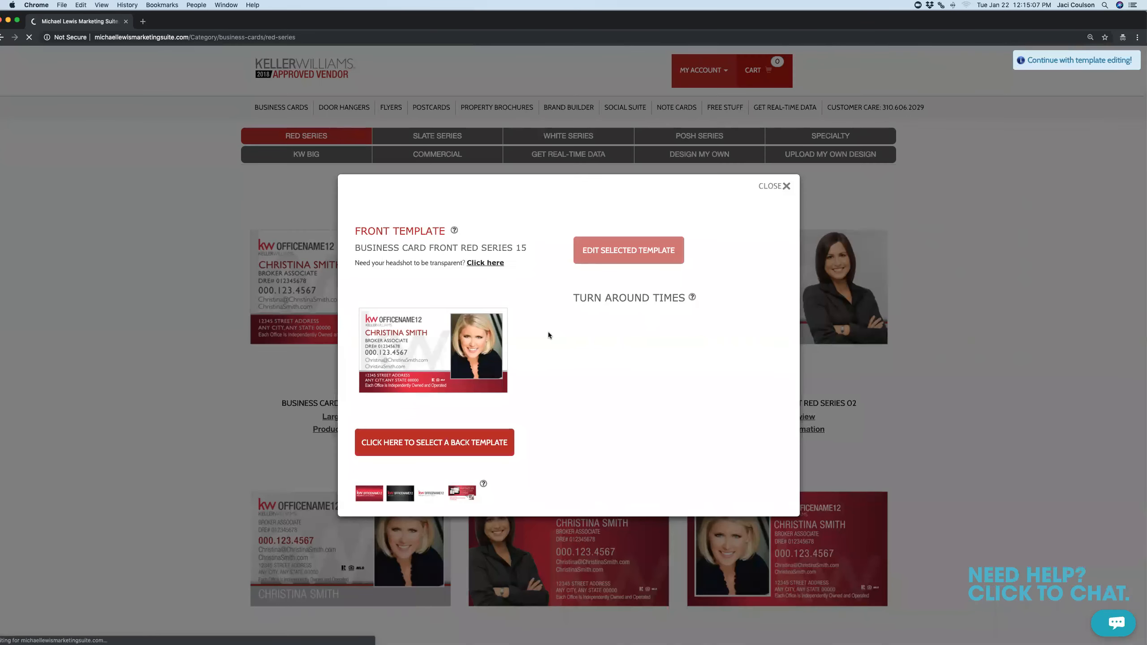
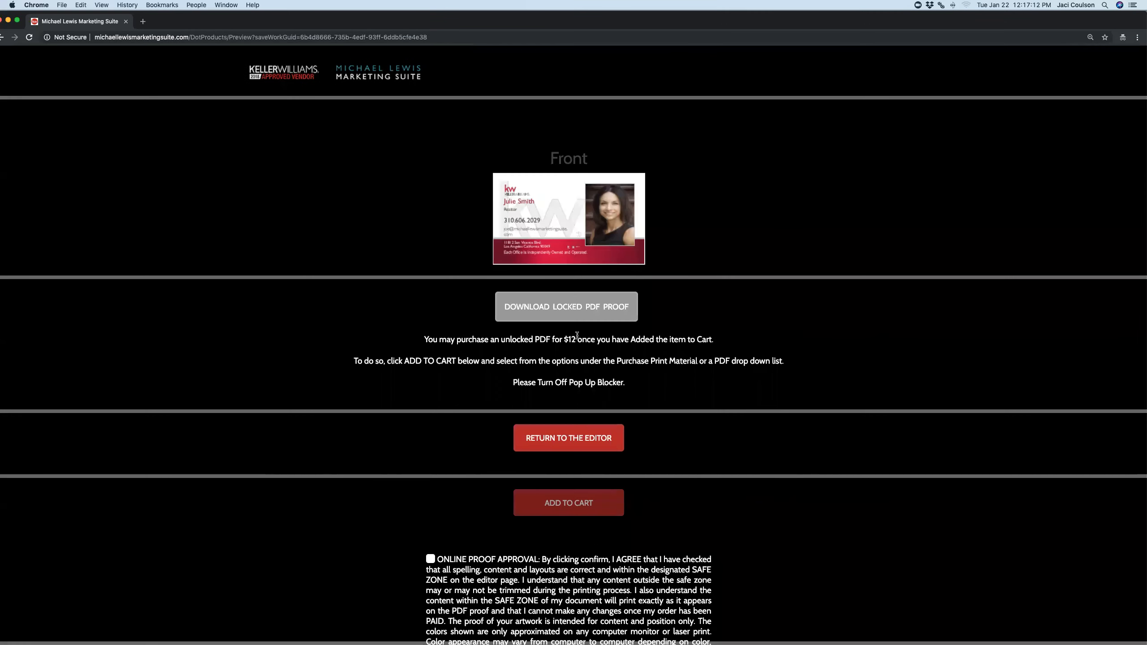
Download the earlier card's locked PDF proof and return to the Keller Williams home page
{"action": "left_click", "coordinate": [592, 309]}
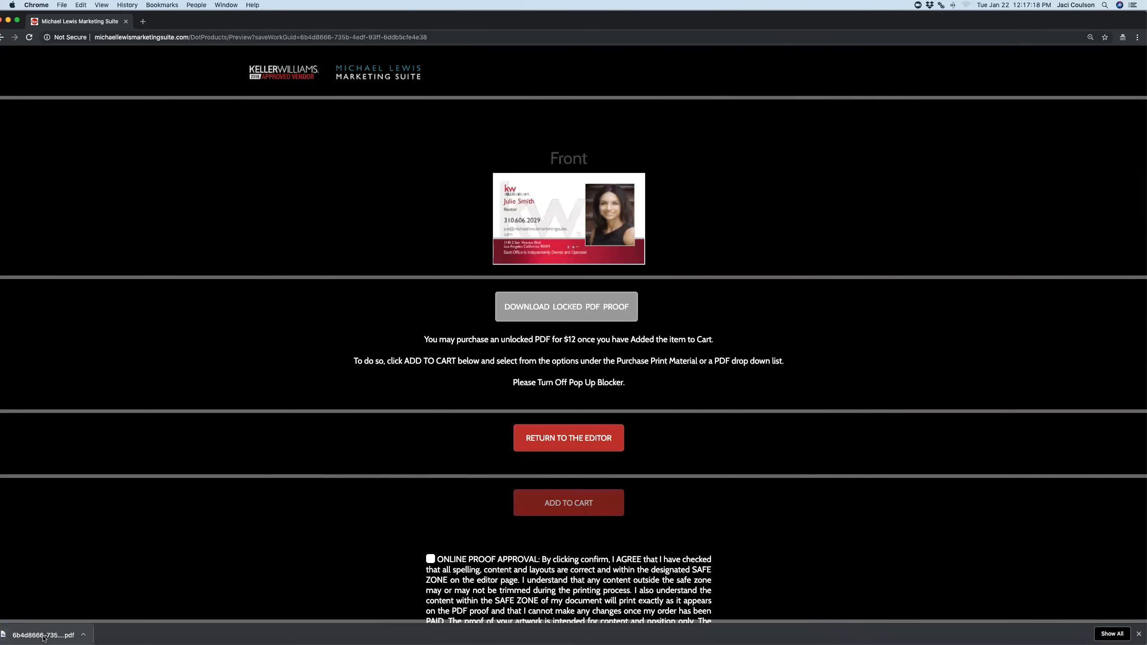
{"action": "left_click", "coordinate": [298, 80]}
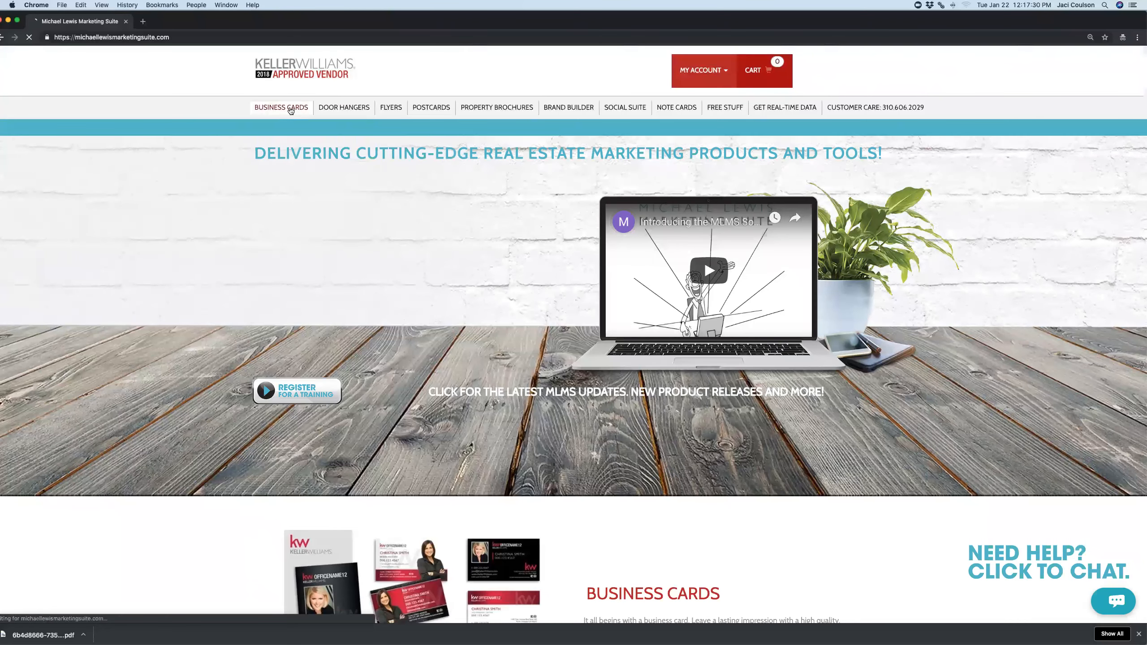
Pick Business Card Front Red Series 15 from Business Cards and edit it without a back template
{"action": "left_click", "coordinate": [291, 111]}
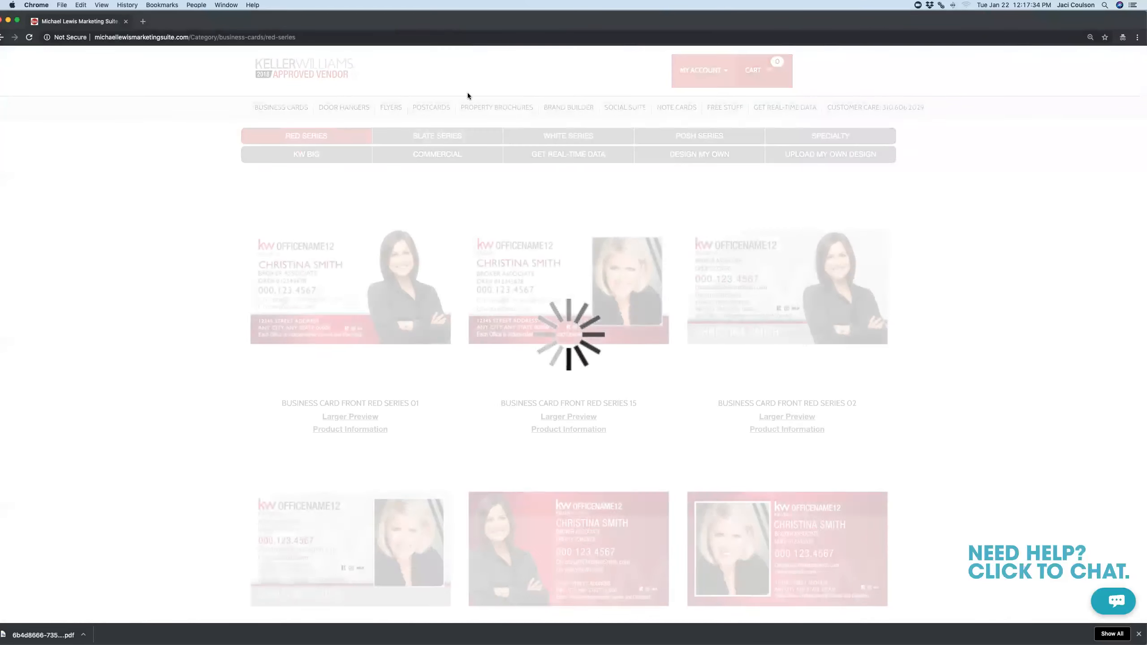
{"action": "left_click", "coordinate": [602, 292]}
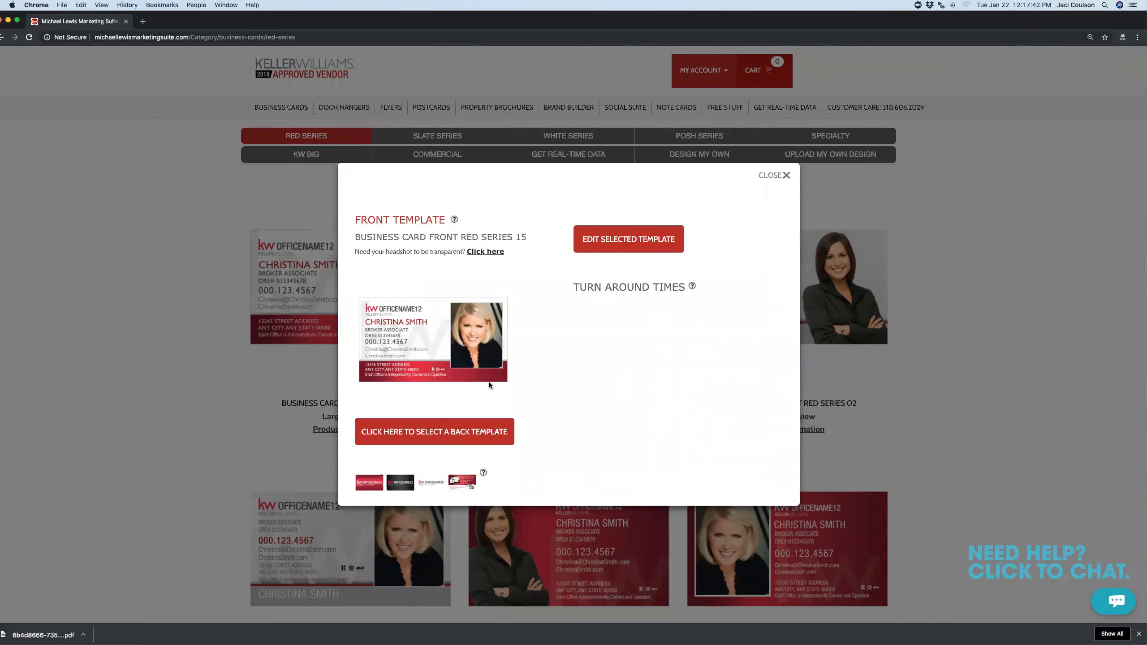
{"action": "left_click", "coordinate": [590, 251]}
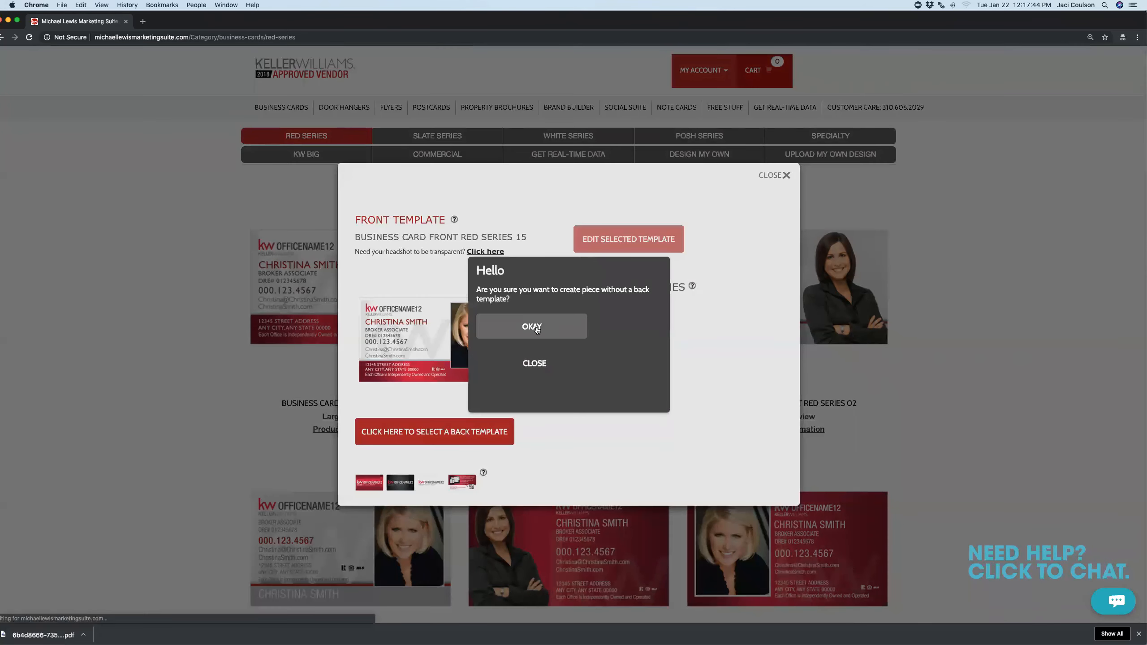
{"action": "left_click", "coordinate": [537, 329]}
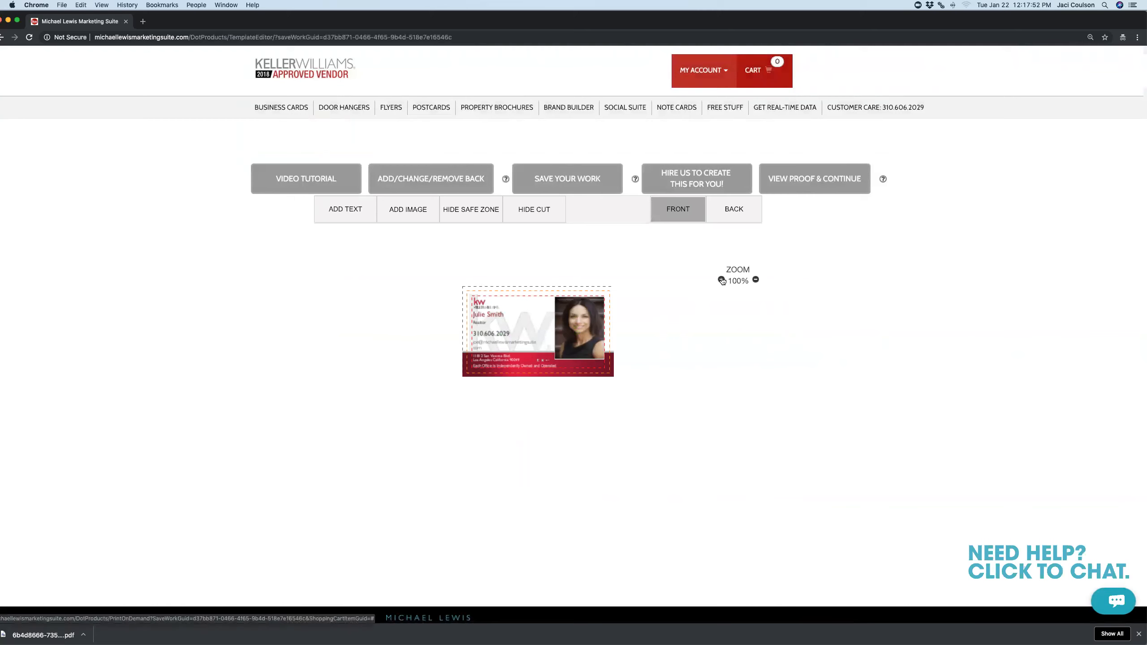
Zoom the card to 150% and replace the placeholder name with the new agent's name
{"action": "left_click", "coordinate": [477, 333]}
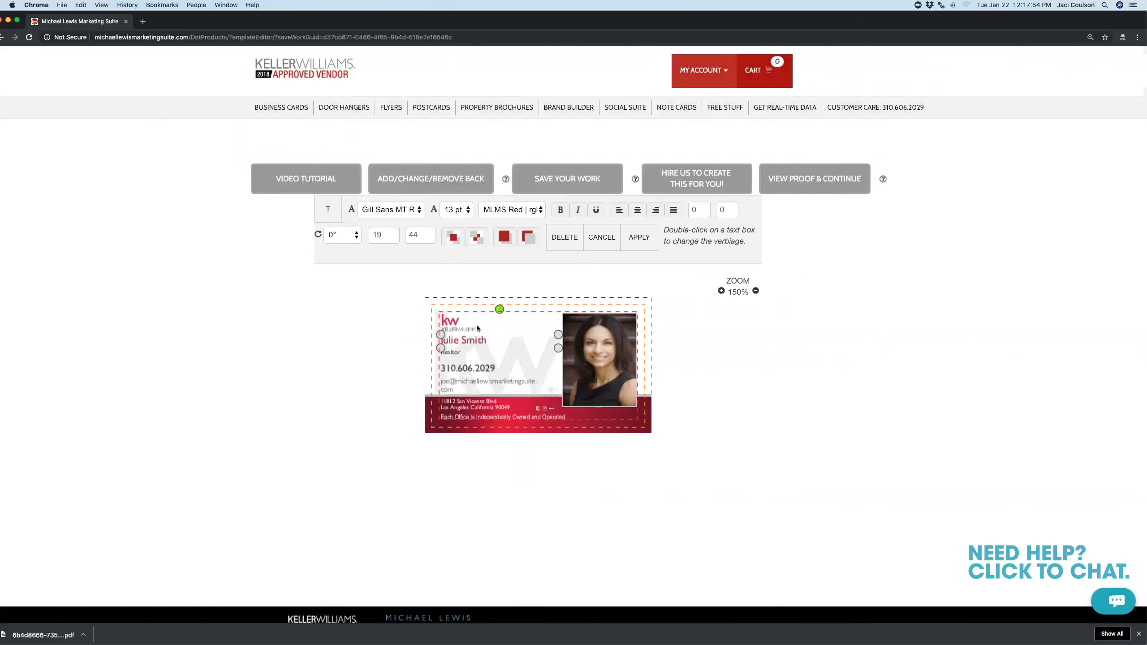
{"action": "left_click", "coordinate": [477, 339]}
{"action": "double_click", "coordinate": [478, 342]}
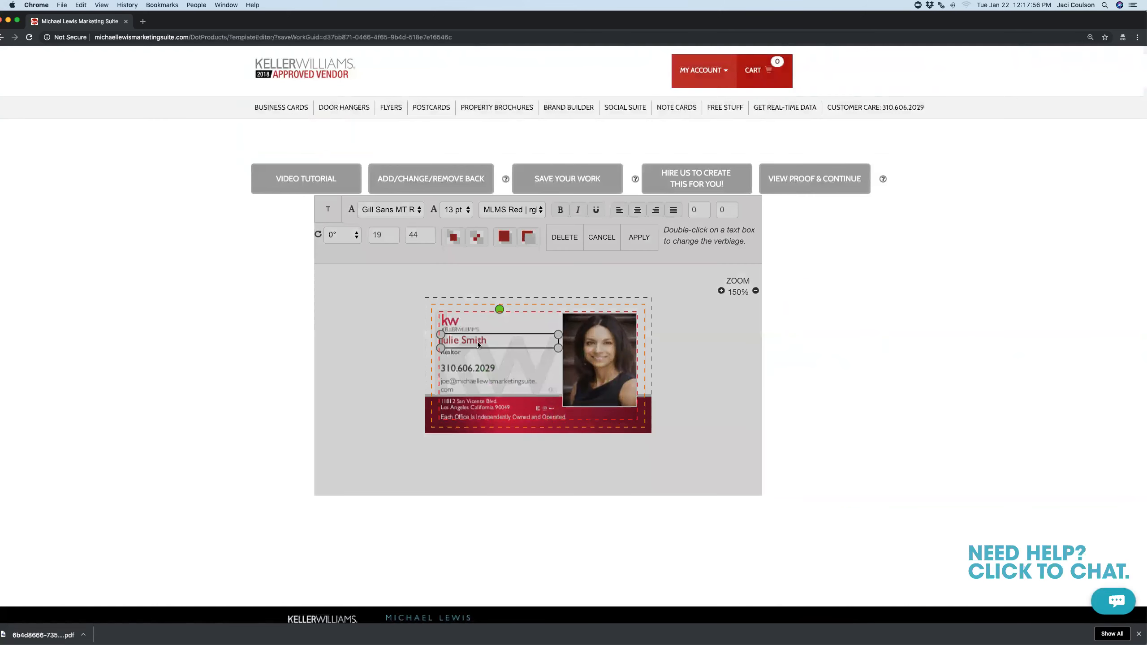
{"action": "left_click_drag", "start_coordinate": [522, 312], "coordinate": [396, 309]}
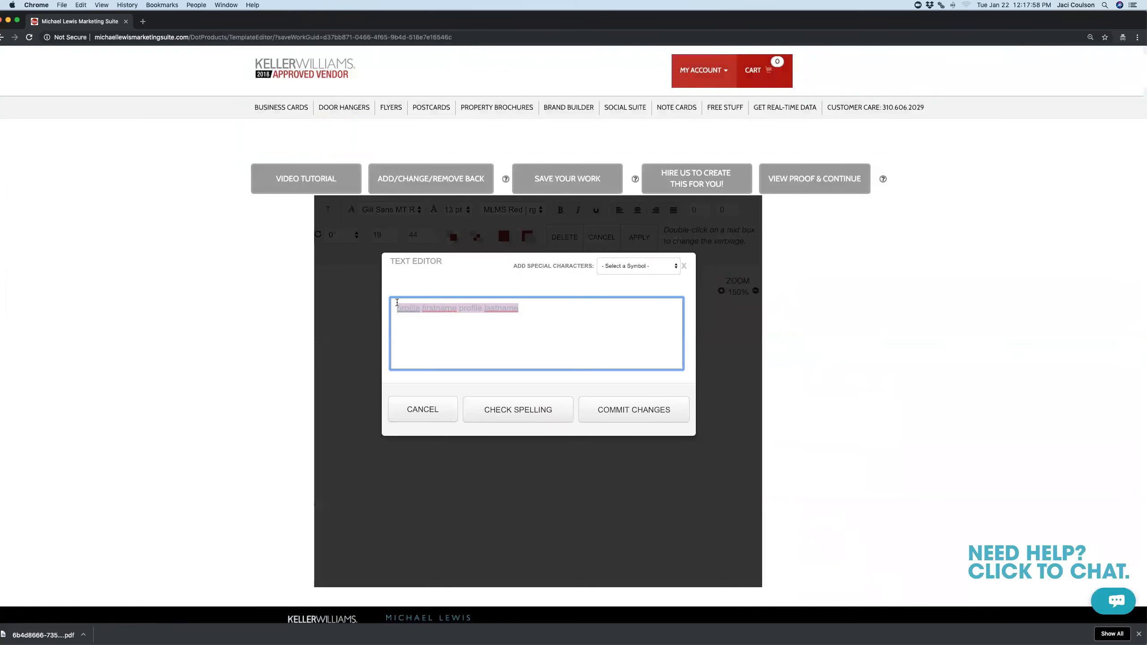
{"action": "key", "text": "BackSpace"}
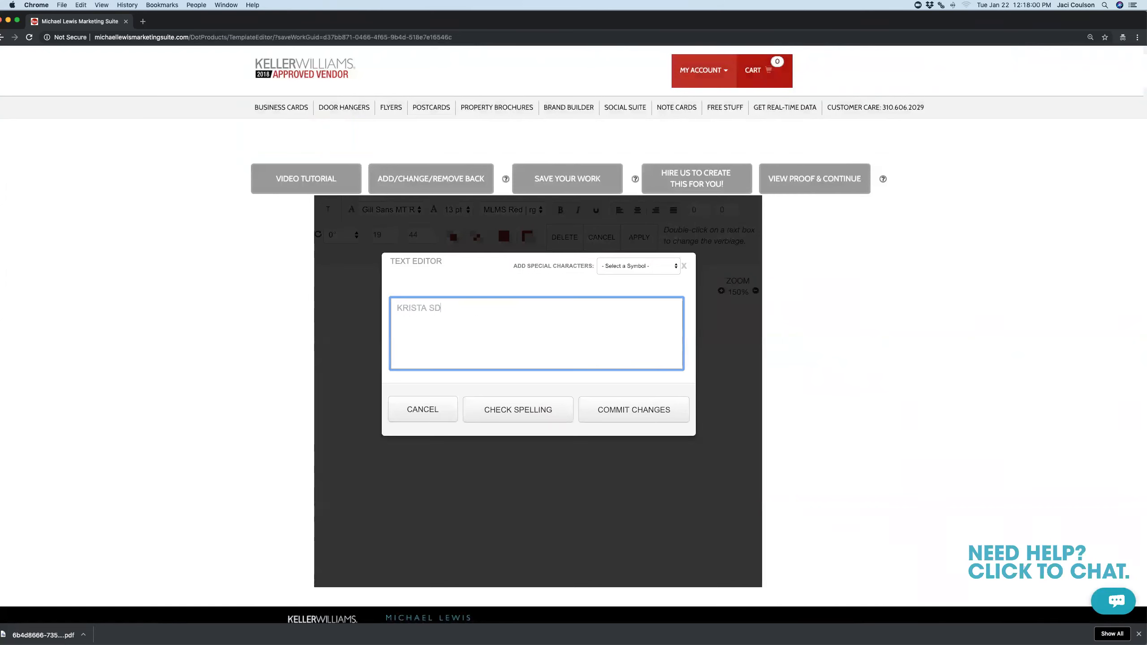
{"action": "left_click", "coordinate": [655, 410]}
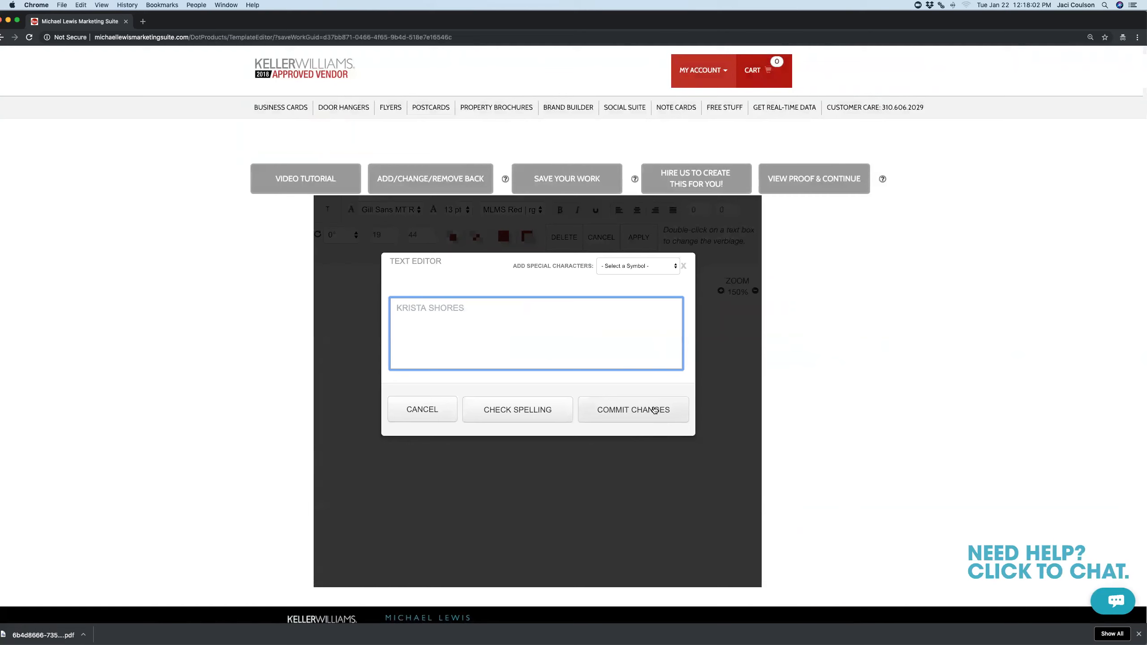
Change the phone line to the agent's new mobile number, then select the e-mail line and photo
{"action": "double_click", "coordinate": [476, 369]}
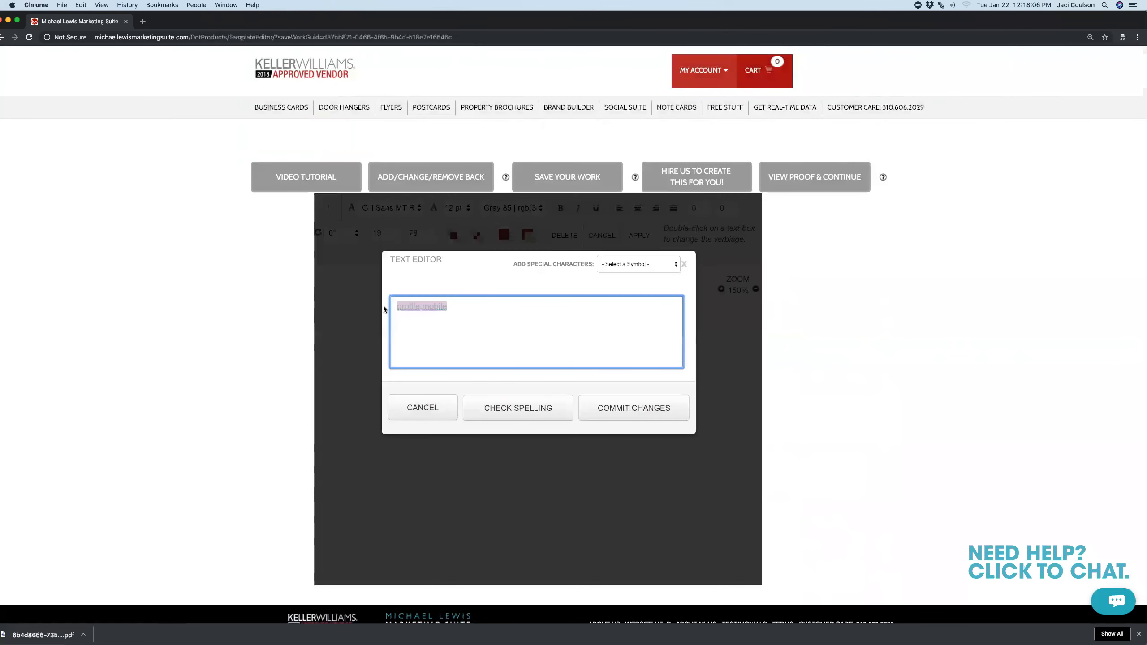
{"action": "left_click", "coordinate": [585, 409]}
{"action": "left_click", "coordinate": [466, 385]}
{"action": "left_click", "coordinate": [515, 387]}
{"action": "left_click", "coordinate": [565, 335]}
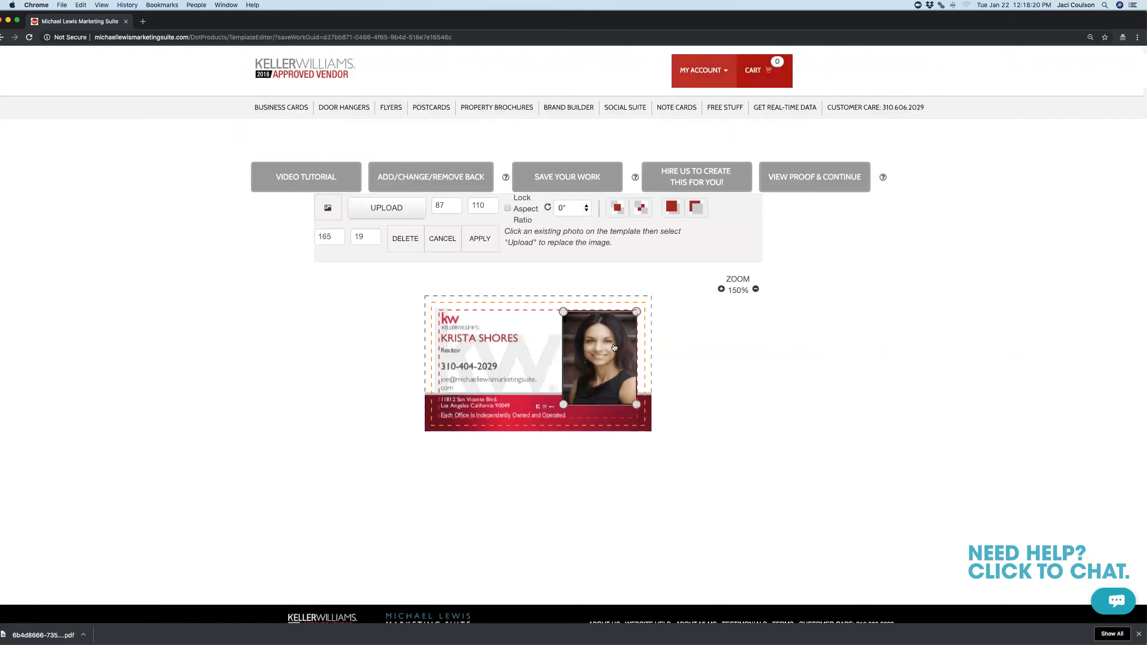
Replace the card photo with headshot.jpg, cropped to center on the face
{"action": "left_click", "coordinate": [399, 215]}
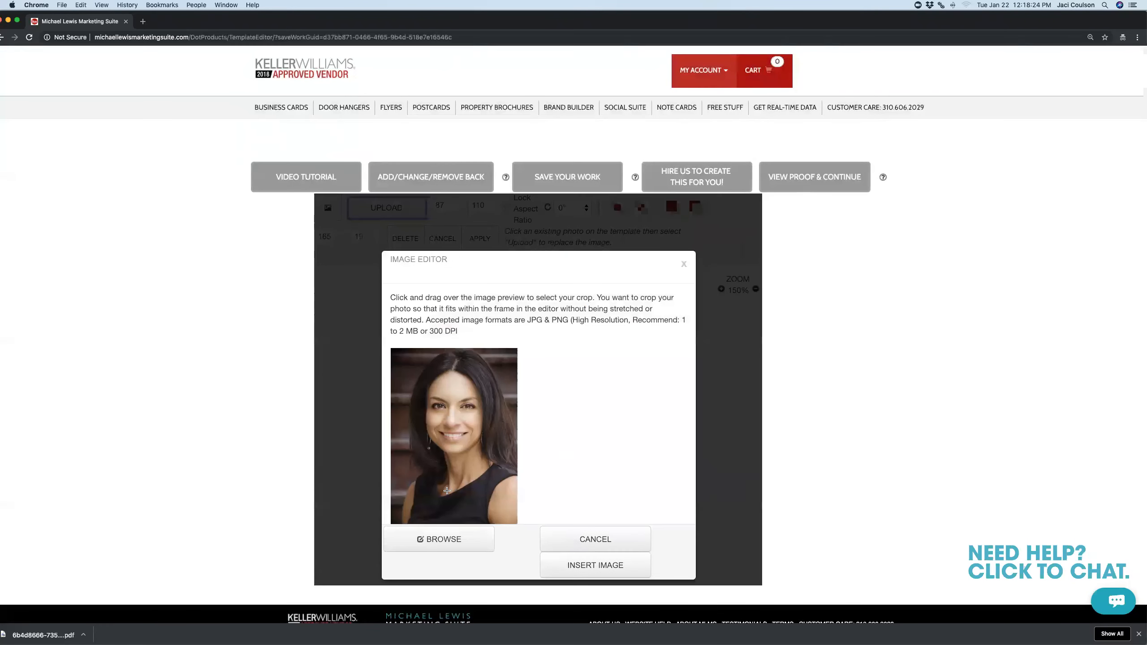
{"action": "left_click", "coordinate": [447, 543]}
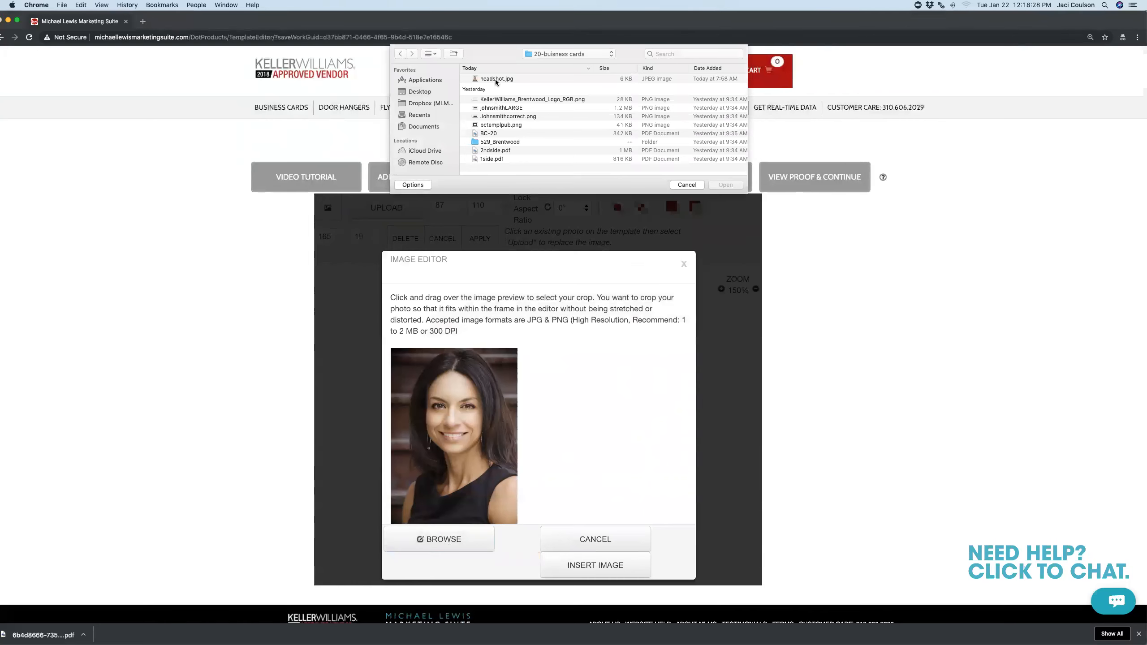
{"action": "double_click", "coordinate": [495, 80]}
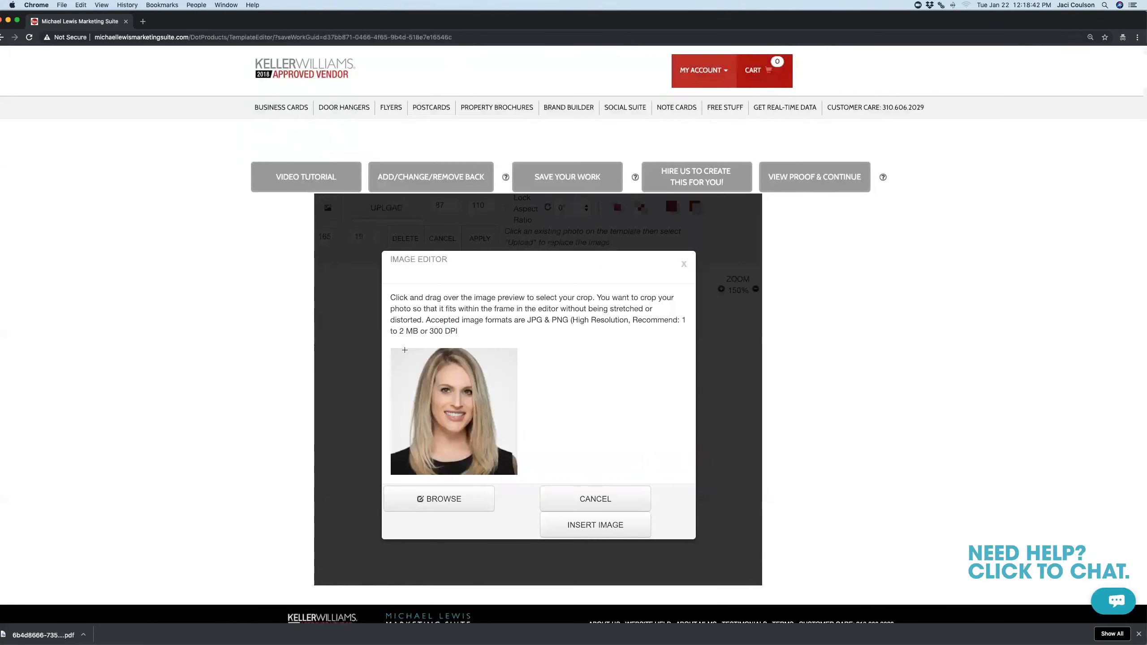
{"action": "left_click_drag", "start_coordinate": [401, 348], "coordinate": [501, 475]}
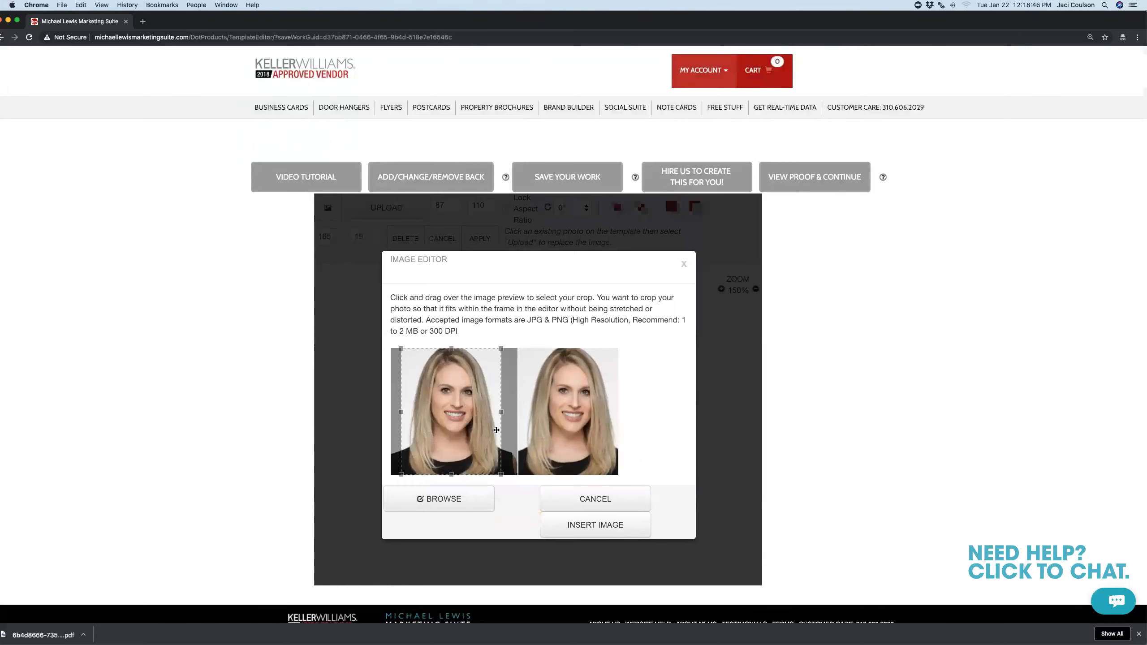
{"action": "mouse_move", "coordinate": [511, 412]}
{"action": "left_mouse_down"}
{"action": "mouse_move", "coordinate": [485, 417]}
{"action": "mouse_move", "coordinate": [516, 419]}
{"action": "left_mouse_up"}
{"action": "mouse_move", "coordinate": [470, 425]}
{"action": "left_mouse_down"}
{"action": "mouse_move", "coordinate": [484, 425]}
{"action": "mouse_move", "coordinate": [471, 428]}
{"action": "left_mouse_up"}
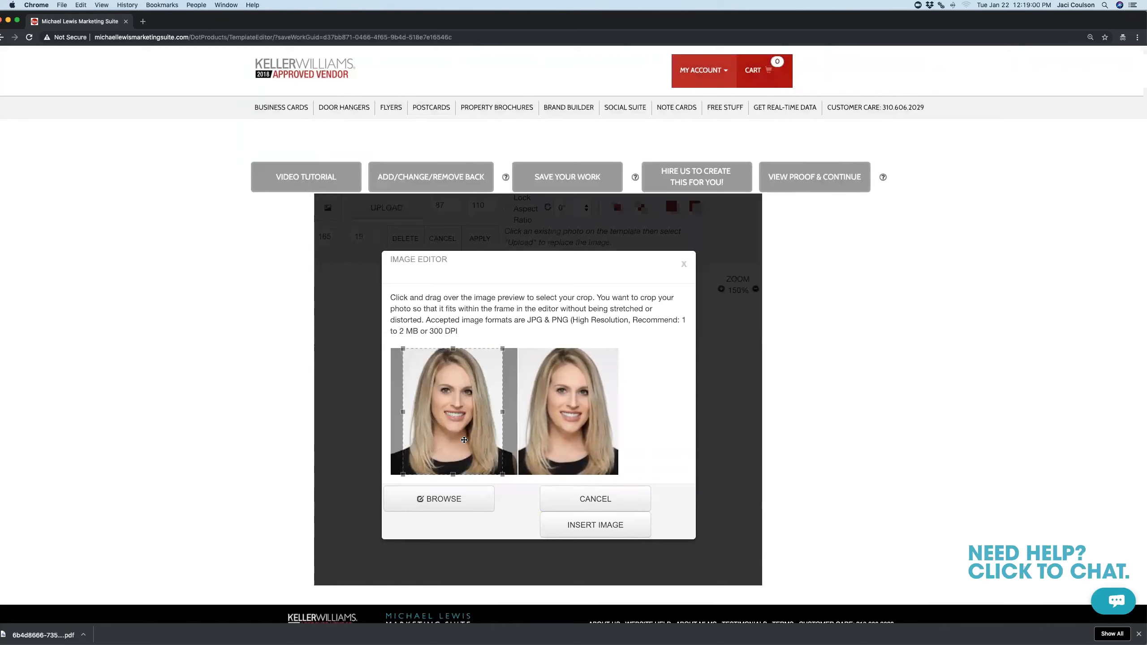
{"action": "left_click", "coordinate": [614, 531]}
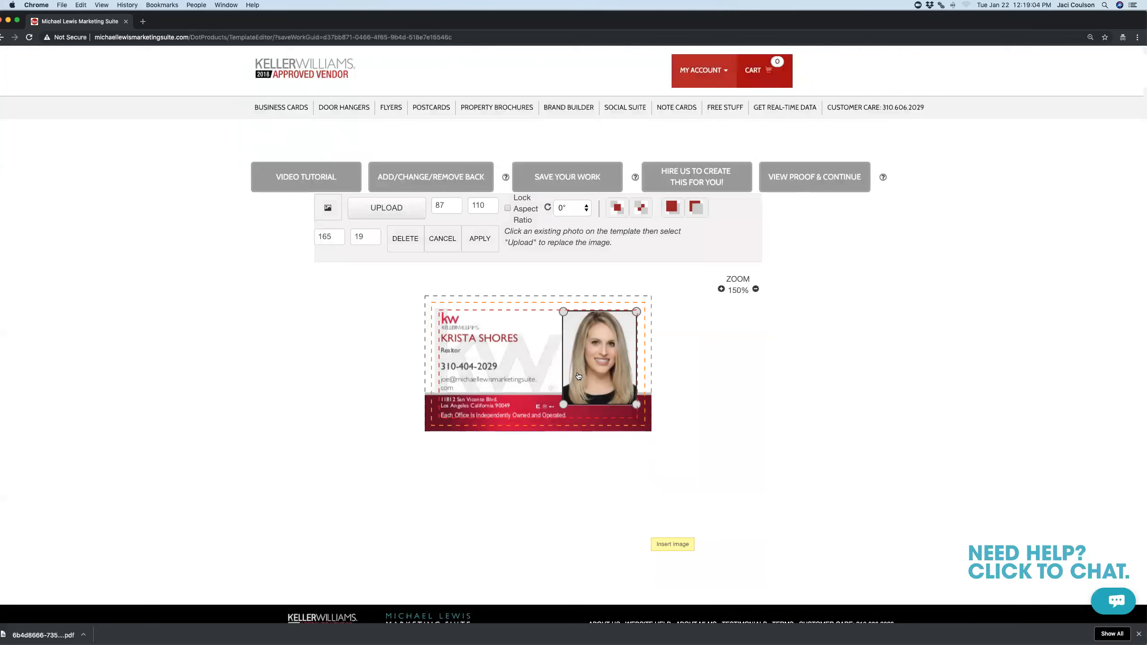
Save the edited card, download its locked PDF proof, and return to the home page
{"action": "left_click", "coordinate": [481, 240]}
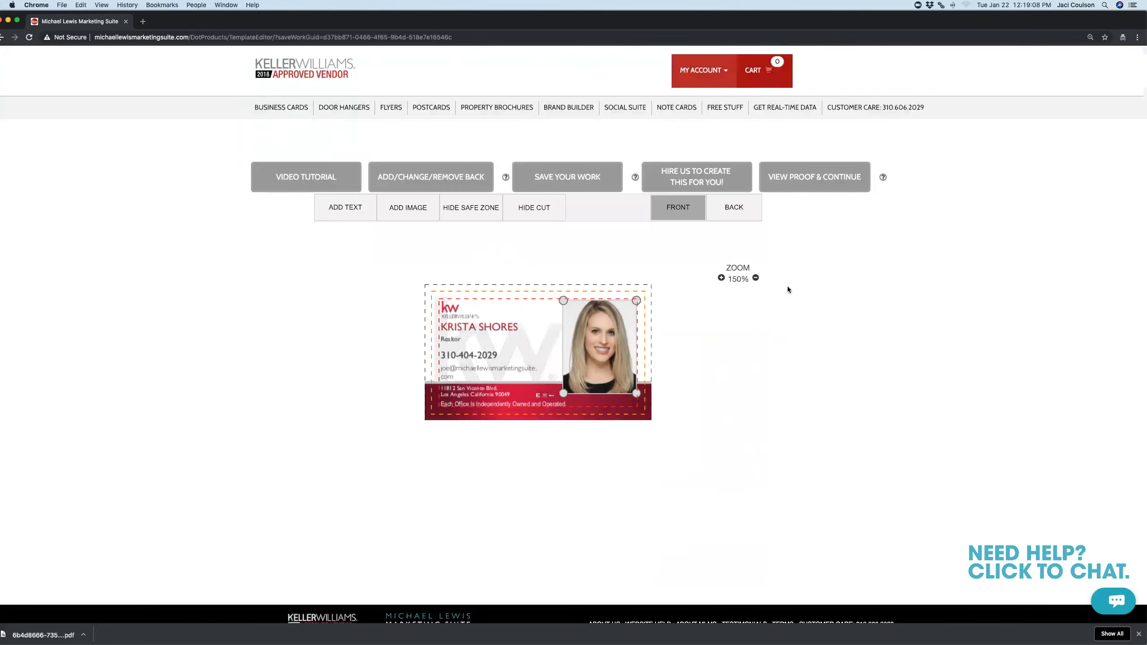
{"action": "left_click", "coordinate": [800, 185]}
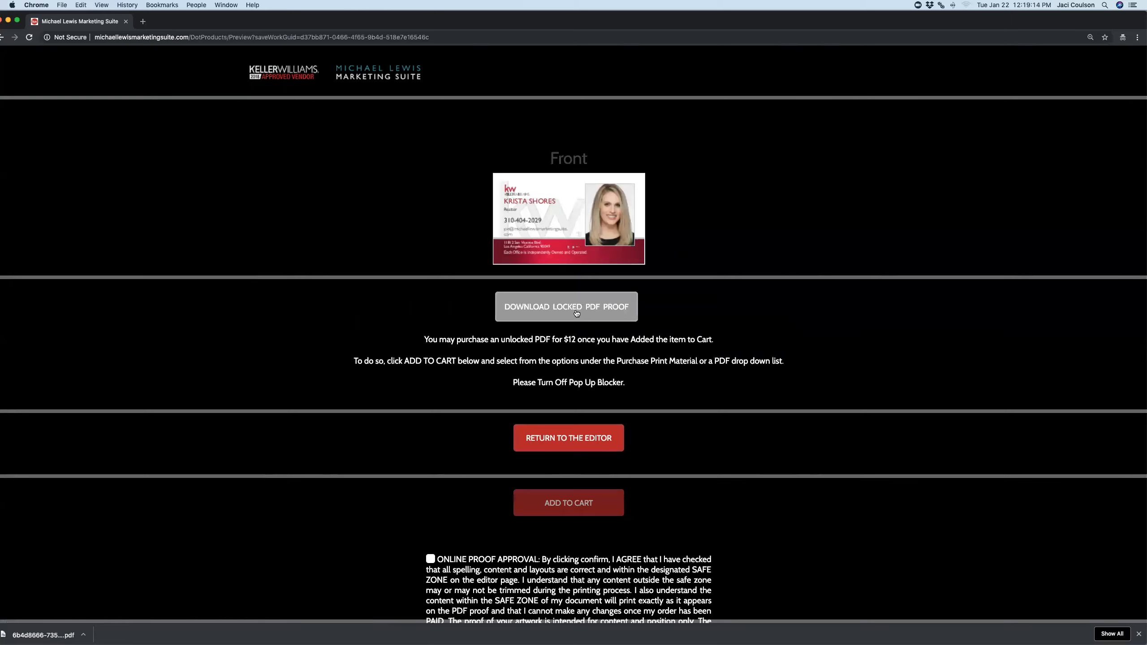
{"action": "left_click", "coordinate": [601, 315]}
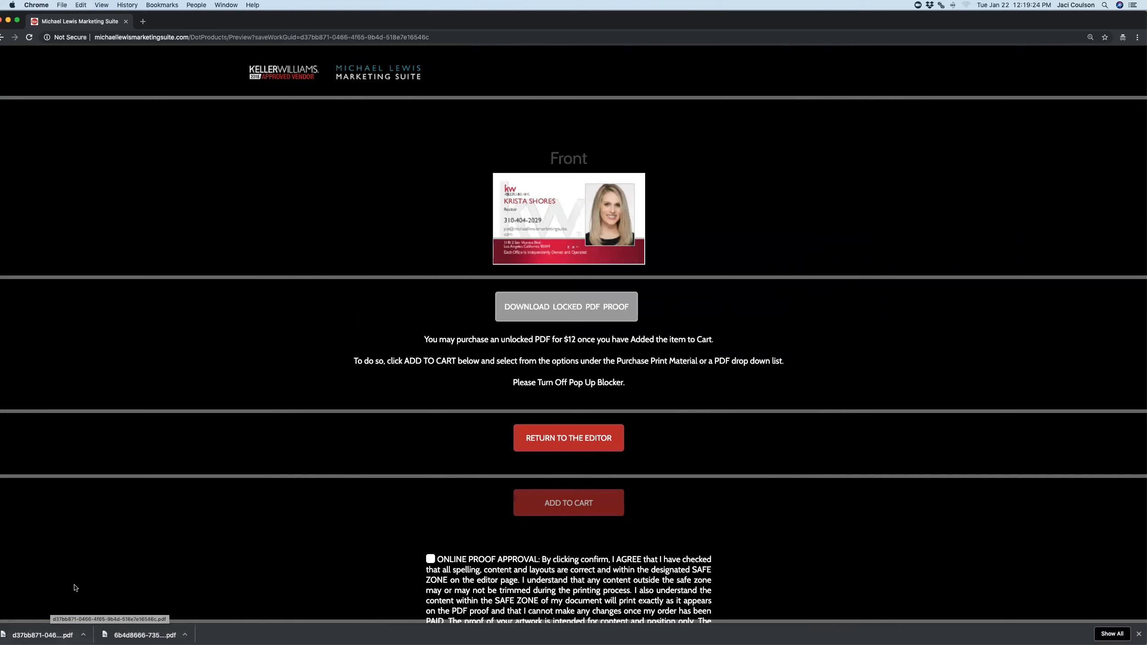
{"action": "left_click", "coordinate": [298, 77]}
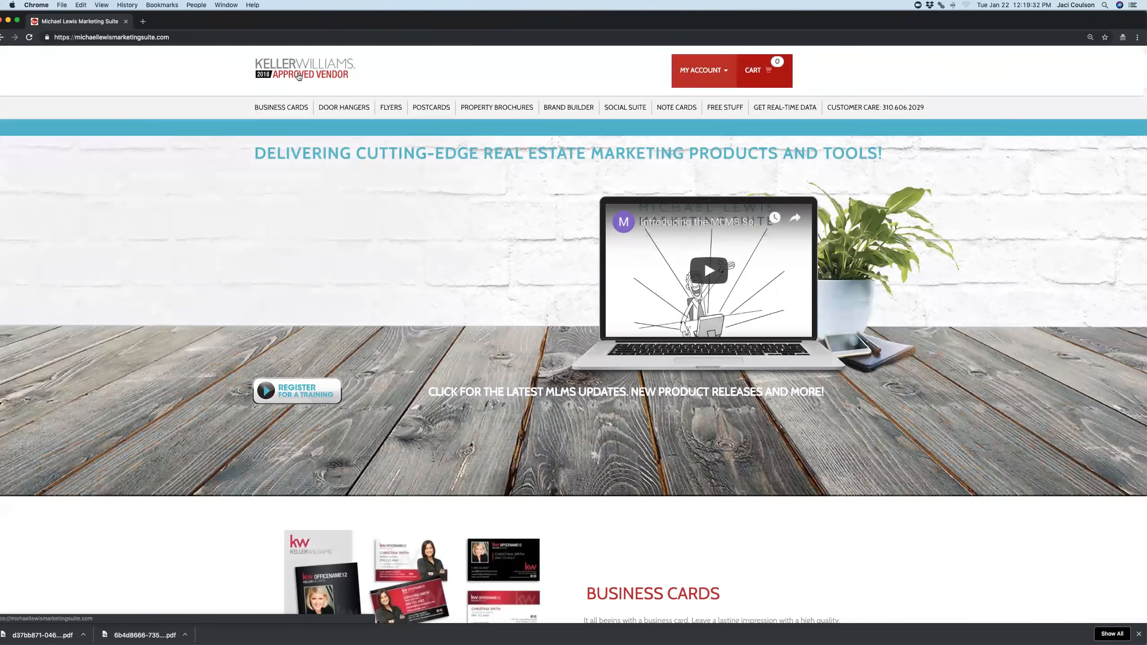
Open the Landscape / Horizontal card under Business Cards' Upload My Own Design options
{"action": "left_click", "coordinate": [280, 109]}
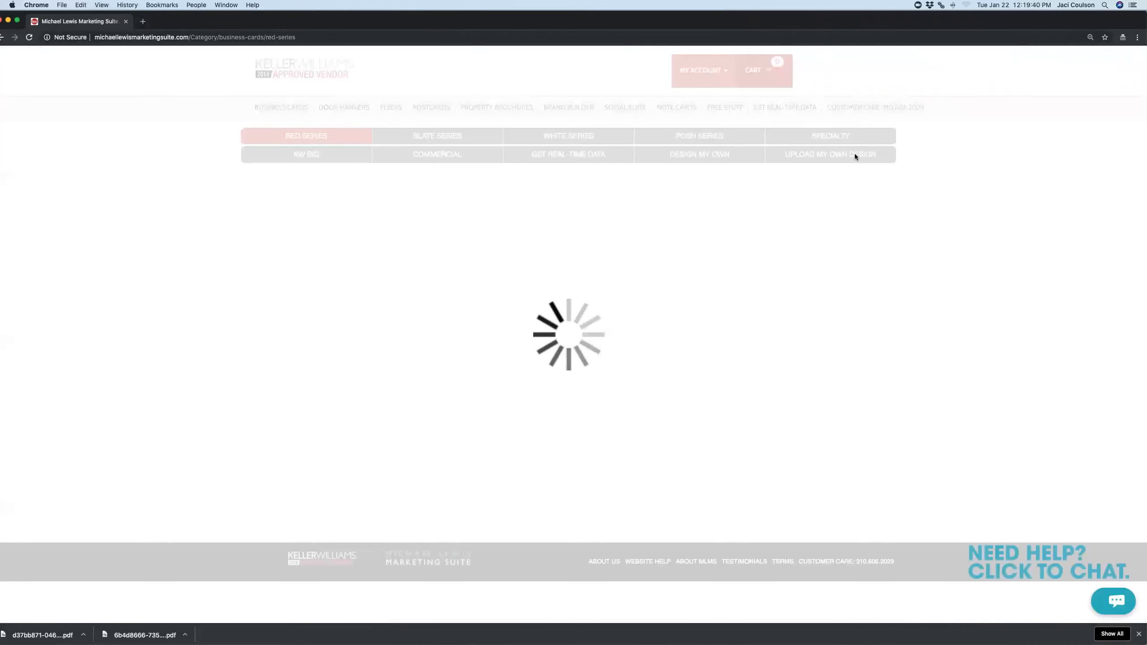
{"action": "left_click", "coordinate": [836, 155]}
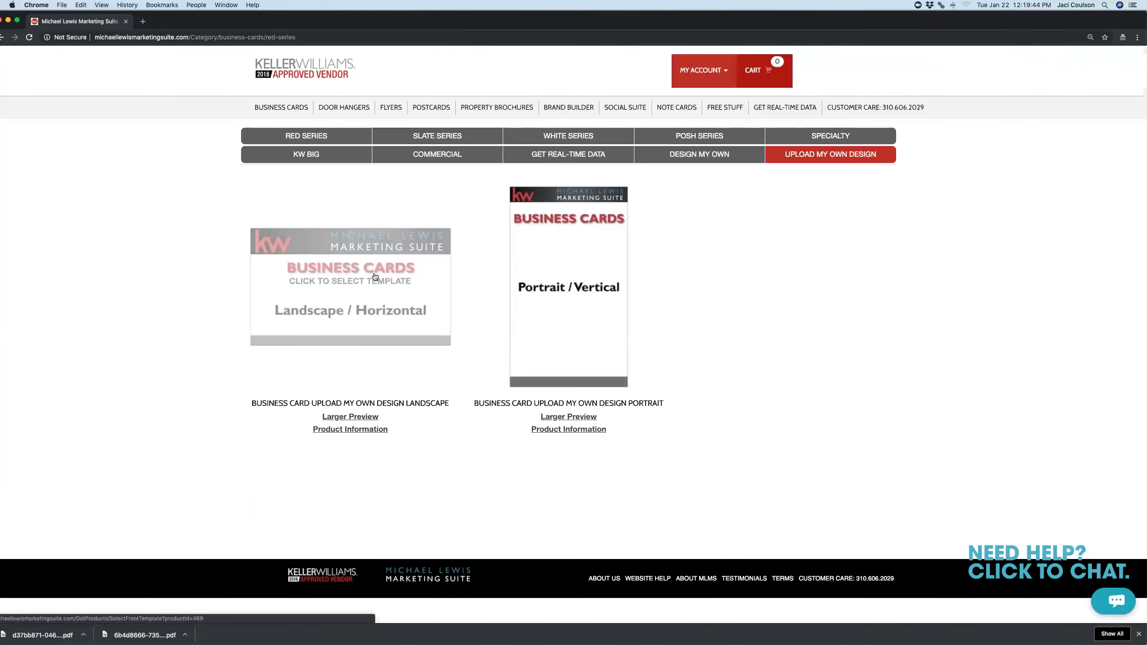
{"action": "left_click", "coordinate": [333, 271]}
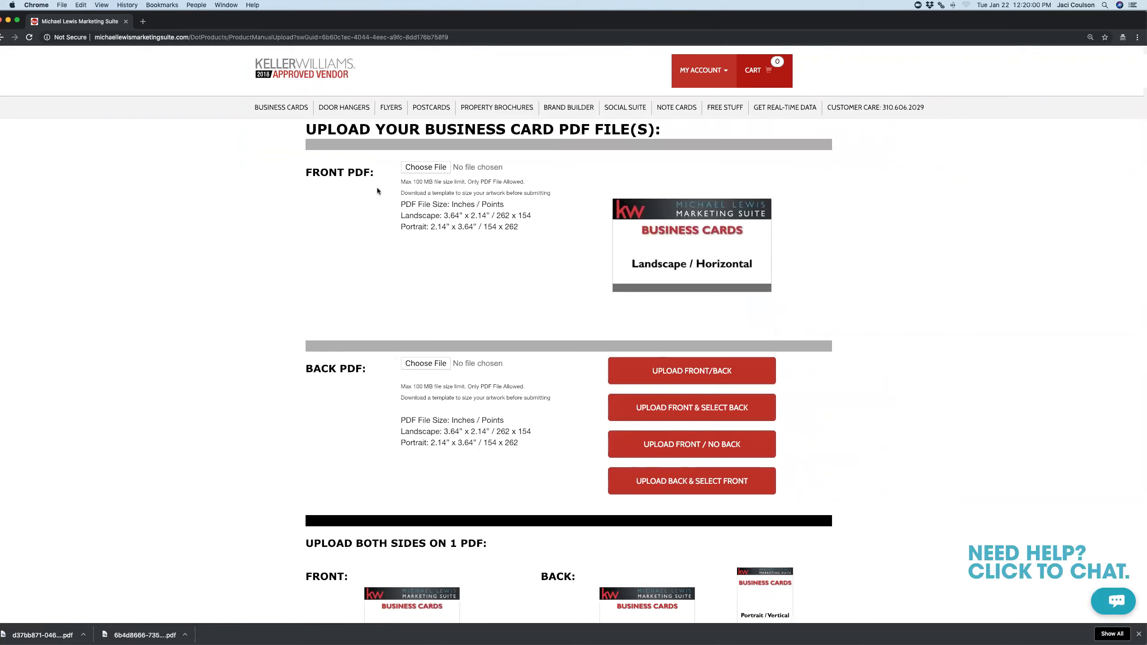
Upload 1side.pdf as the card front and 2ndside.pdf as the card back
{"action": "left_click", "coordinate": [418, 168]}
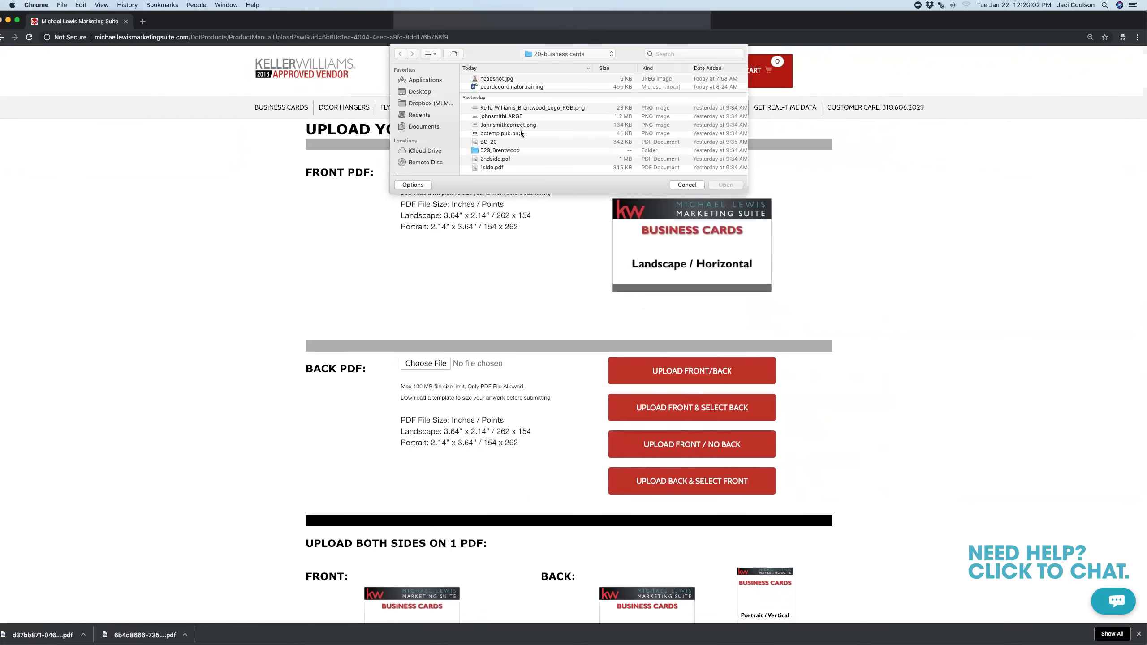
{"action": "double_click", "coordinate": [497, 167]}
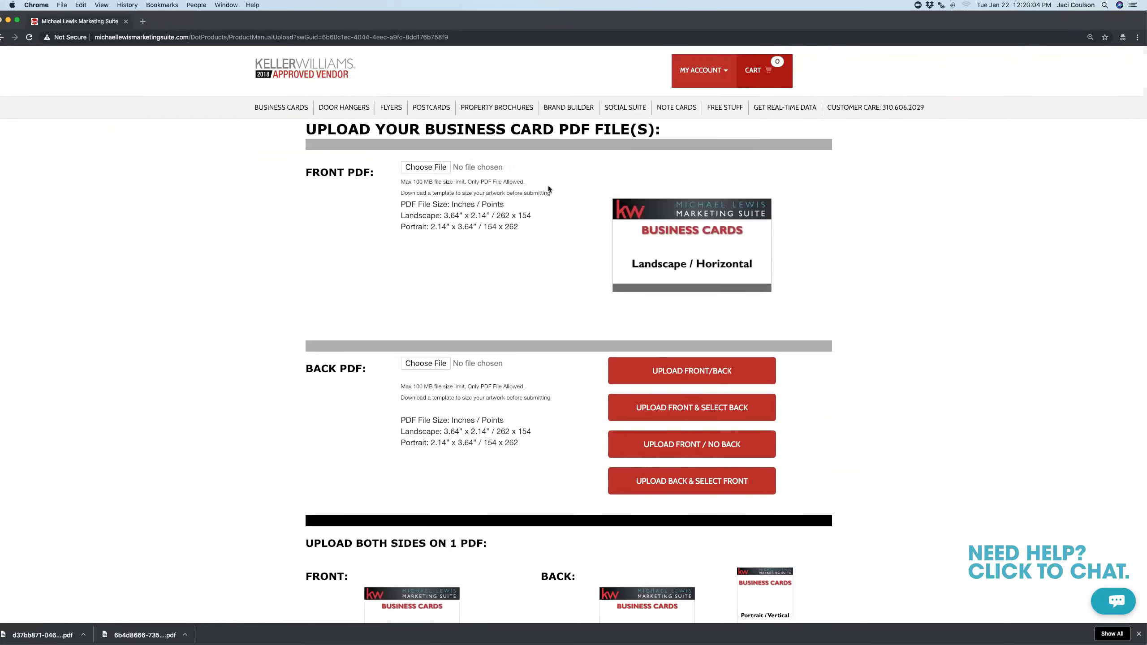
{"action": "left_click_drag", "start_coordinate": [342, 370], "coordinate": [306, 370]}
{"action": "left_click", "coordinate": [425, 363]}
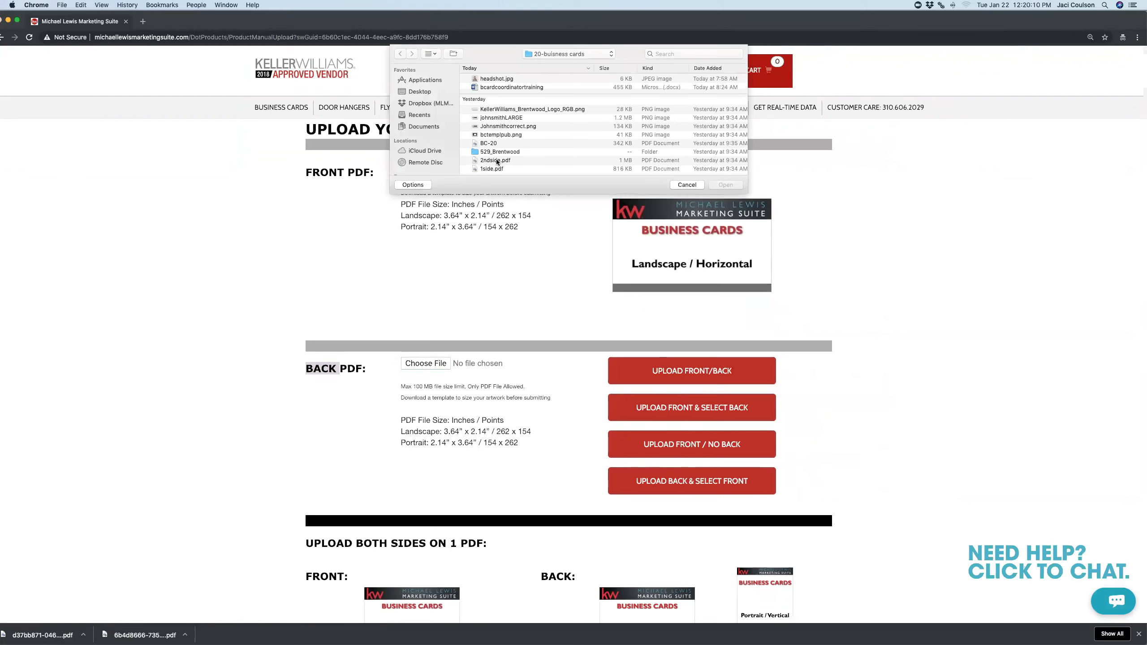
{"action": "double_click", "coordinate": [497, 161]}
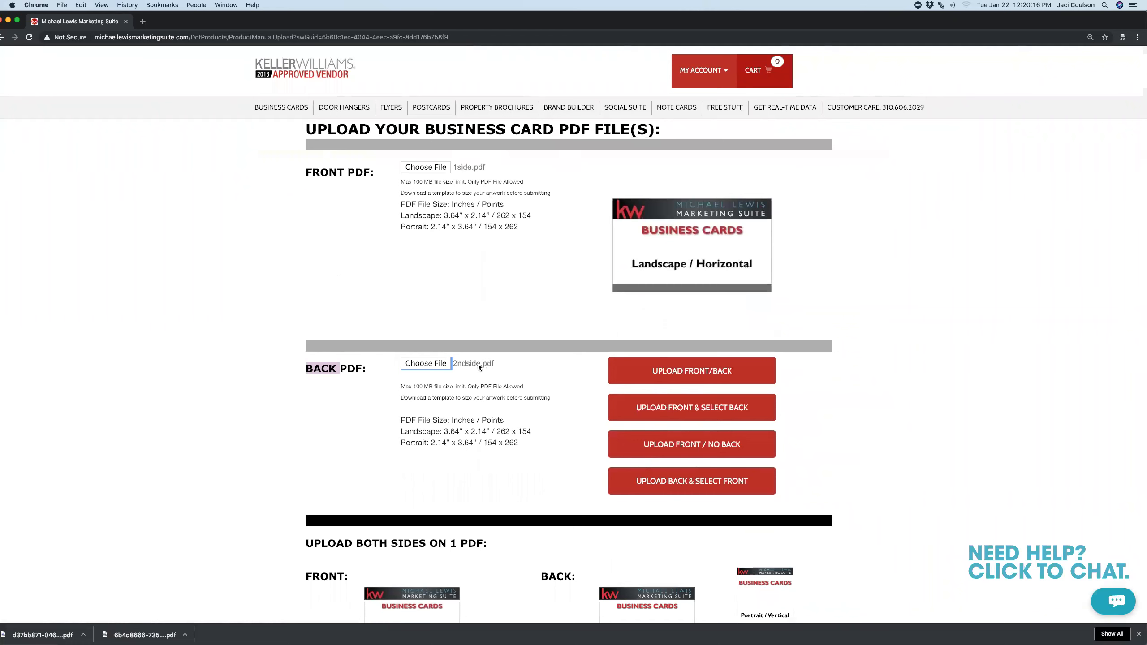
{"action": "left_click", "coordinate": [704, 374]}
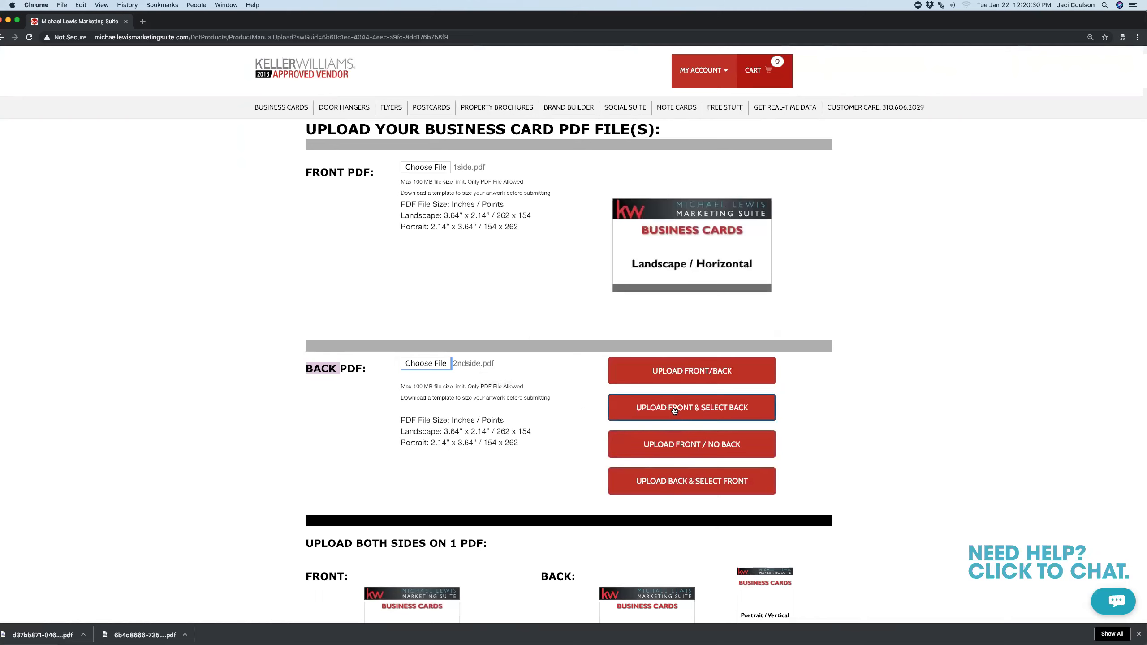
{"action": "left_click", "coordinate": [691, 371]}
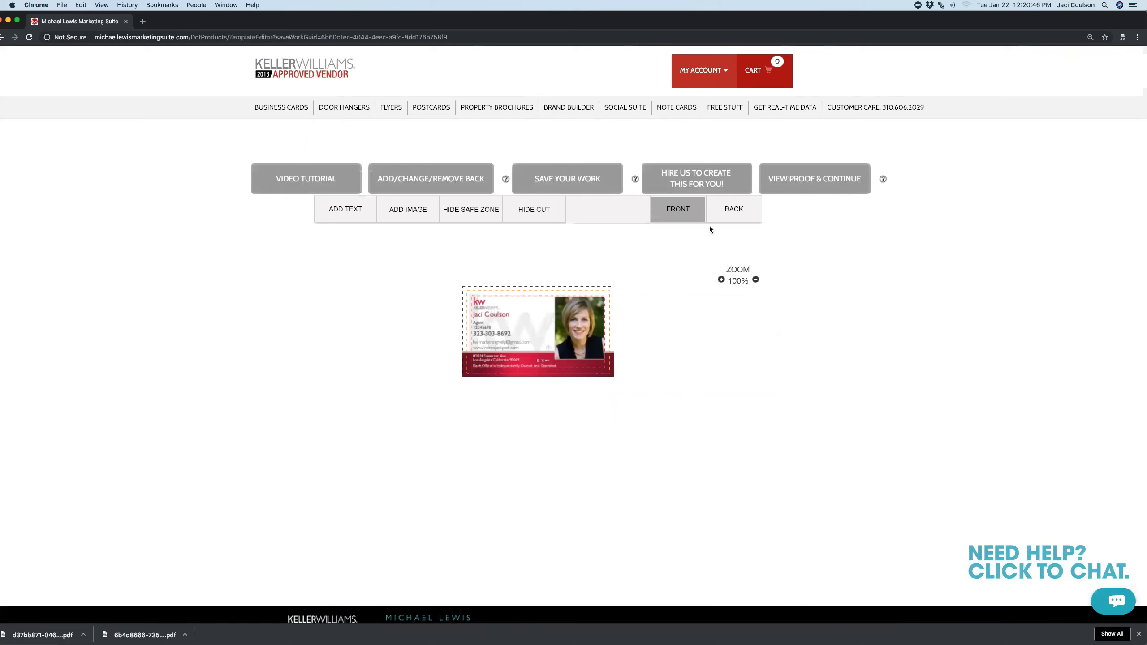
Compare the uploaded card's front and back at 150%, then build the two-sided proof
{"action": "left_click", "coordinate": [734, 217]}
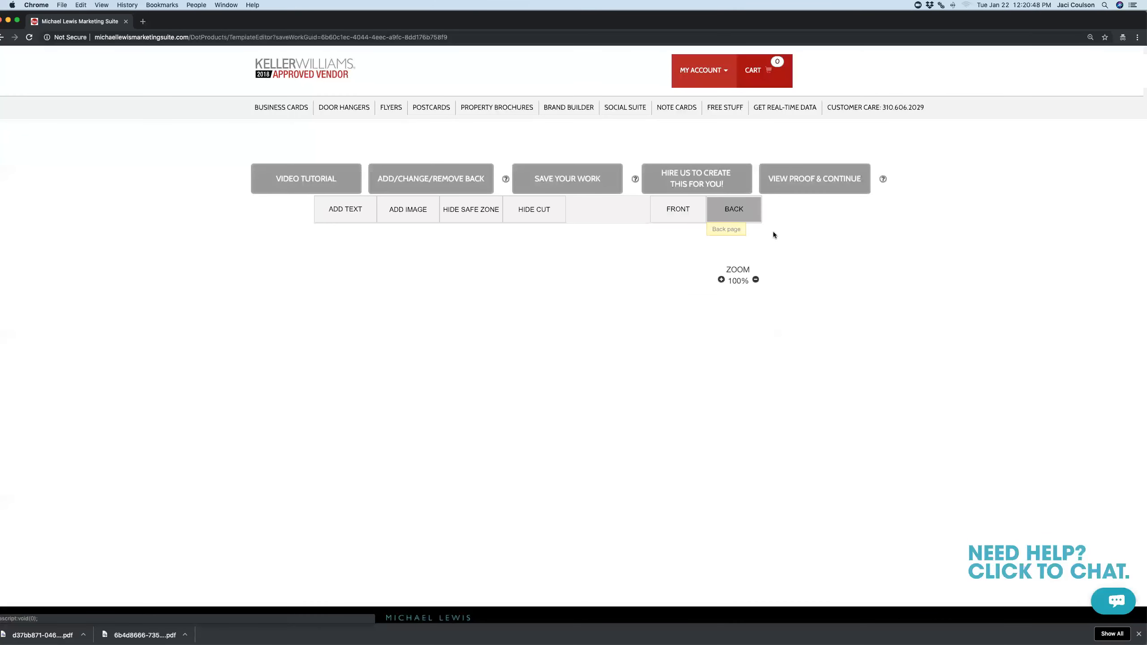
{"action": "left_click", "coordinate": [721, 280]}
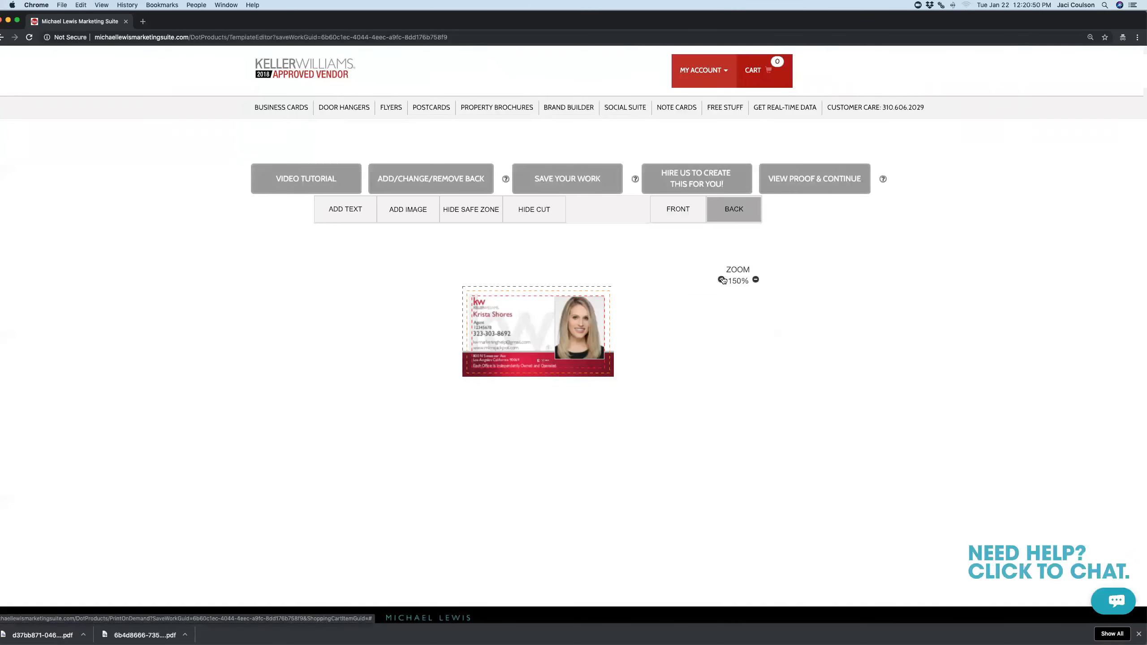
{"action": "left_click", "coordinate": [686, 213]}
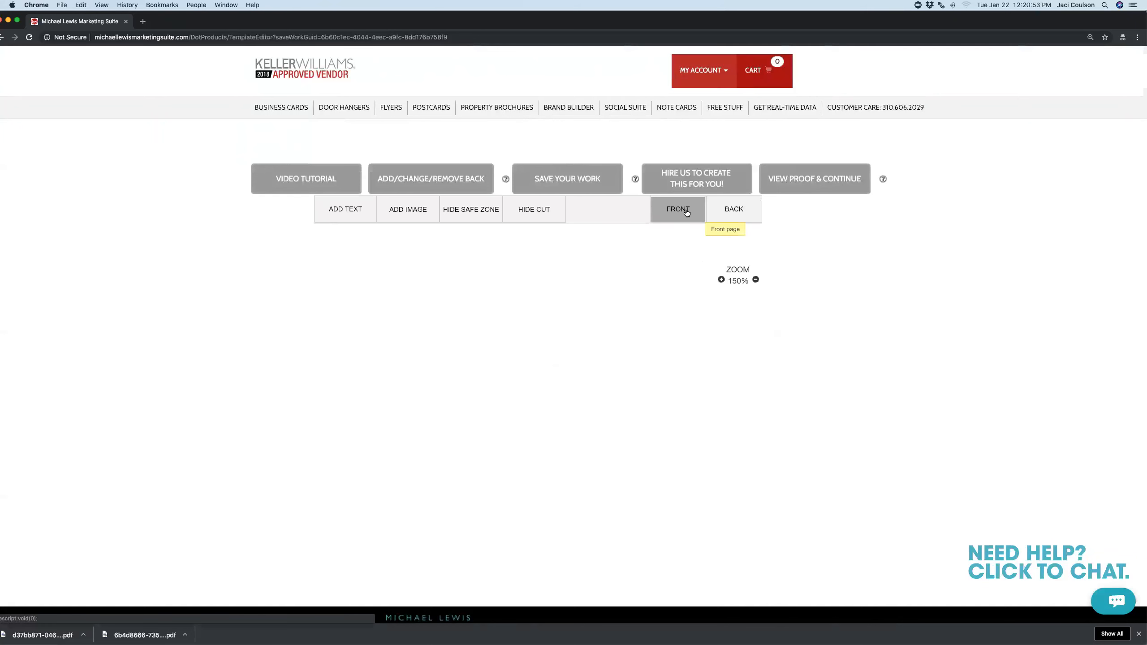
{"action": "left_click", "coordinate": [741, 208]}
{"action": "left_click", "coordinate": [683, 211]}
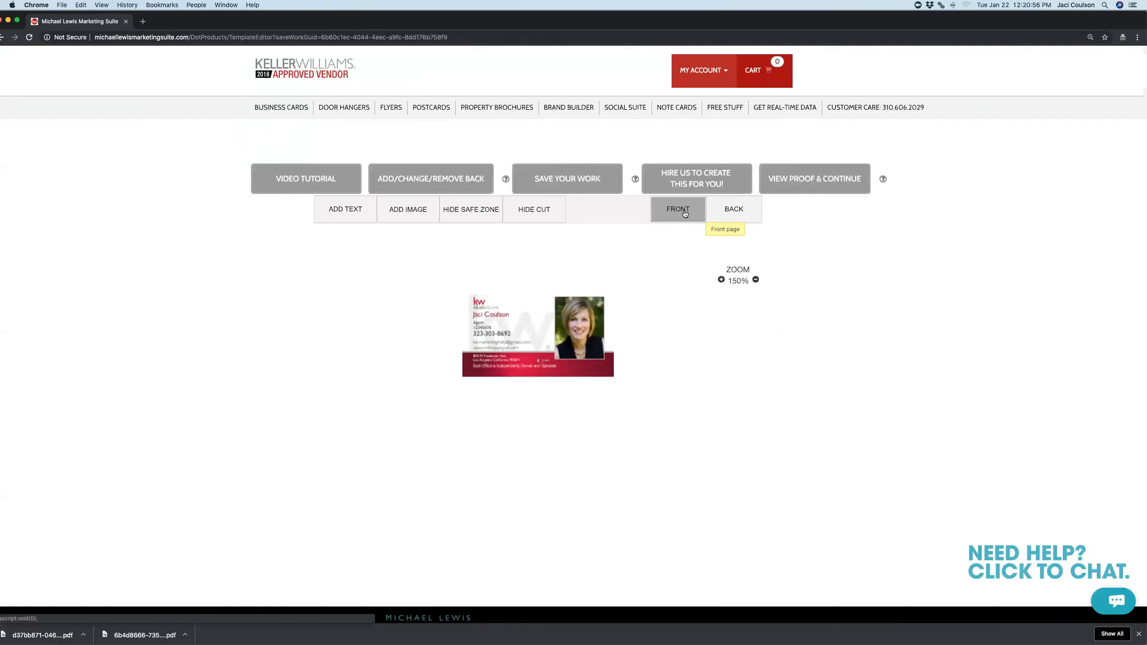
{"action": "left_click", "coordinate": [727, 211]}
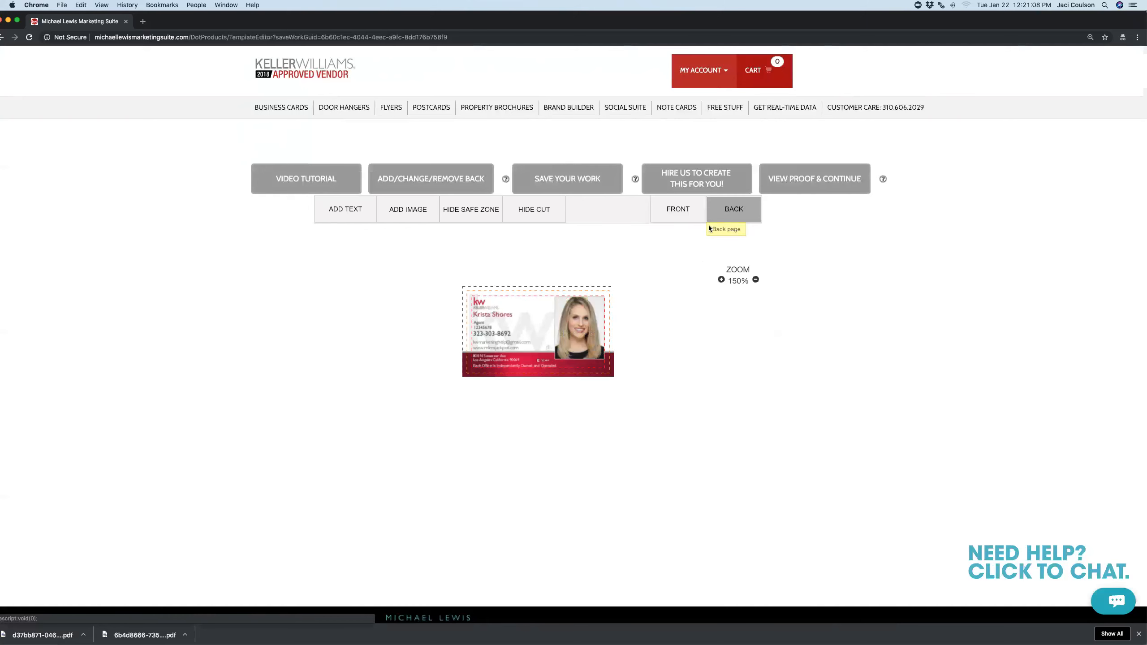
{"action": "scroll", "coordinate": [401, 376], "scroll_direction": "down", "scroll_amount": 1}
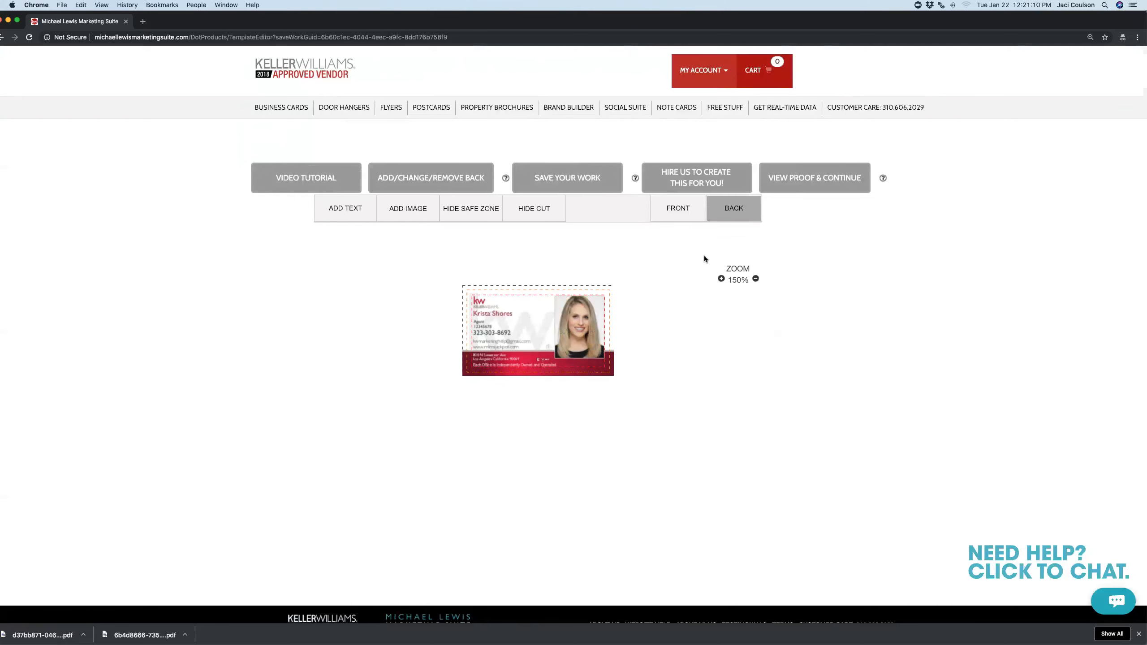
{"action": "left_click", "coordinate": [680, 215]}
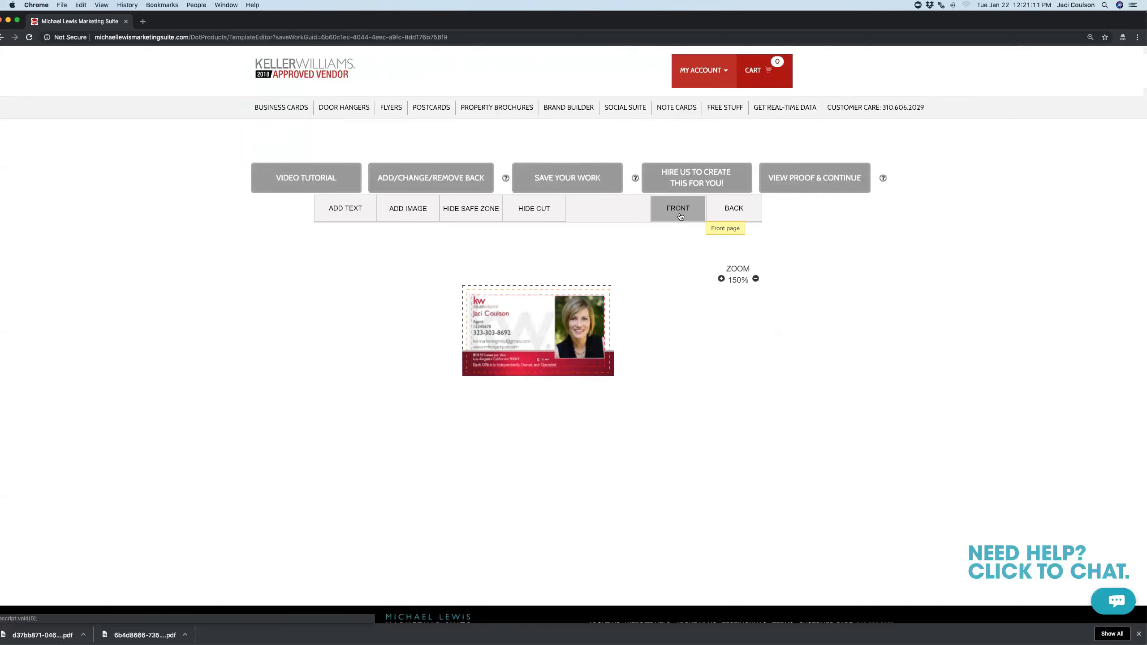
{"action": "left_click", "coordinate": [743, 211]}
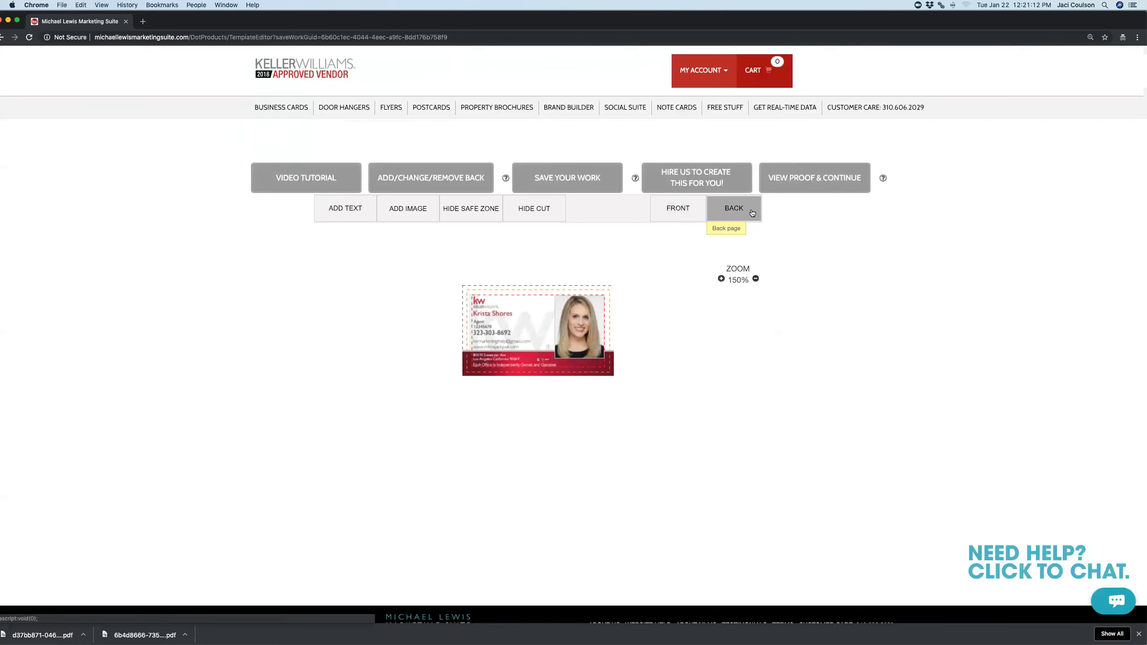
{"action": "left_click", "coordinate": [827, 183]}
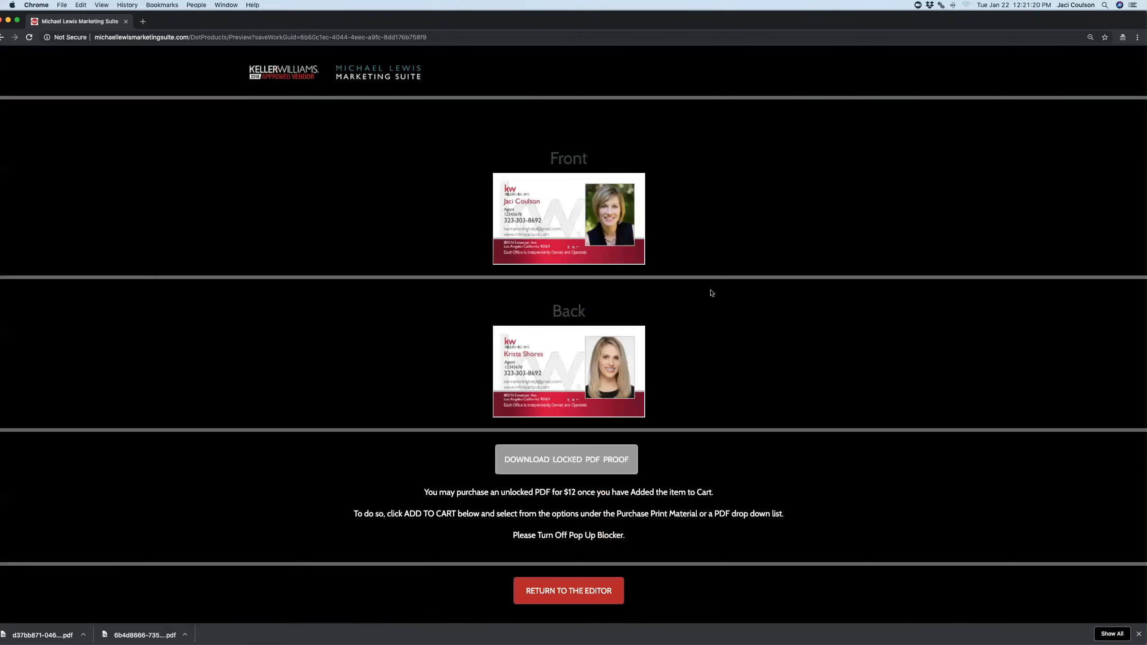
Scroll through the two-sided card proof, then return to the Keller Williams home page
{"action": "scroll", "coordinate": [712, 294], "scroll_direction": "down", "scroll_amount": 3}
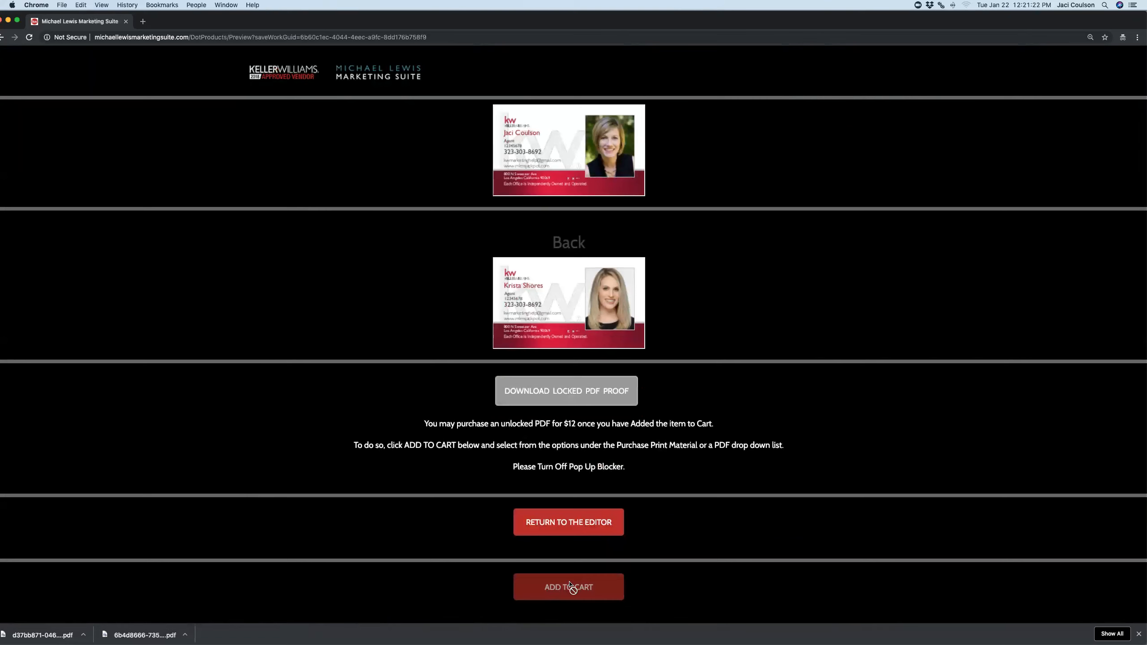
{"action": "scroll", "coordinate": [691, 505], "scroll_direction": "up", "scroll_amount": 1}
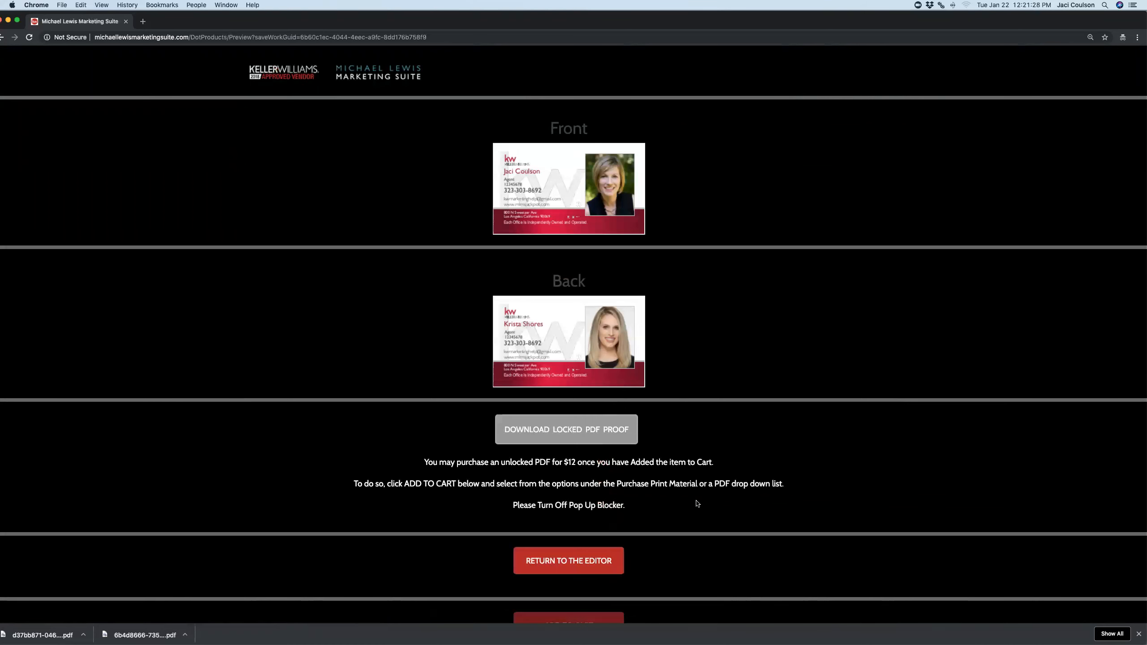
{"action": "left_click", "coordinate": [286, 78]}
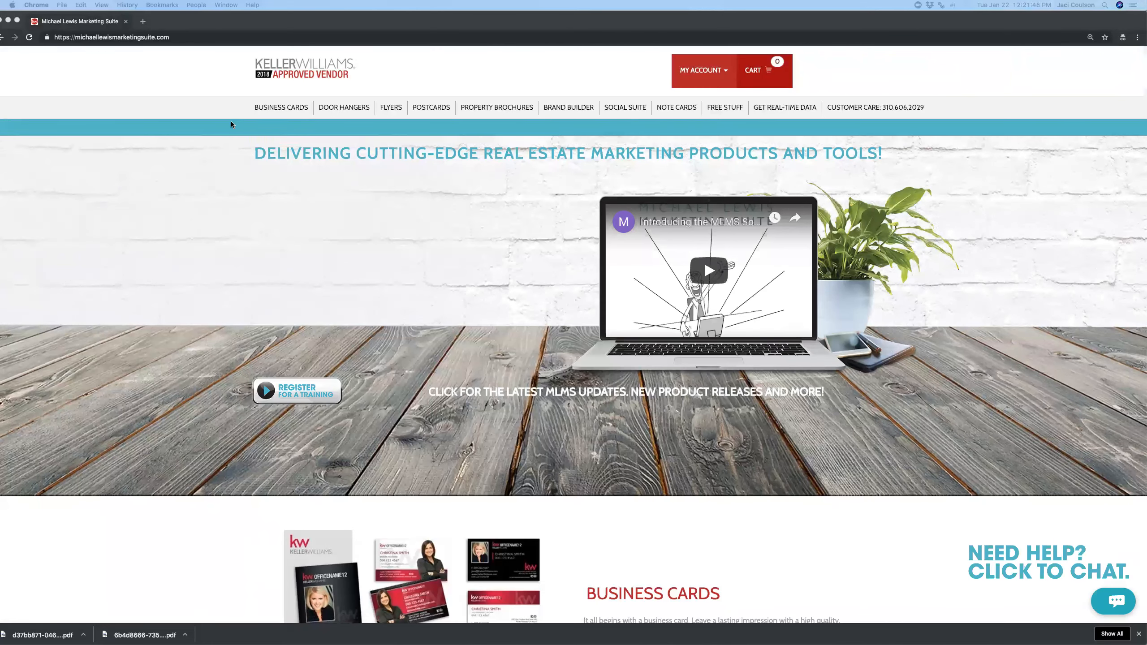
Show the Landscape and Portrait options under Business Cards' Upload My Own Design
{"action": "left_click", "coordinate": [296, 110]}
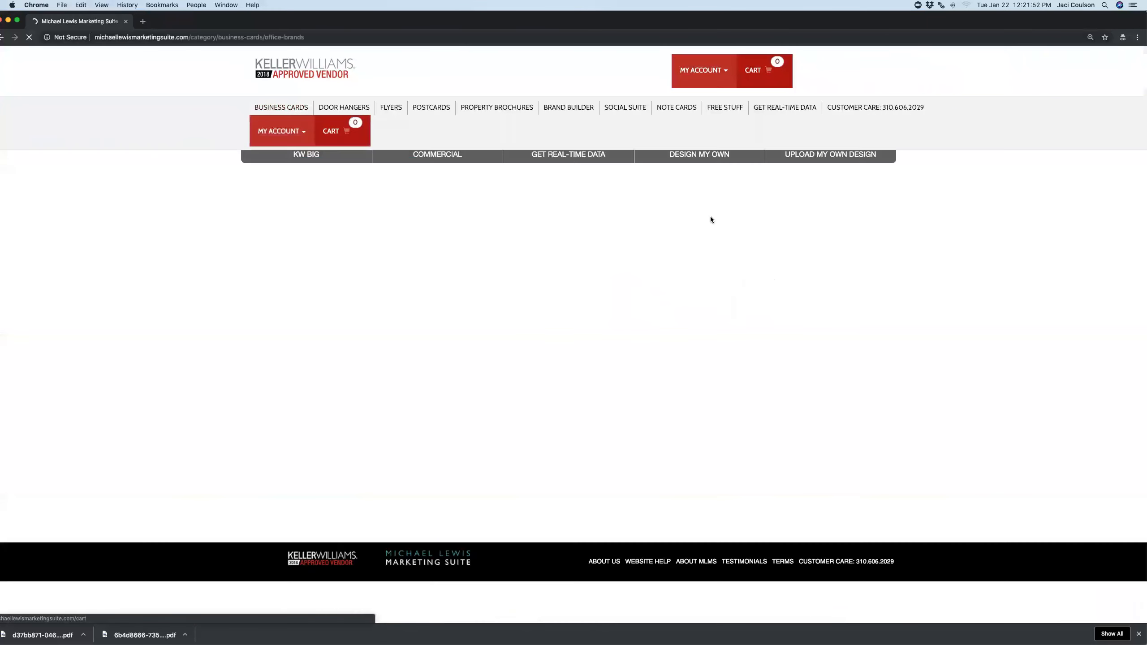
{"action": "left_click", "coordinate": [844, 156]}
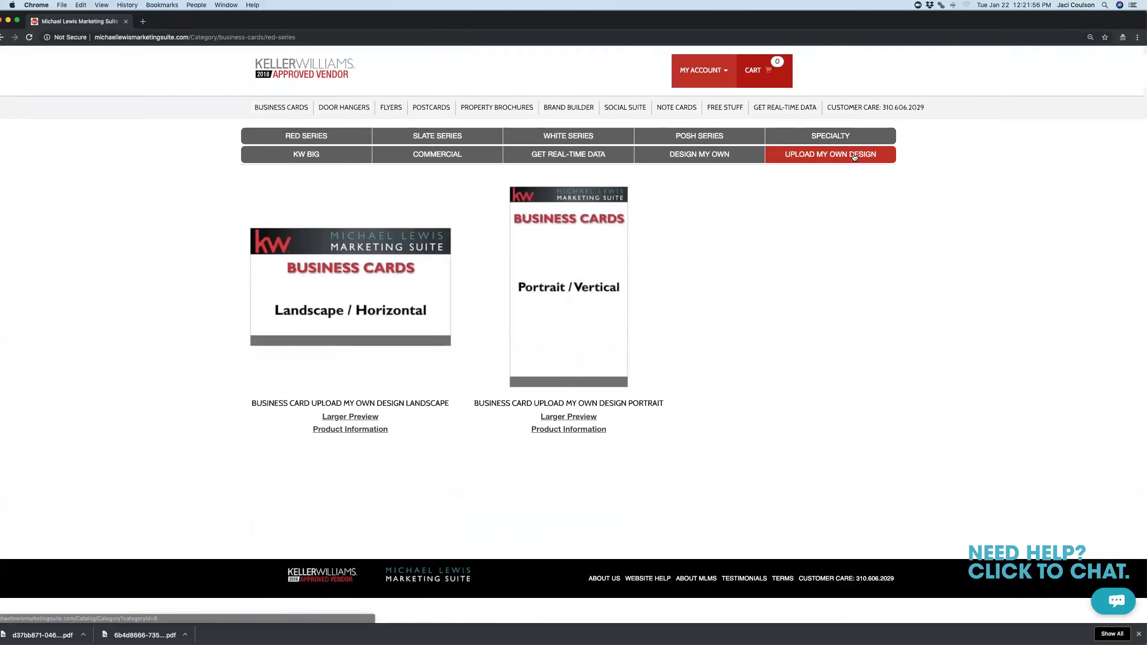
Open the Landscape / Horizontal business card upload page with empty Front and Back PDF fields
{"action": "left_click", "coordinate": [374, 274]}
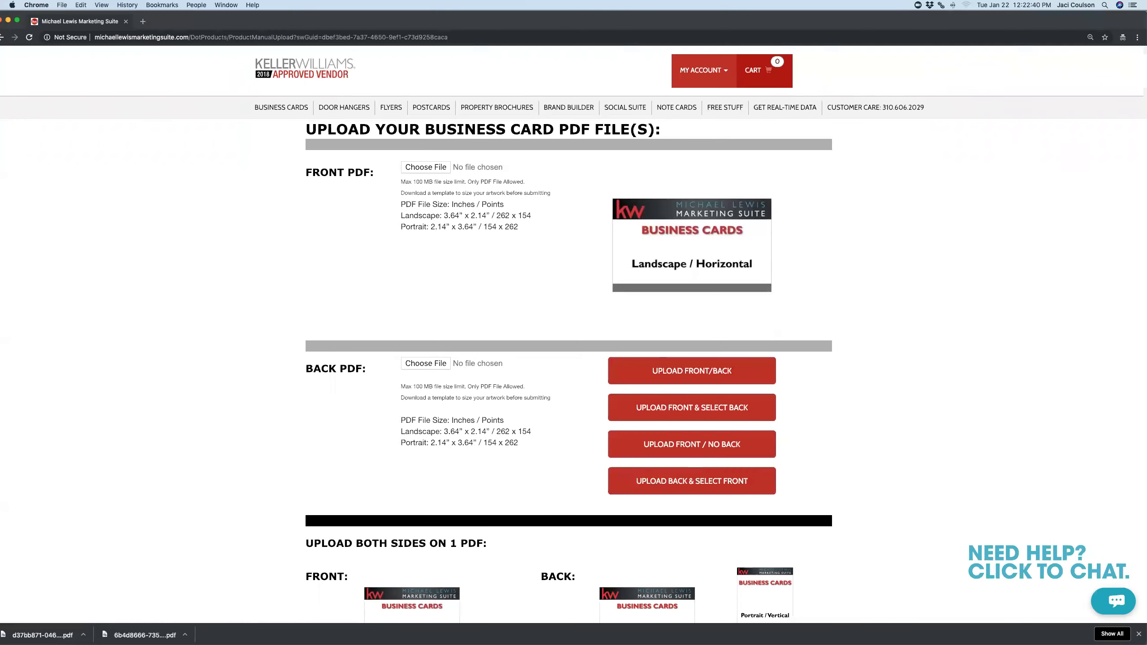
Expand 3. Sizes/Templates and then Business Cards to reveal the .ai, .psd and .pub template downloads
{"action": "scroll", "coordinate": [233, 393], "scroll_direction": "down", "scroll_amount": 10}
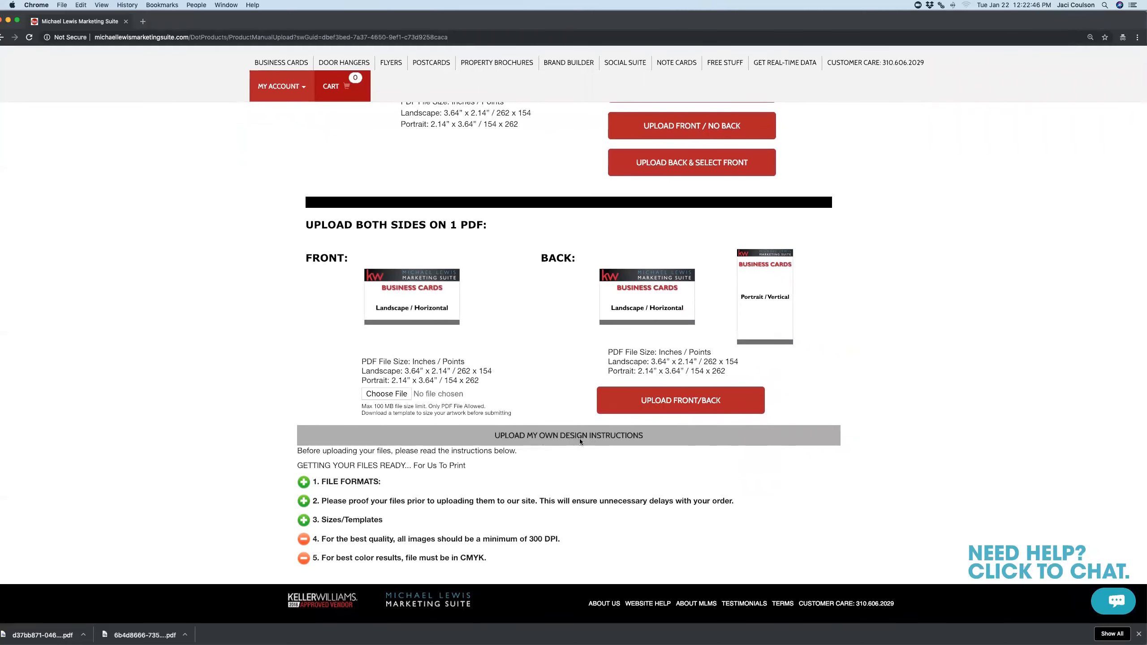
{"action": "left_click", "coordinate": [304, 521]}
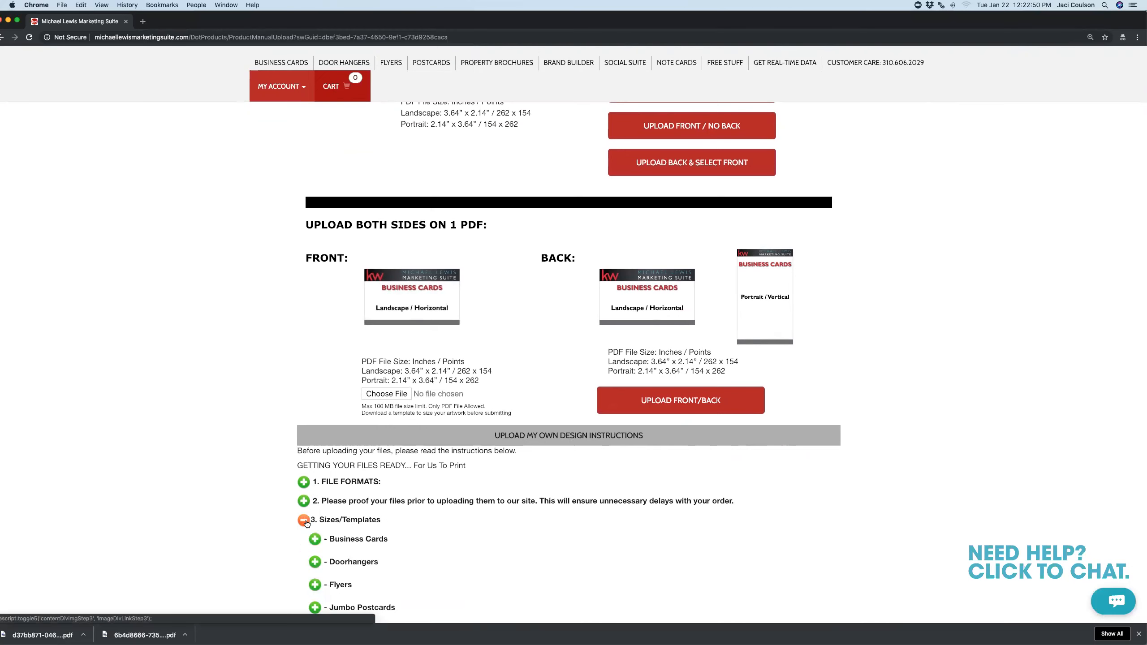
{"action": "scroll", "coordinate": [460, 476], "scroll_direction": "down", "scroll_amount": 4}
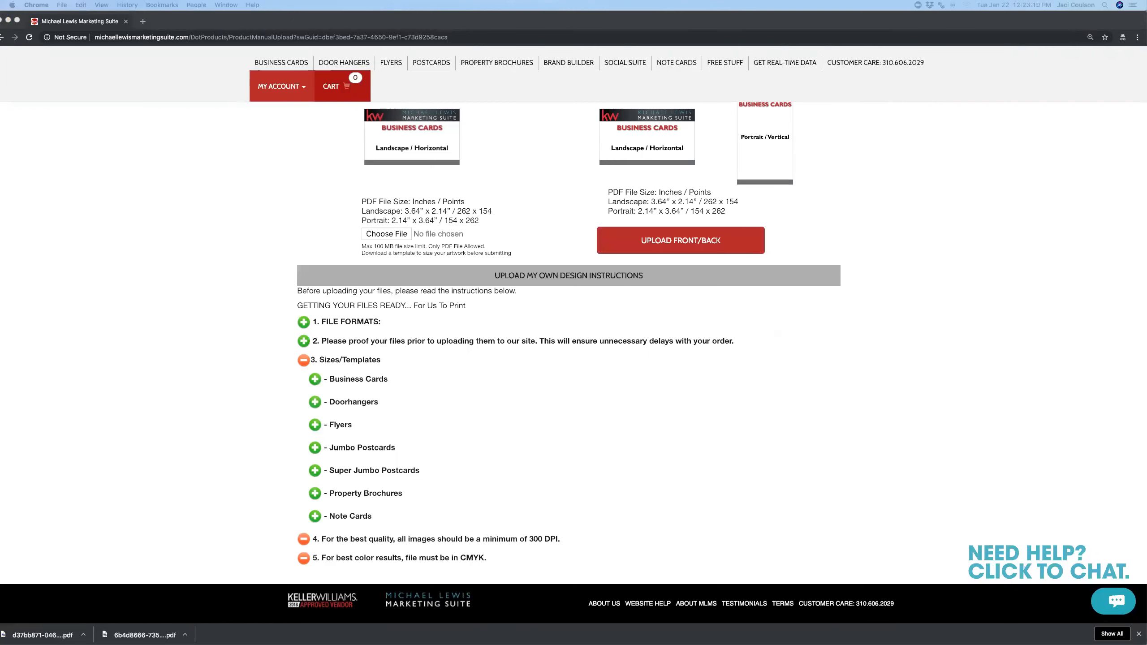
{"action": "left_click", "coordinate": [315, 380]}
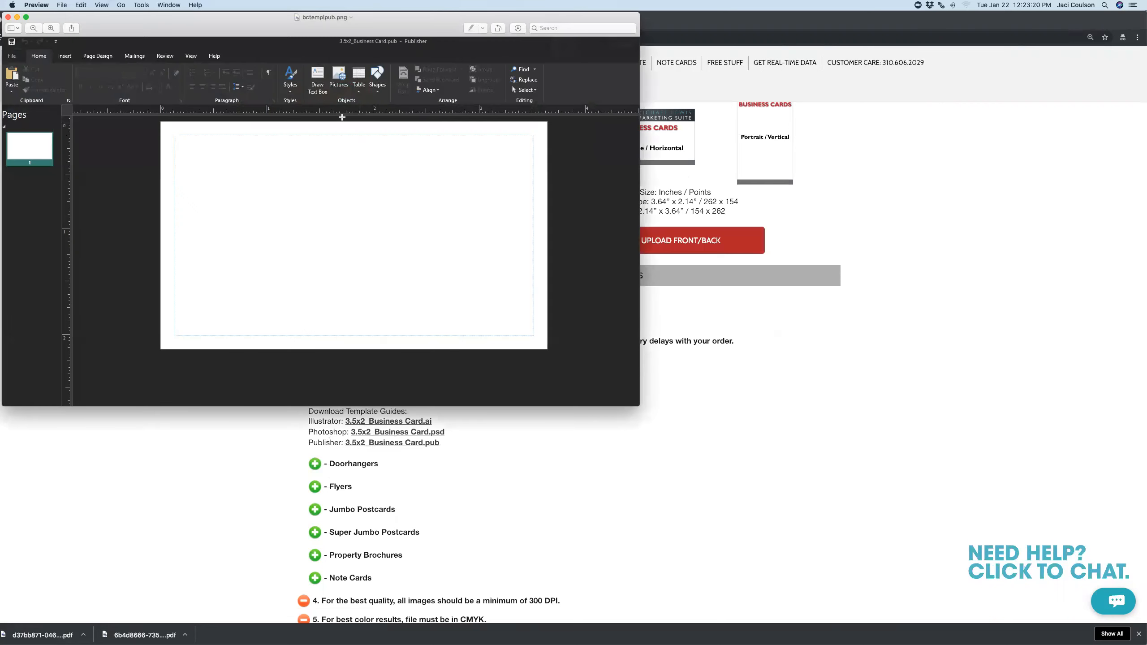
Move the bctemplpub.png Preview window to the centre and minimize it, returning to the instructions
{"action": "left_click_drag", "start_coordinate": [342, 34], "coordinate": [543, 150]}
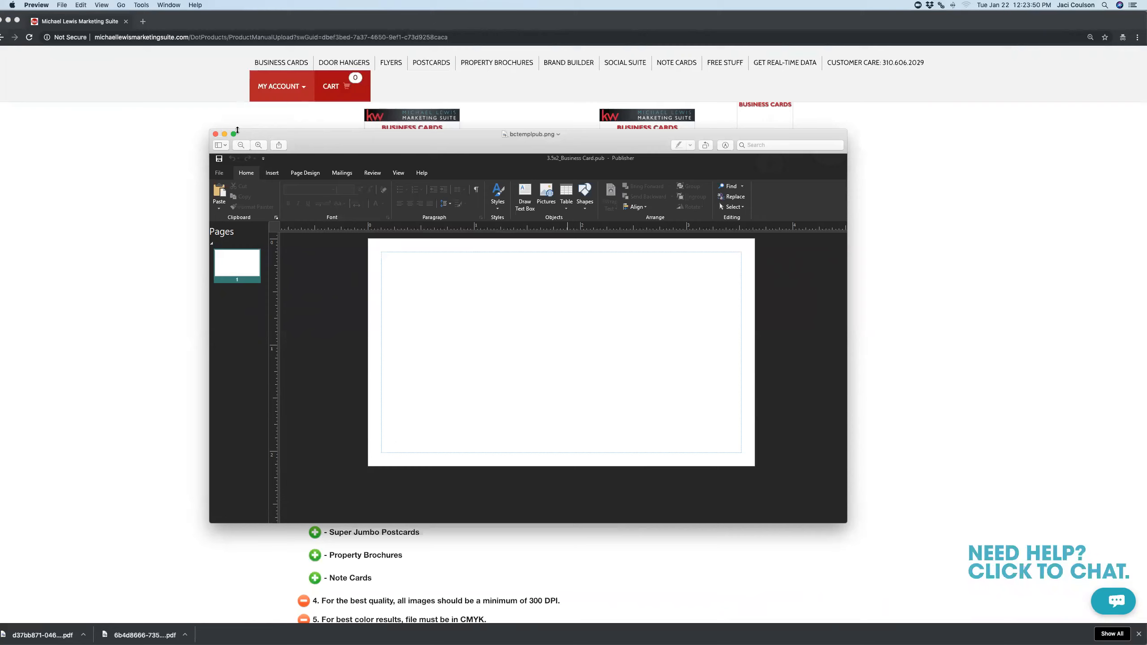
{"action": "left_click", "coordinate": [224, 134]}
{"action": "scroll", "coordinate": [332, 420], "scroll_direction": "down", "scroll_amount": 2}
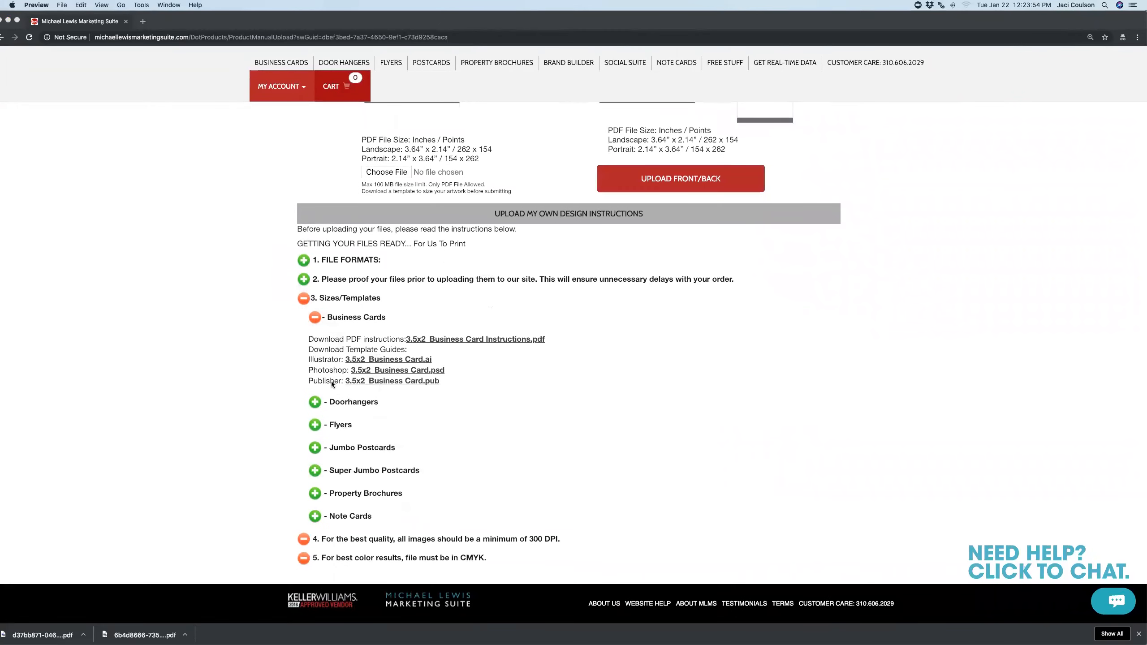
Scroll back to the top of the upload page and return to the site's home page via the Keller Williams logo
{"action": "left_click", "coordinate": [304, 299]}
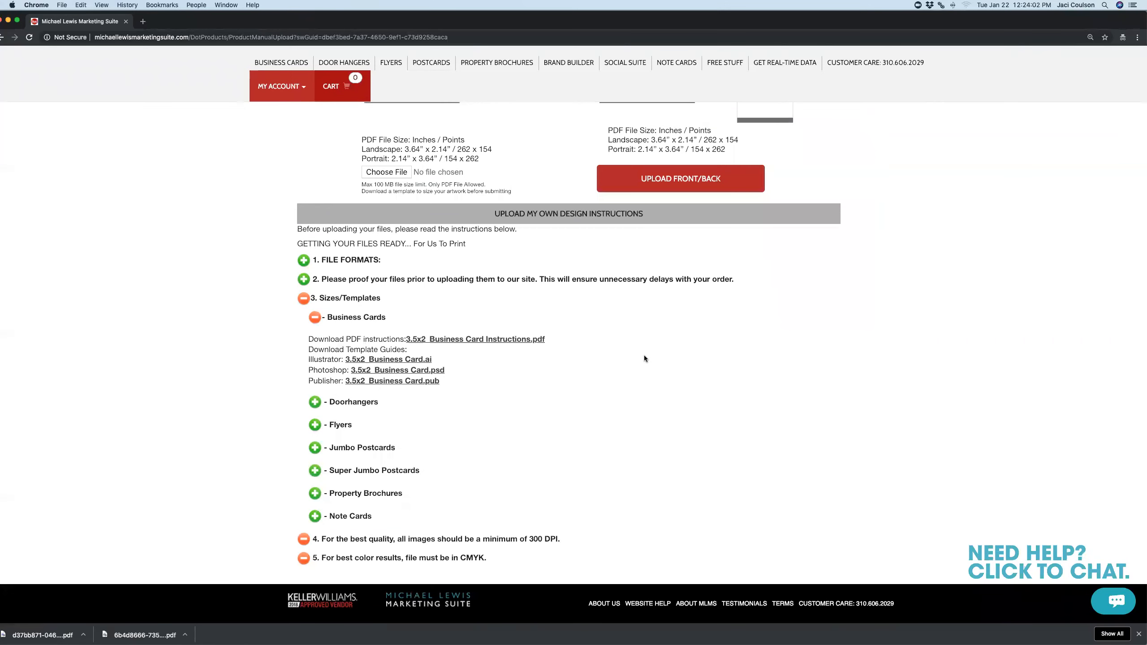
{"action": "scroll", "coordinate": [642, 328], "scroll_direction": "up", "scroll_amount": 10}
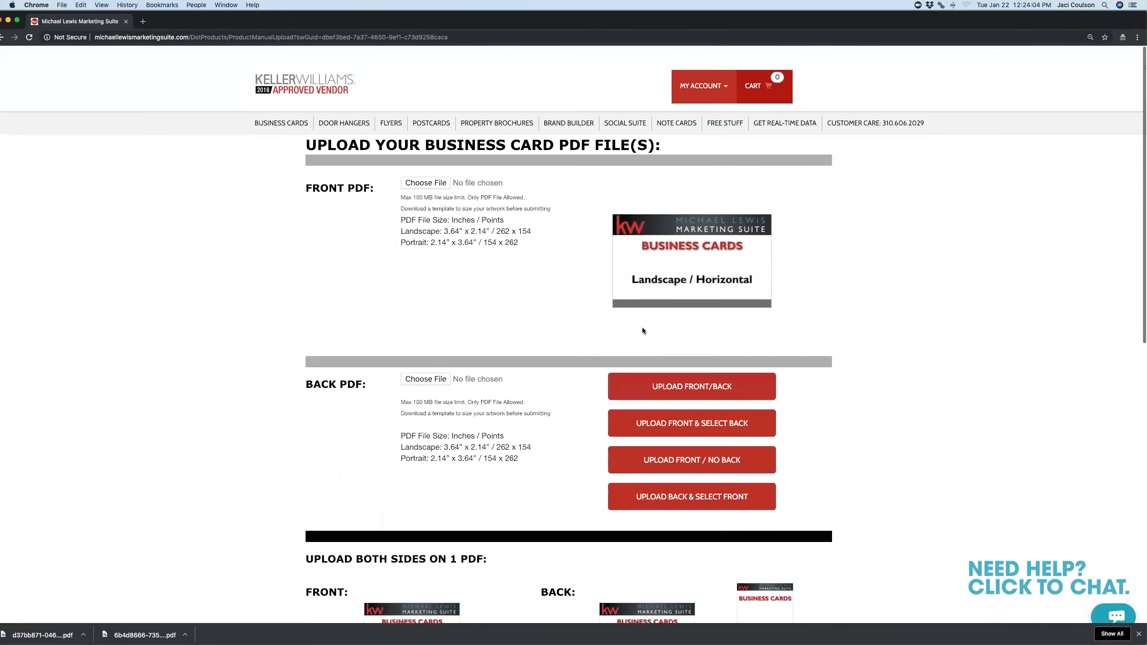
{"action": "key", "text": "super+Tab"}
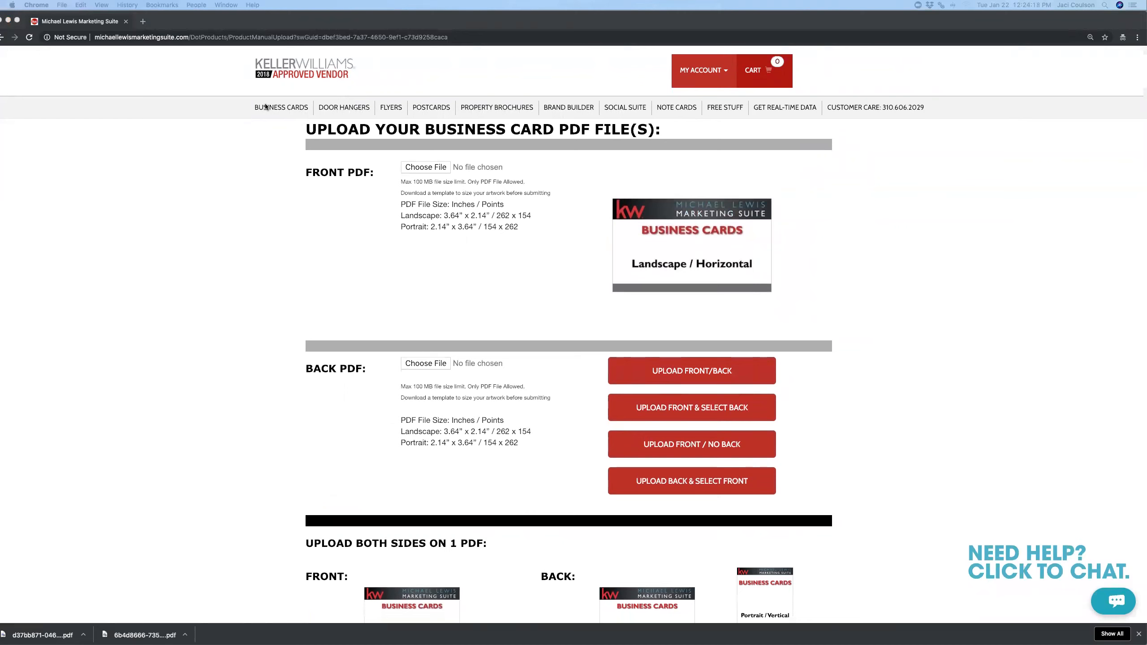
{"action": "left_click", "coordinate": [306, 70]}
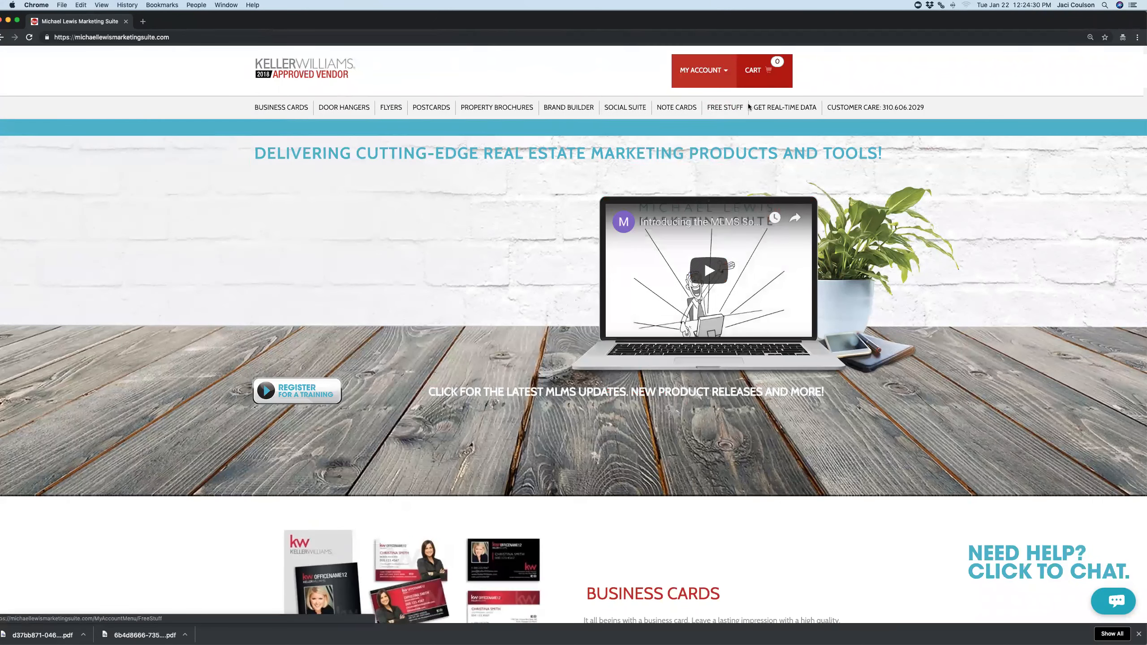
Download 'KW Number 1 Email Signature and Add-On (For Pages on Apple)' from Free Stuff and restore the Pages document
{"action": "left_click", "coordinate": [739, 111]}
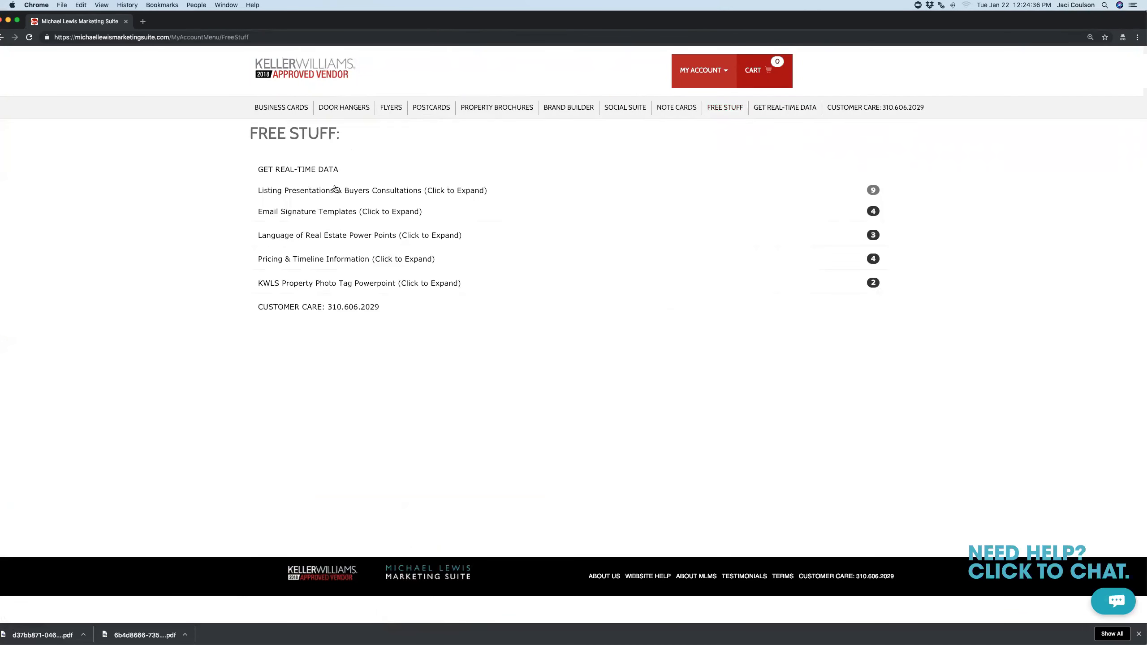
{"action": "left_click", "coordinate": [318, 212]}
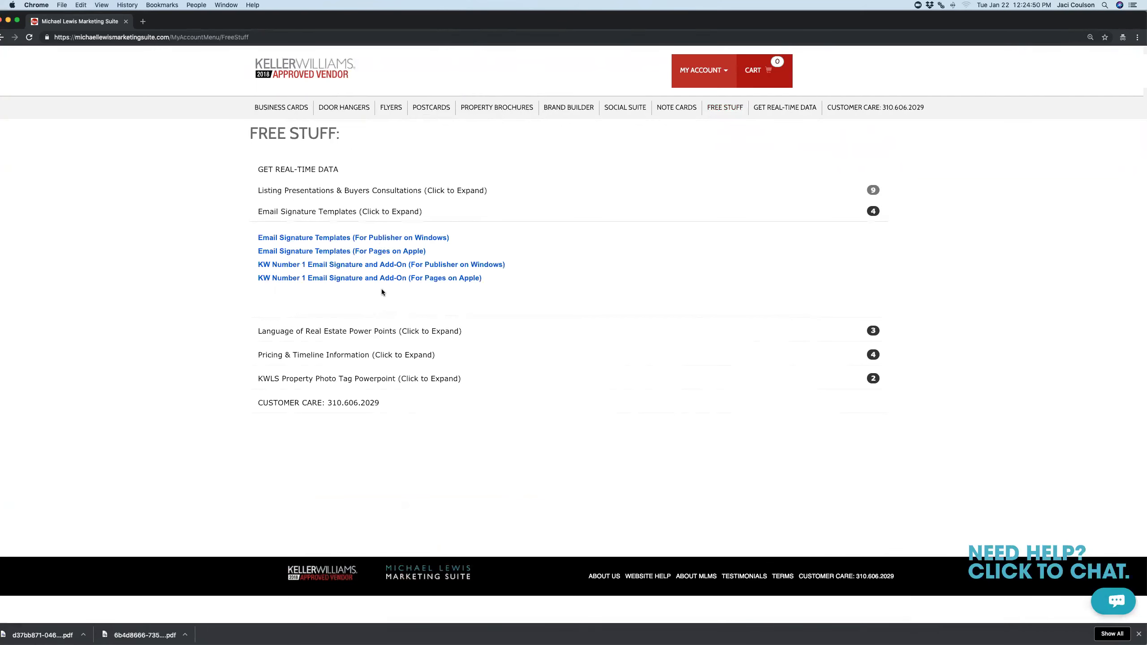
{"action": "left_click", "coordinate": [422, 277]}
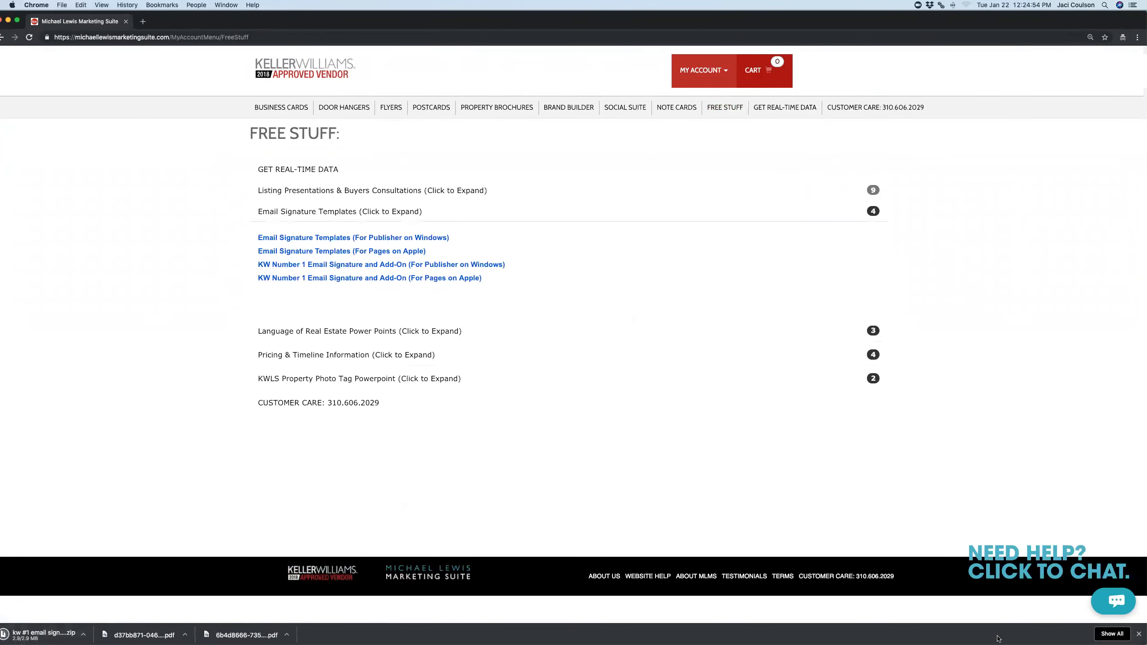
{"action": "left_click", "coordinate": [969, 626]}
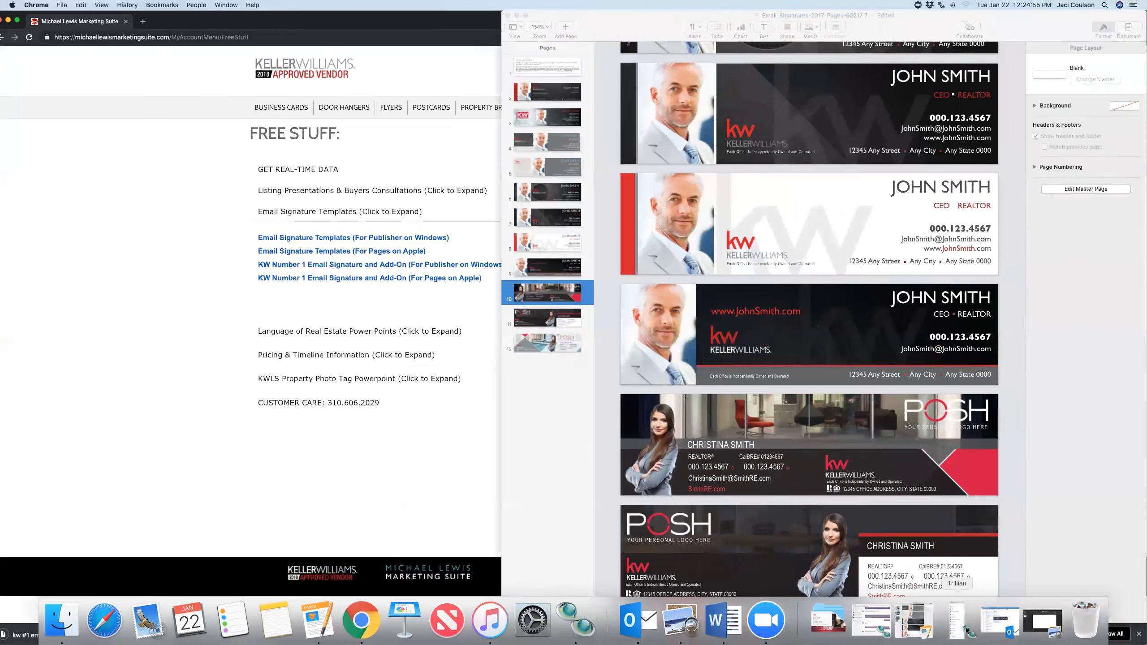
Move the Pages window over the browser and scroll from page 1 down to the page 10 template
{"action": "left_click_drag", "start_coordinate": [925, 25], "coordinate": [713, 24]}
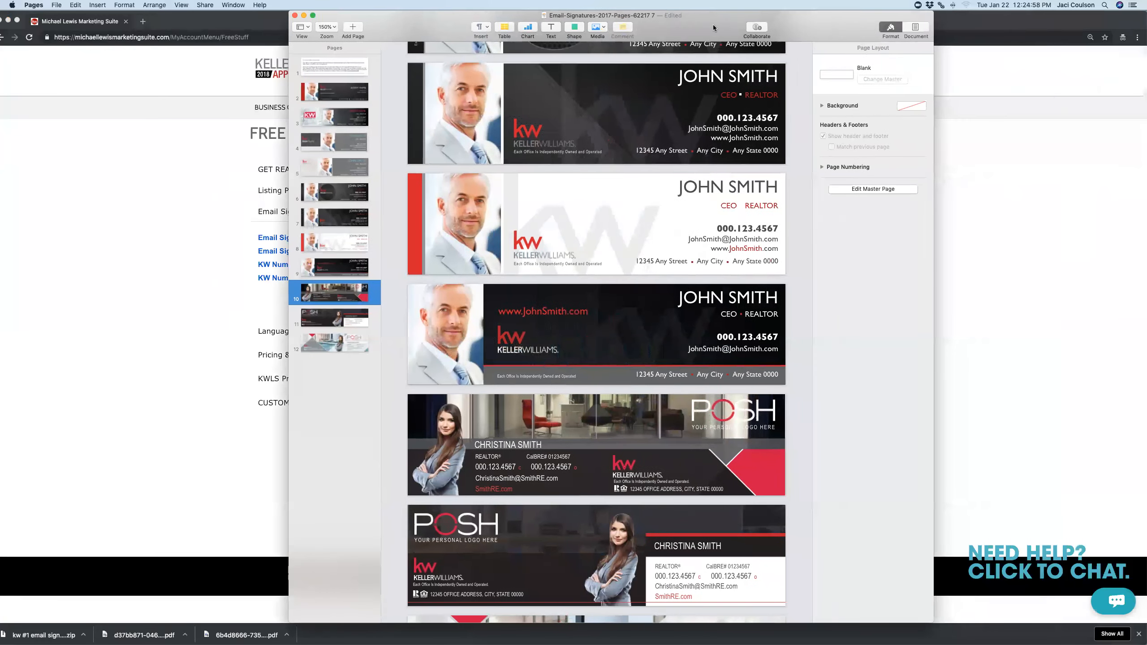
{"action": "scroll", "coordinate": [656, 330], "scroll_direction": "up", "scroll_amount": 20}
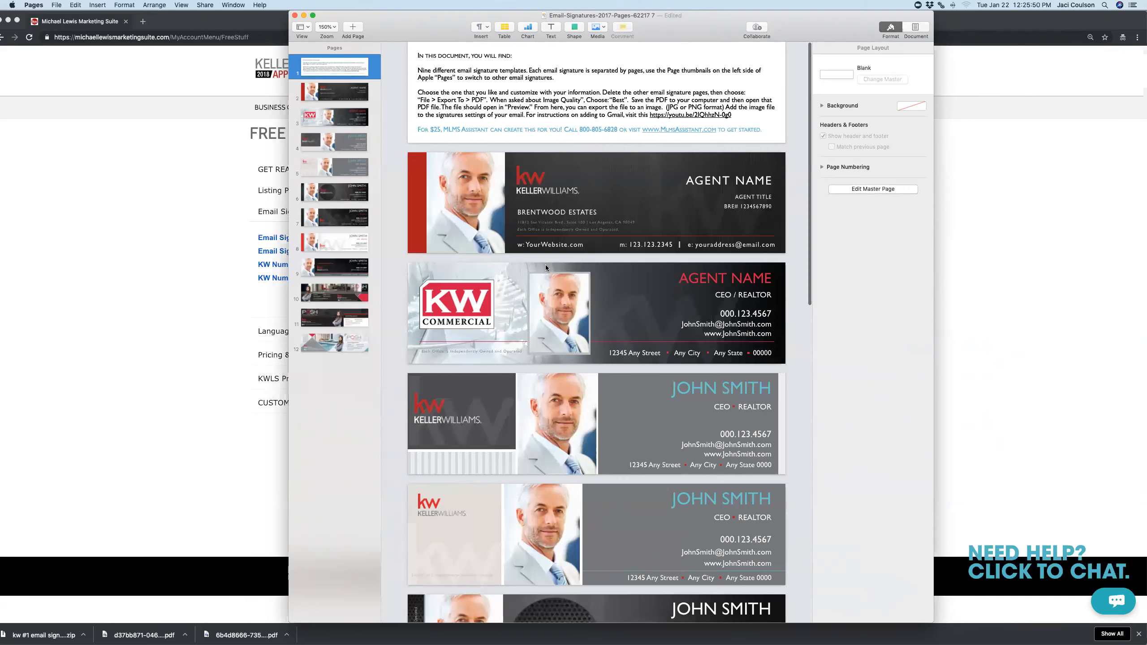
{"action": "scroll", "coordinate": [544, 265], "scroll_direction": "down", "scroll_amount": 5}
{"action": "scroll", "coordinate": [546, 267], "scroll_direction": "down", "scroll_amount": 4}
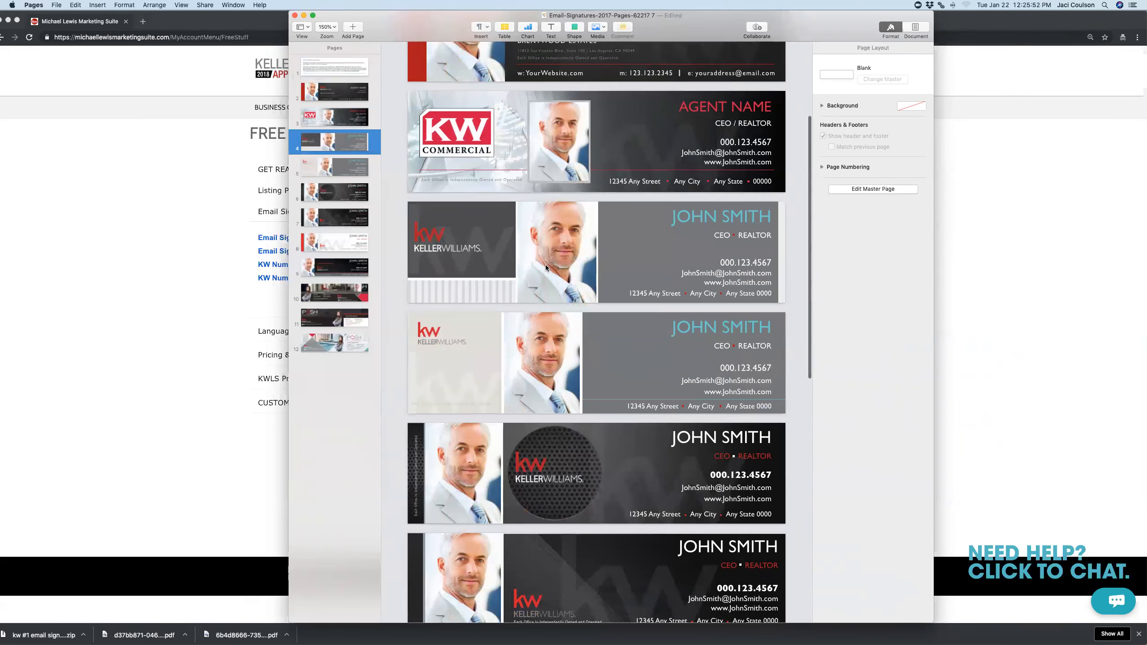
{"action": "scroll", "coordinate": [546, 268], "scroll_direction": "down", "scroll_amount": 5}
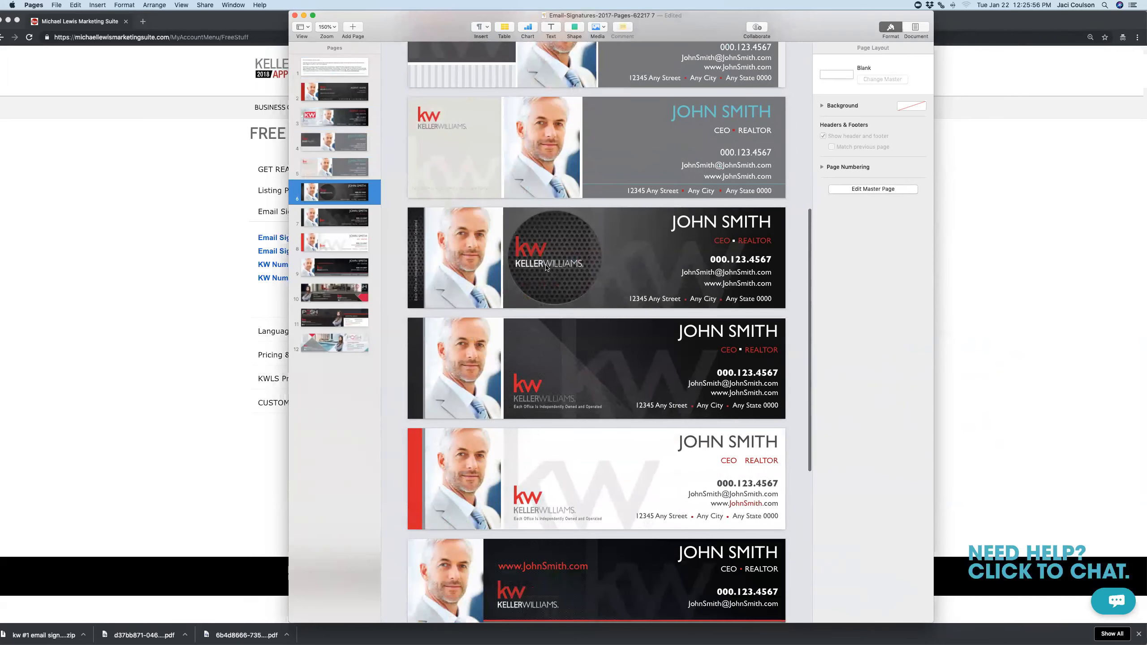
{"action": "scroll", "coordinate": [545, 268], "scroll_direction": "down", "scroll_amount": 10}
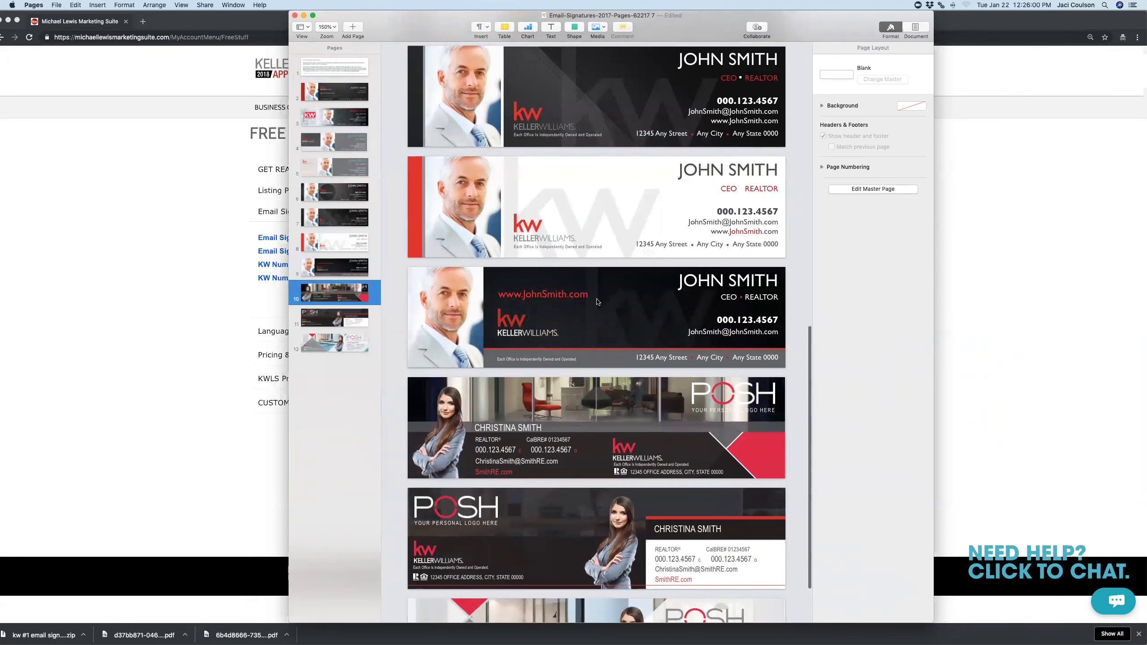
{"action": "left_click", "coordinate": [589, 296]}
{"action": "double_click", "coordinate": [589, 295]}
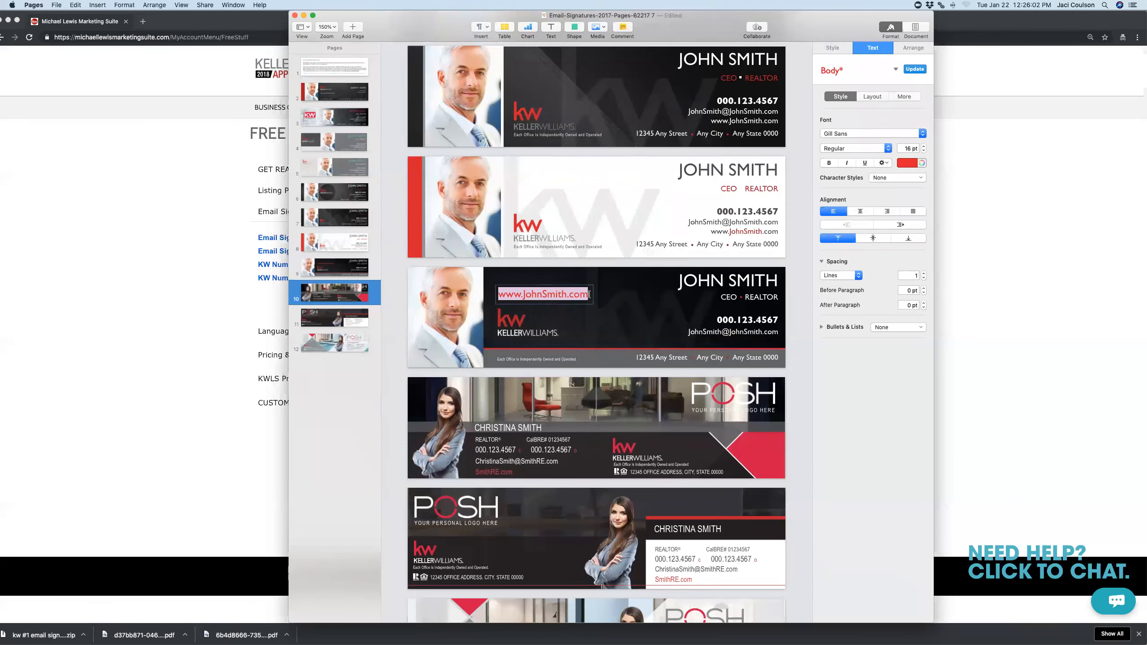
{"action": "type", "text": "www.kw.com"}
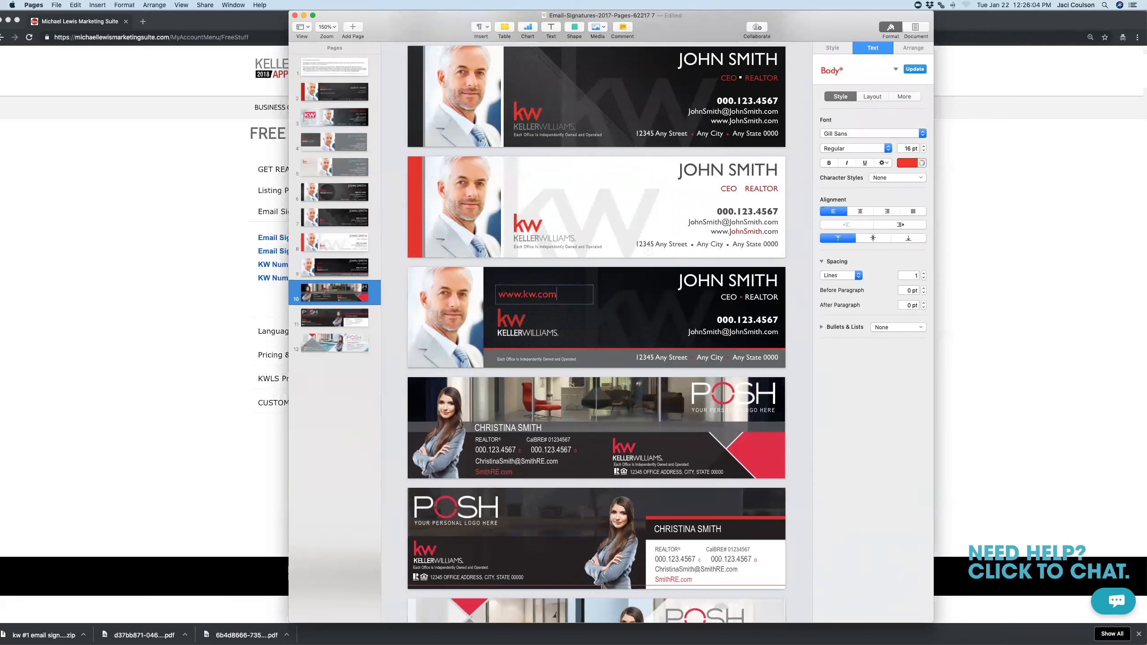
{"action": "triple_click", "coordinate": [706, 280]}
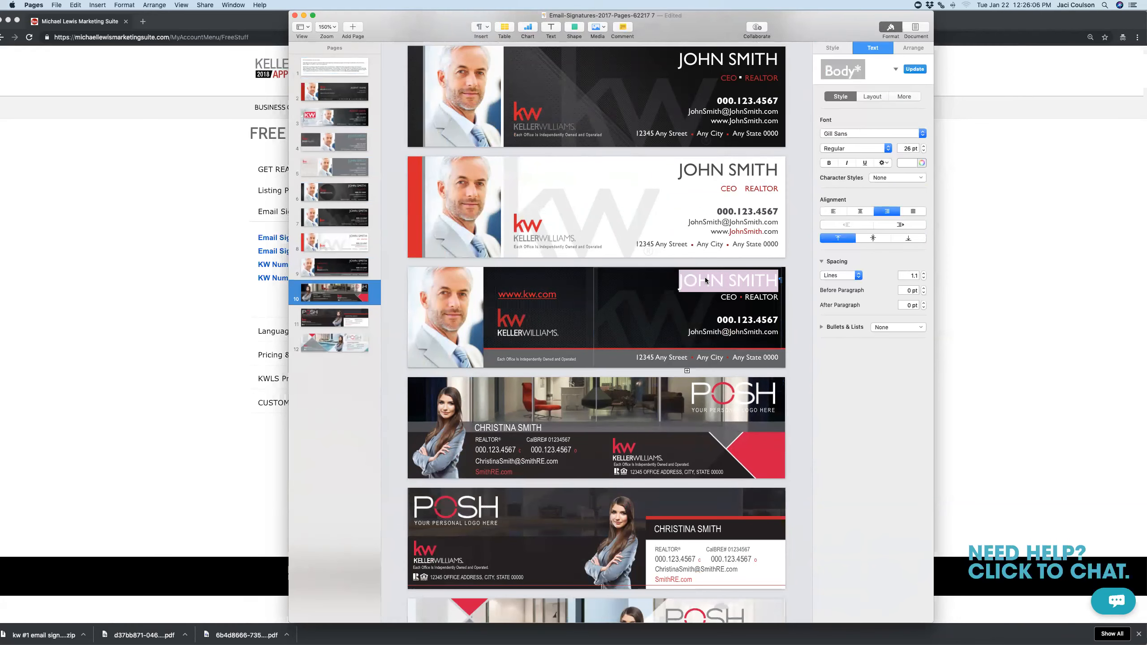
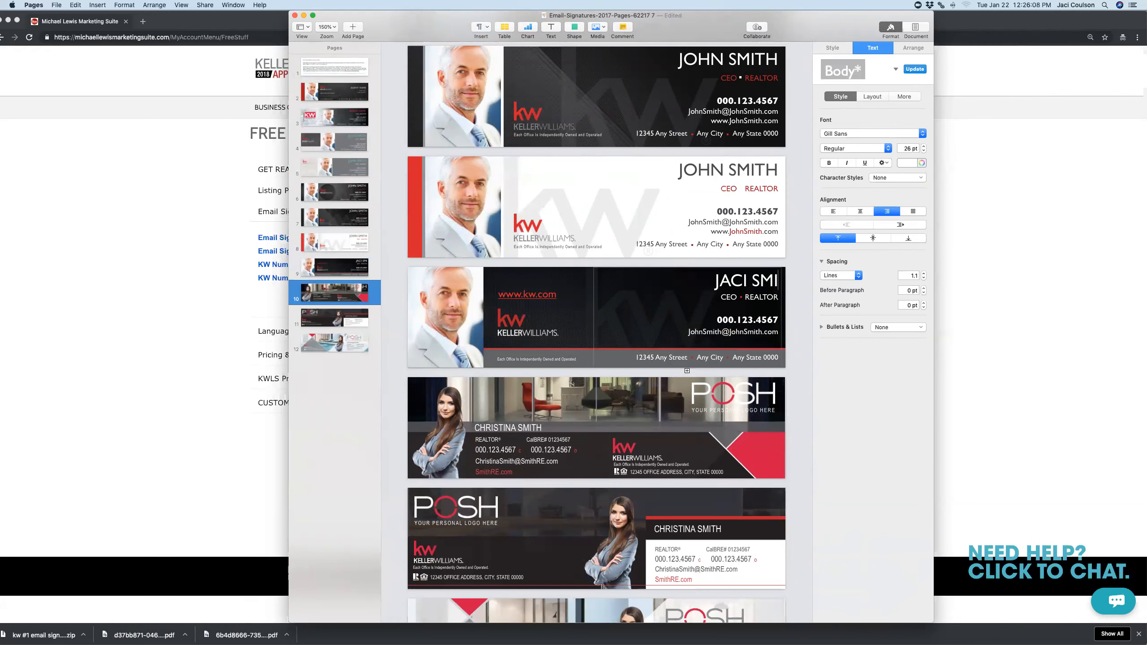
Change the title CEO/REALTOR to AGENT and nudge the red bullet next to it
{"action": "left_click", "coordinate": [736, 301]}
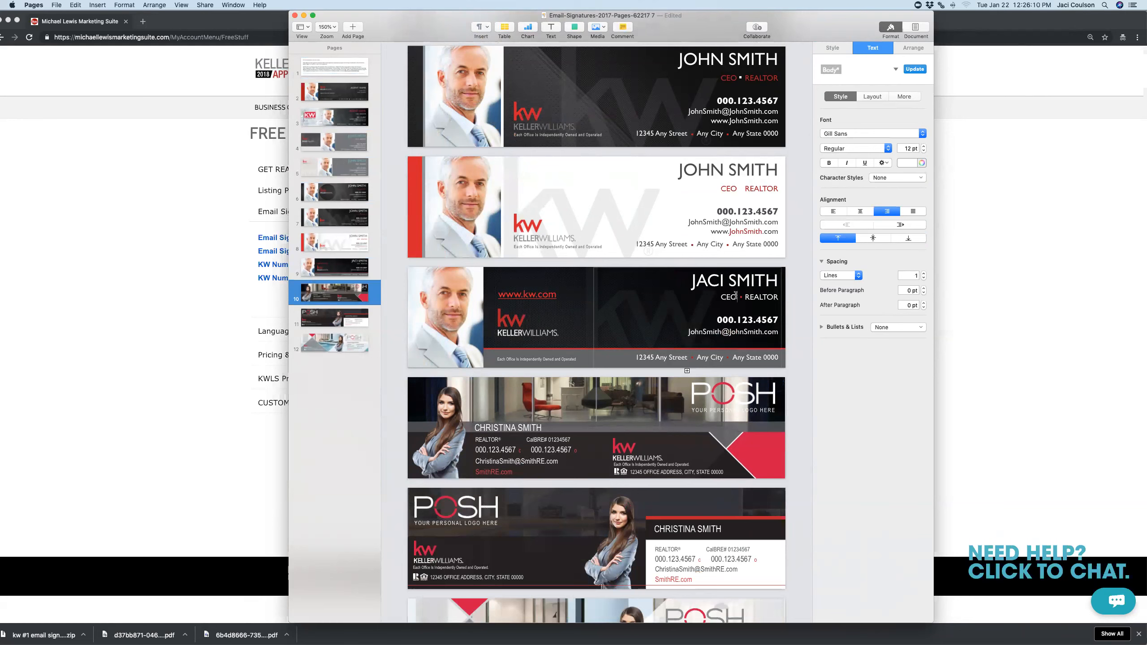
{"action": "key", "text": "BackSpace"}
{"action": "key", "text": "BackSpace"}
{"action": "key", "text": "BackSpace"}
{"action": "left_click_drag", "start_coordinate": [778, 297], "coordinate": [747, 296]}
{"action": "type", "text": "AGENT"}
{"action": "left_click", "coordinate": [742, 298]}
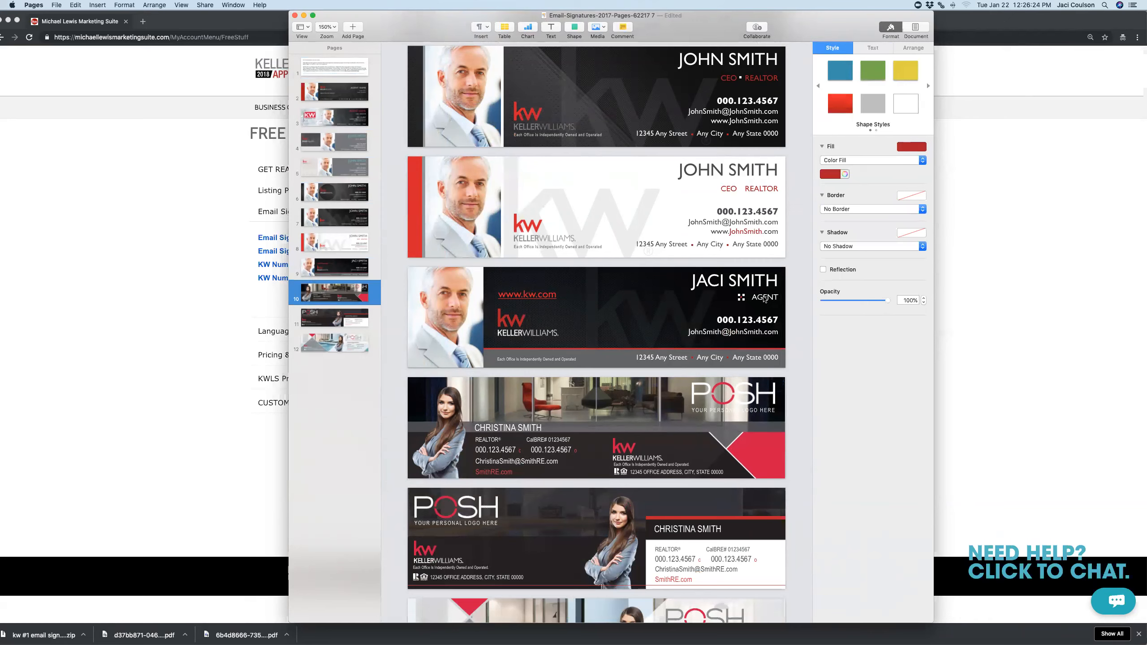
{"action": "key", "text": "Right"}
{"action": "key", "text": "Right"}
{"action": "key", "text": "Right"}
{"action": "key", "text": "Right"}
Replace the sample phone number 000.123.4567 with the agent's phone number
{"action": "left_click", "coordinate": [753, 320]}
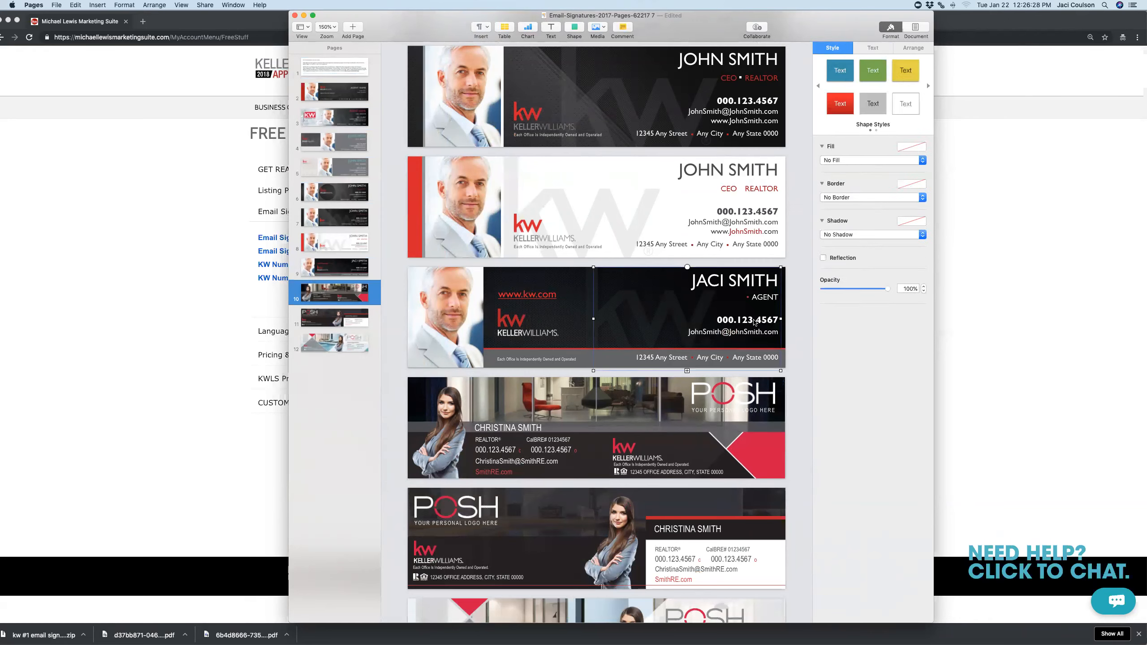
{"action": "triple_click", "coordinate": [754, 320]}
{"action": "left_click", "coordinate": [754, 320]}
{"action": "triple_click", "coordinate": [754, 319]}
{"action": "left_click", "coordinate": [754, 320]}
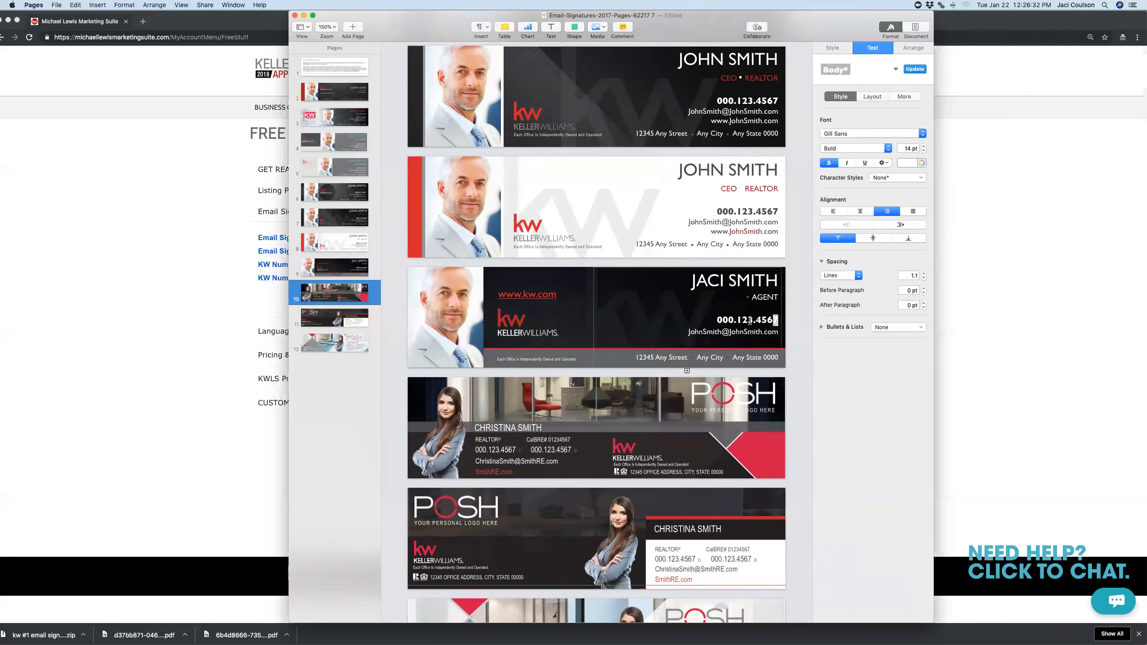
{"action": "left_click_drag", "start_coordinate": [778, 320], "coordinate": [718, 317]}
{"action": "double_click", "coordinate": [700, 332]}
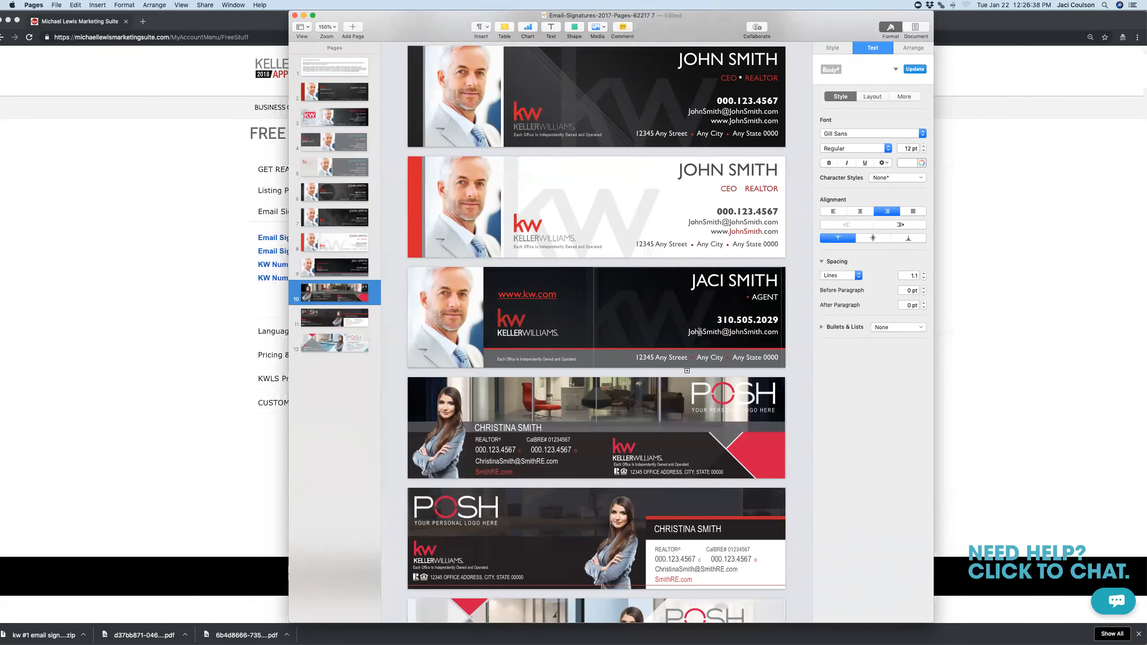
{"action": "left_click", "coordinate": [672, 362]}
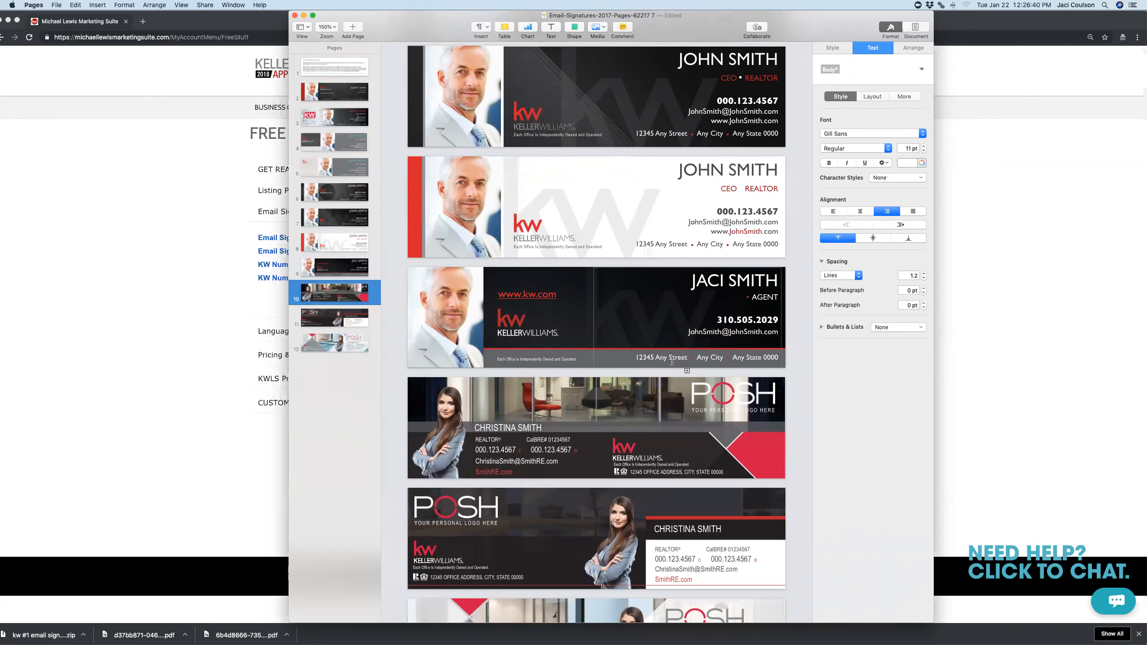
Delete the headshot photo from the page 10 signature
{"action": "right_click", "coordinate": [436, 324]}
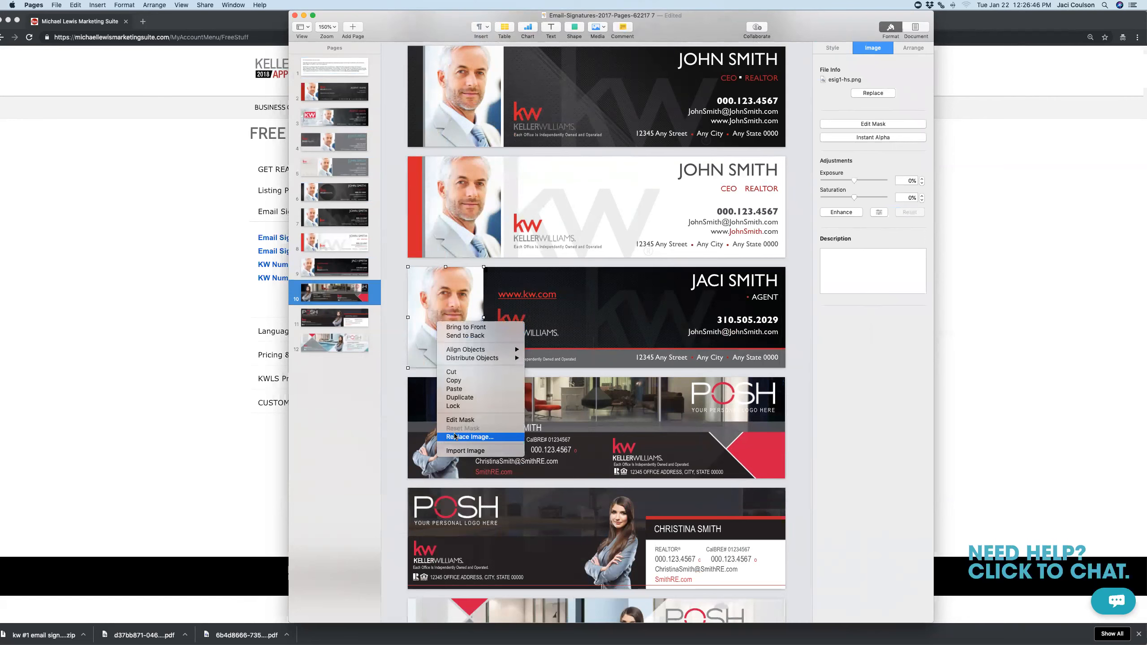
{"action": "left_click", "coordinate": [442, 272]}
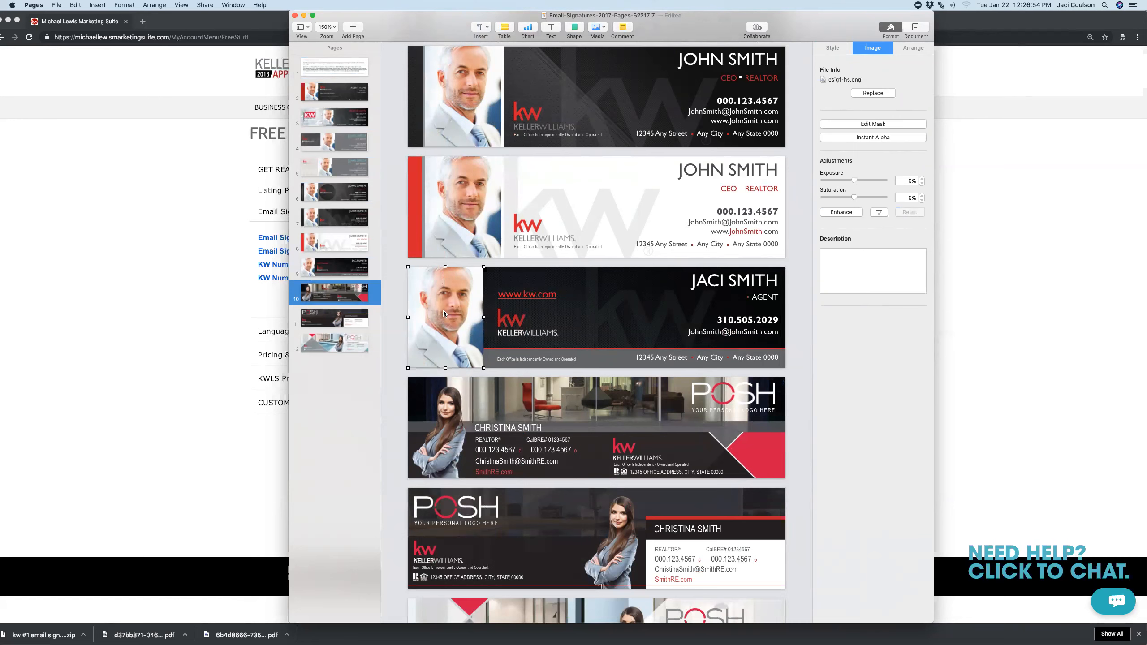
{"action": "key", "text": "Delete"}
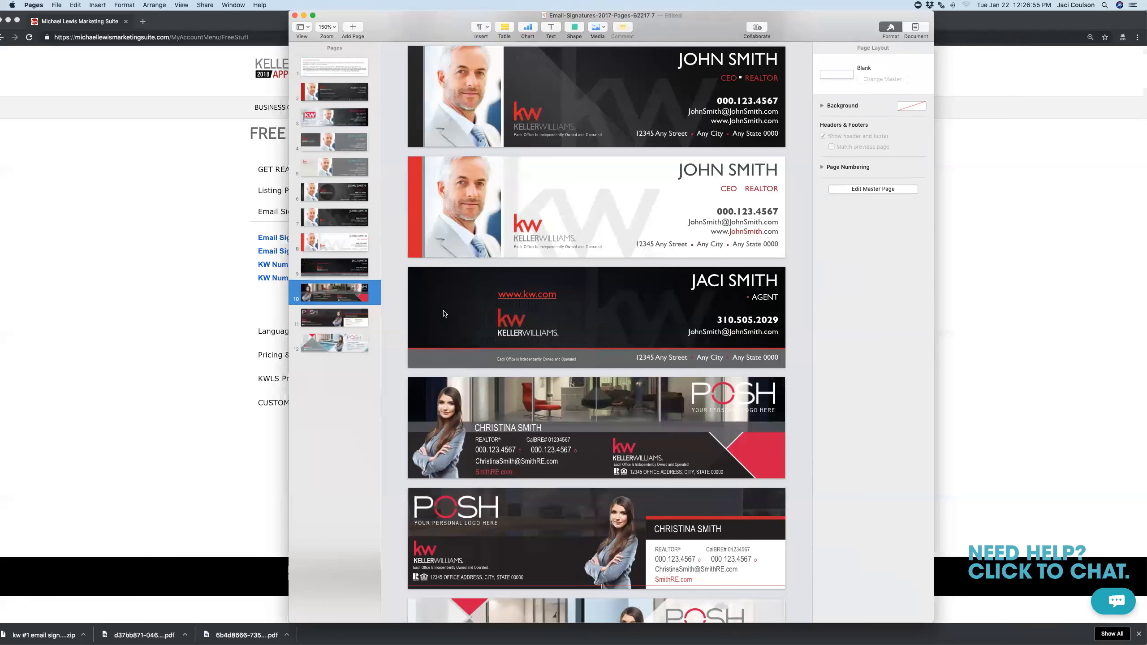
{"action": "left_click", "coordinate": [500, 327]}
{"action": "key", "text": "Left"}
{"action": "key", "text": "Left"}
{"action": "key", "text": "Left"}
{"action": "key", "text": "Left"}
{"action": "key", "text": "Left"}
{"action": "key", "text": "Left"}
{"action": "key", "text": "Left"}
{"action": "key", "text": "Left"}
{"action": "key", "text": "Left"}
{"action": "key", "text": "Left"}
{"action": "key", "text": "Left"}
{"action": "key", "text": "Left"}
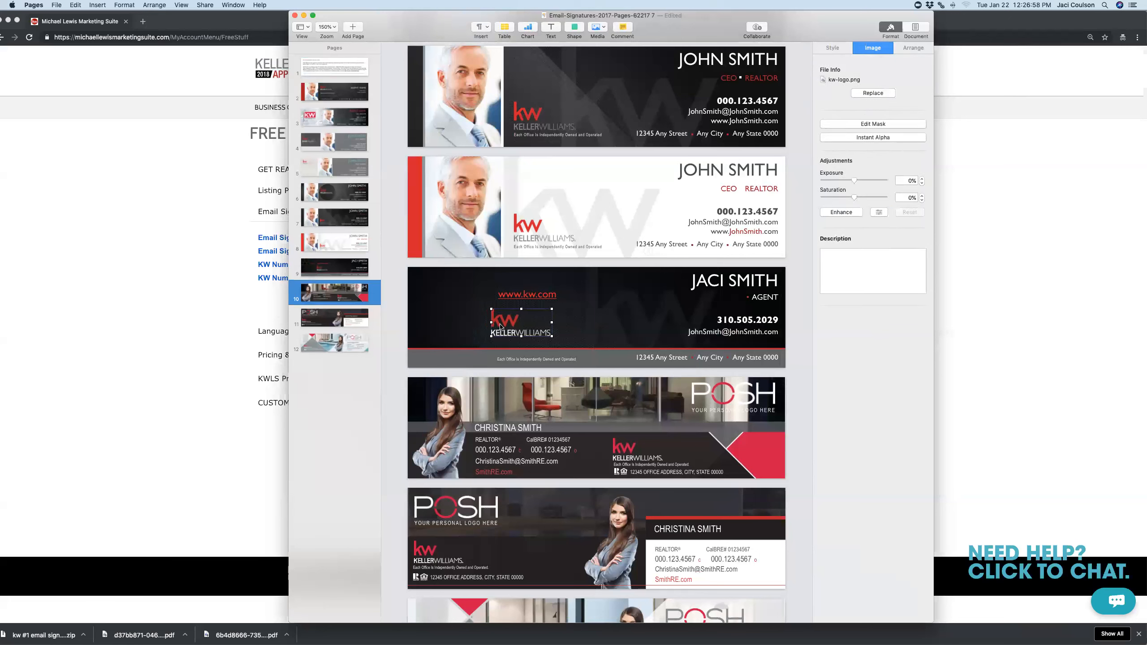
{"action": "left_click", "coordinate": [564, 299]}
{"action": "key", "text": "Left"}
{"action": "key", "text": "Left"}
{"action": "key", "text": "Left"}
{"action": "key", "text": "Left"}
{"action": "key", "text": "Left"}
{"action": "key", "text": "Left"}
{"action": "key", "text": "Left"}
{"action": "key", "text": "Left"}
{"action": "key", "text": "Left"}
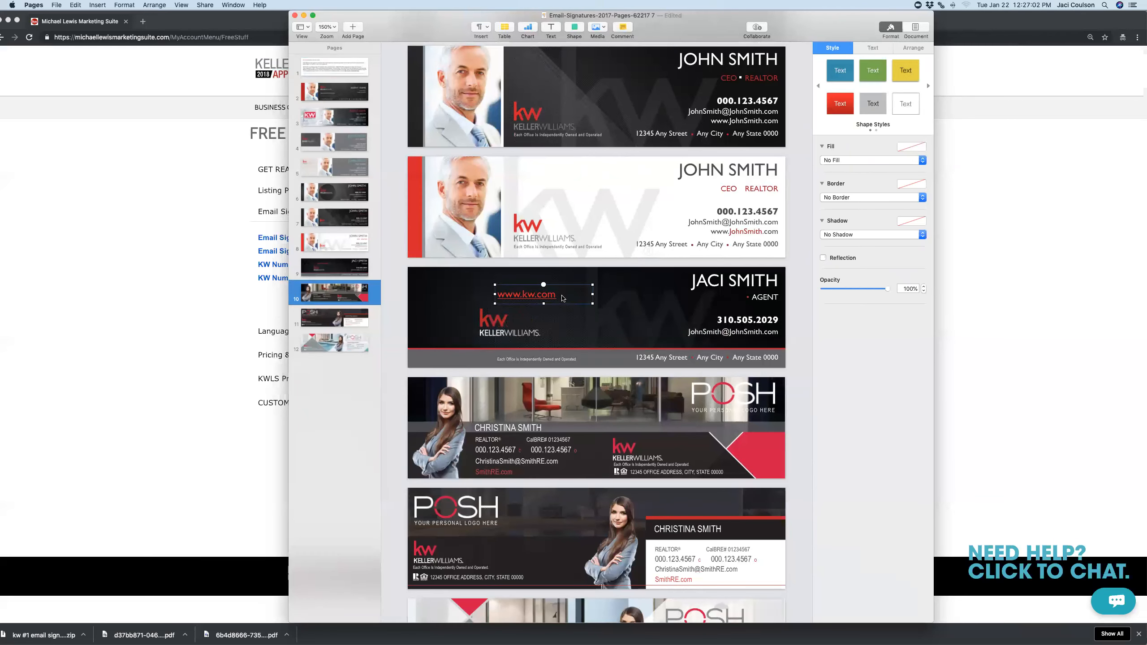
{"action": "key", "text": "Left"}
{"action": "key", "text": "Left"}
{"action": "key", "text": "Left"}
{"action": "key", "text": "Up"}
{"action": "left_click_drag", "start_coordinate": [801, 19], "coordinate": [978, 28]}
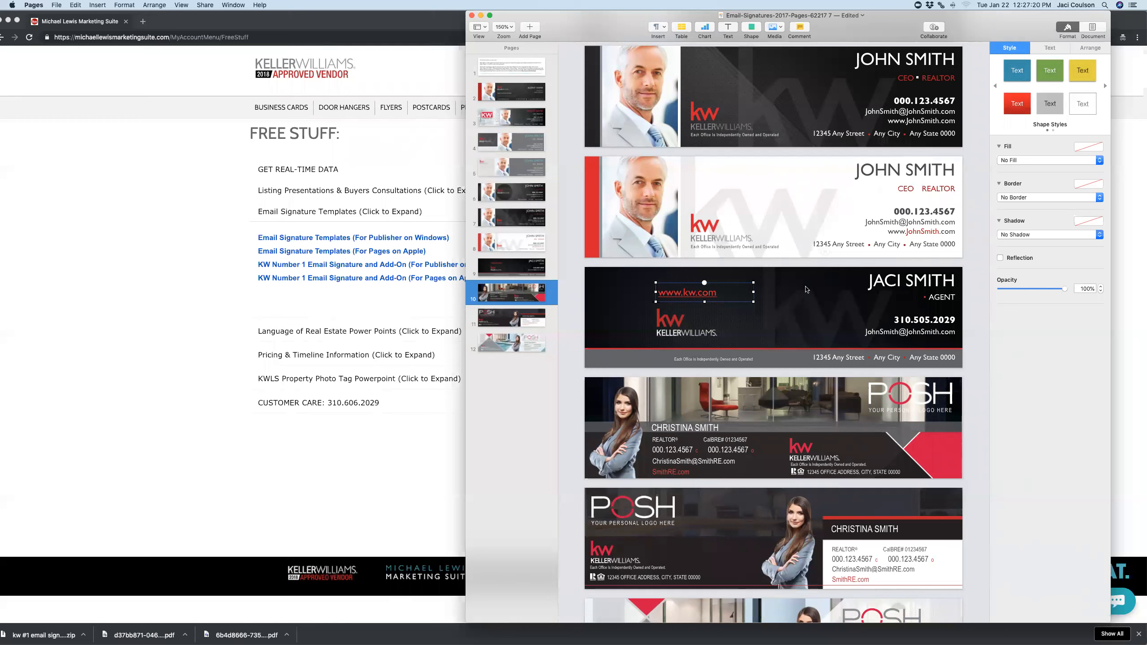
Inspect the next signature's name, email, photo and KELLERWILLIAMS logo without changing anything
{"action": "left_click", "coordinate": [779, 29]}
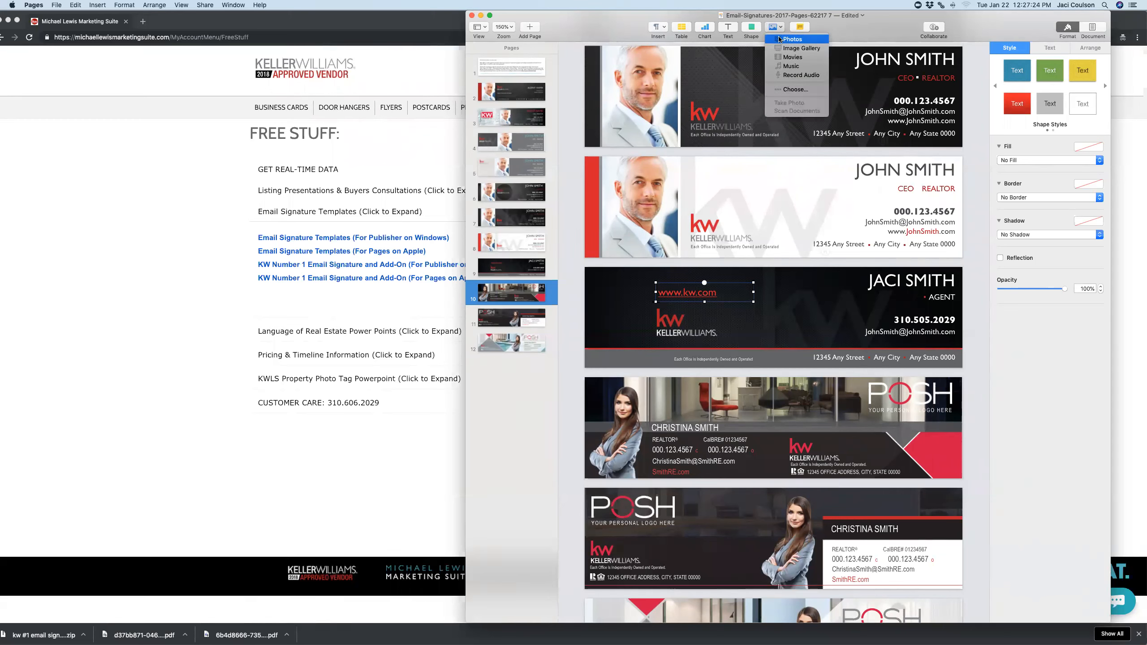
{"action": "left_click", "coordinate": [831, 36]}
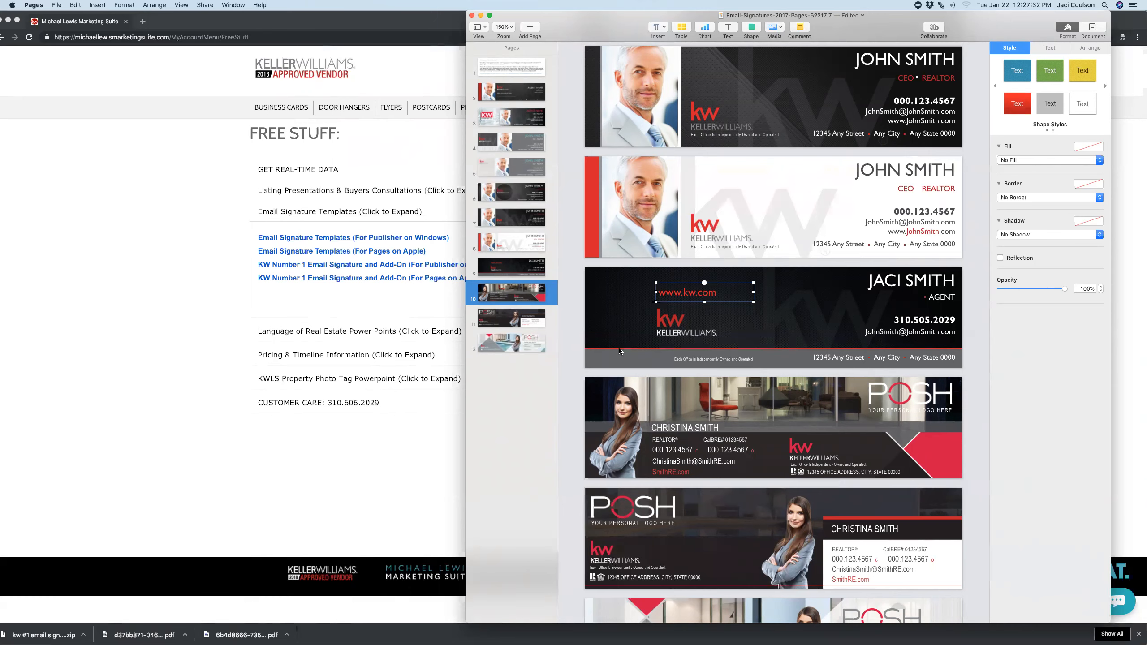
{"action": "scroll", "coordinate": [619, 351], "scroll_direction": "down", "scroll_amount": 5}
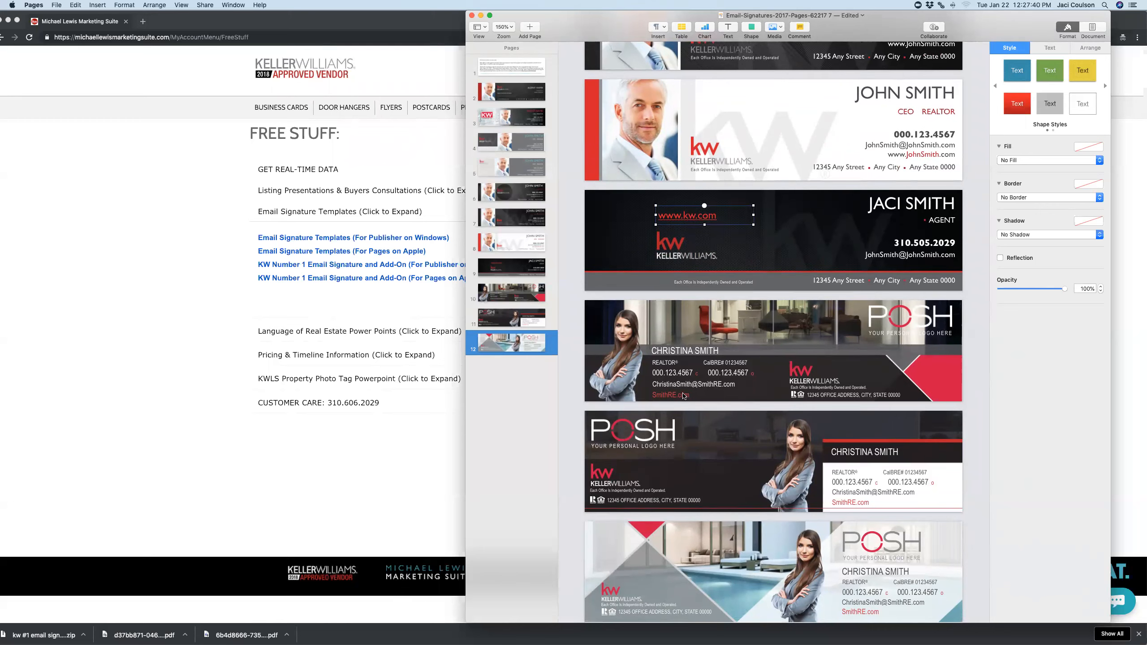
{"action": "left_click", "coordinate": [699, 352]}
{"action": "left_click", "coordinate": [699, 383]}
{"action": "left_click", "coordinate": [618, 363]}
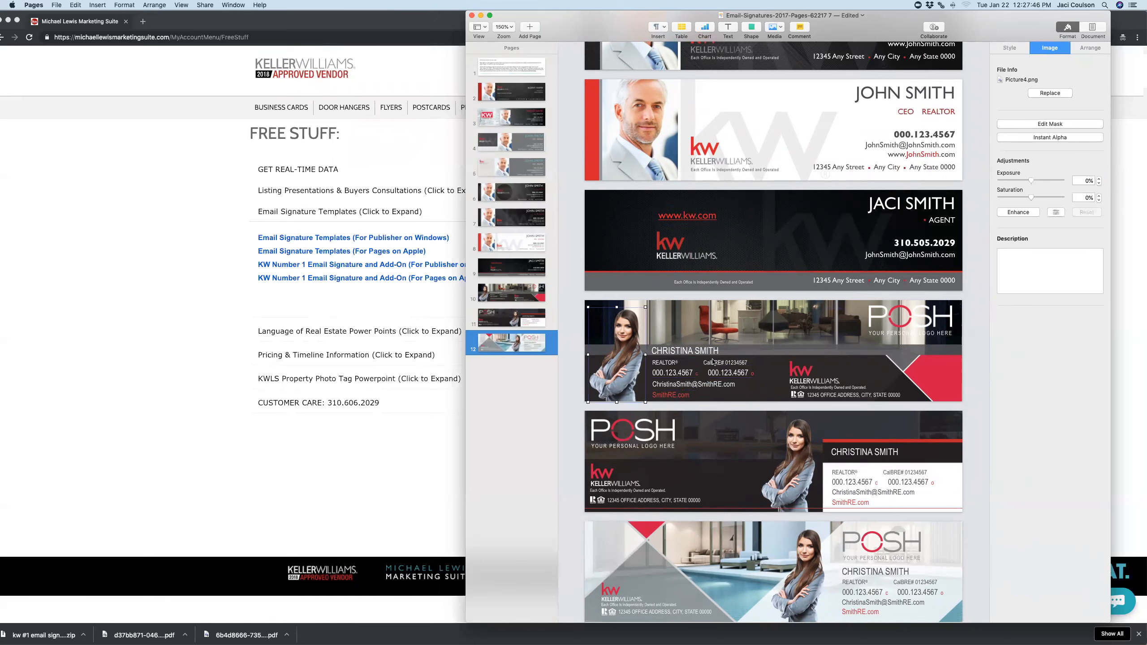
{"action": "left_click", "coordinate": [802, 387]}
{"action": "scroll", "coordinate": [793, 425], "scroll_direction": "up", "scroll_amount": 1}
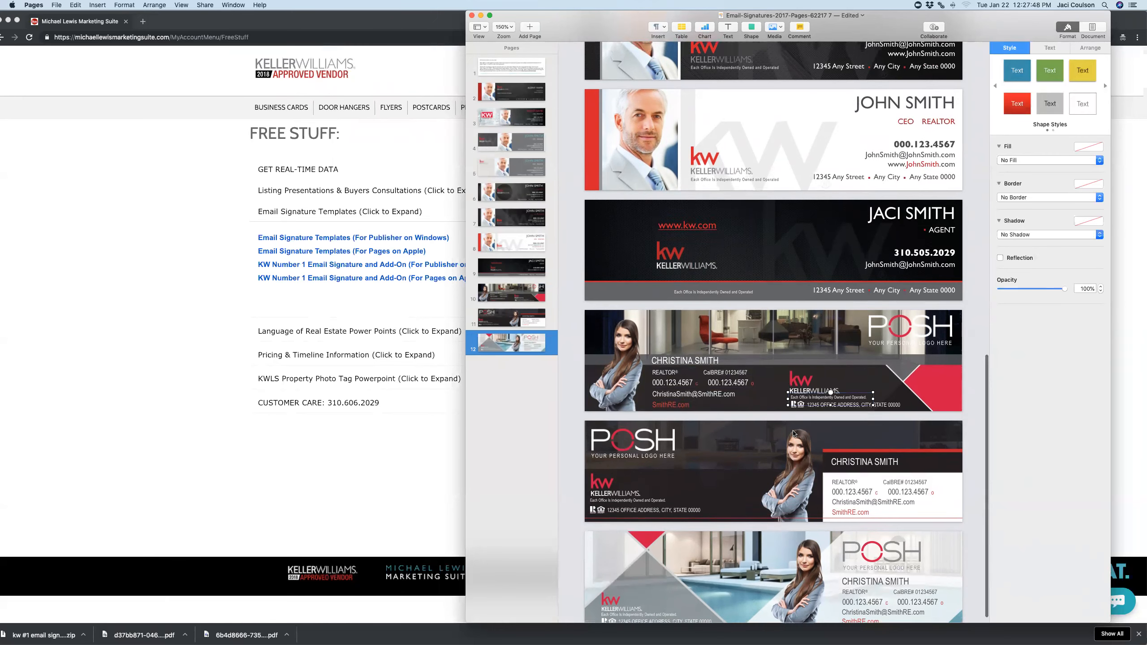
{"action": "scroll", "coordinate": [793, 433], "scroll_direction": "up", "scroll_amount": 1}
{"action": "left_click", "coordinate": [619, 387]}
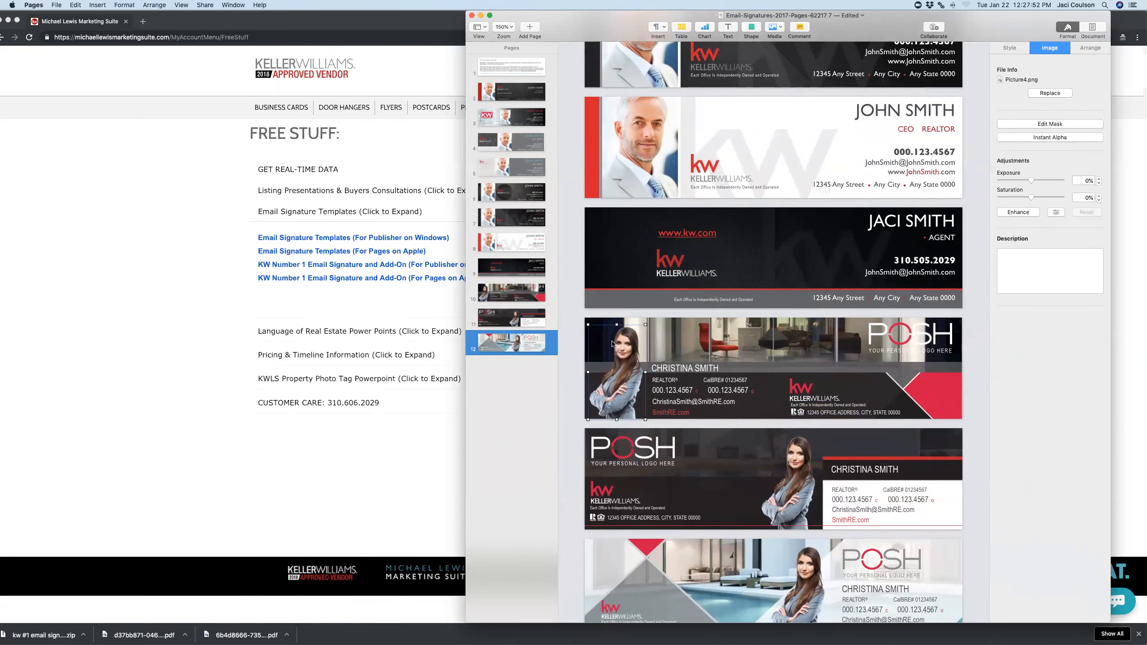
{"action": "scroll", "coordinate": [636, 174], "scroll_direction": "up", "scroll_amount": 4}
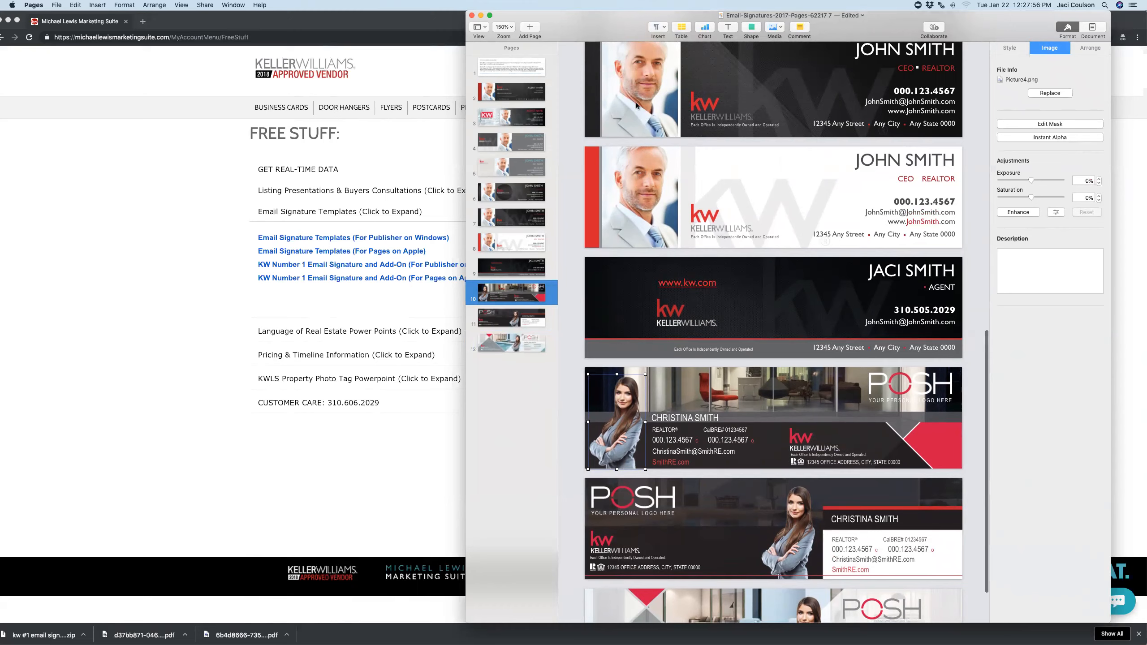
{"action": "scroll", "coordinate": [635, 197], "scroll_direction": "up", "scroll_amount": 10}
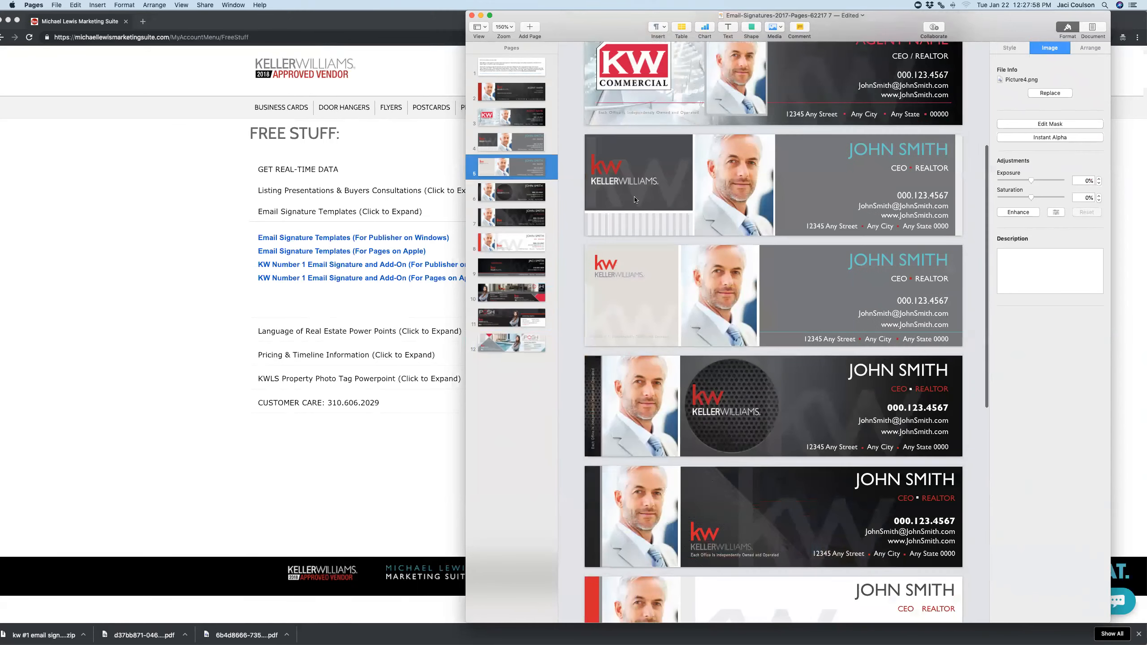
{"action": "scroll", "coordinate": [635, 200], "scroll_direction": "up", "scroll_amount": 5}
Move the window left and jump via the page 5 thumbnail to the document's first page
{"action": "left_click_drag", "start_coordinate": [859, 22], "coordinate": [793, 16]}
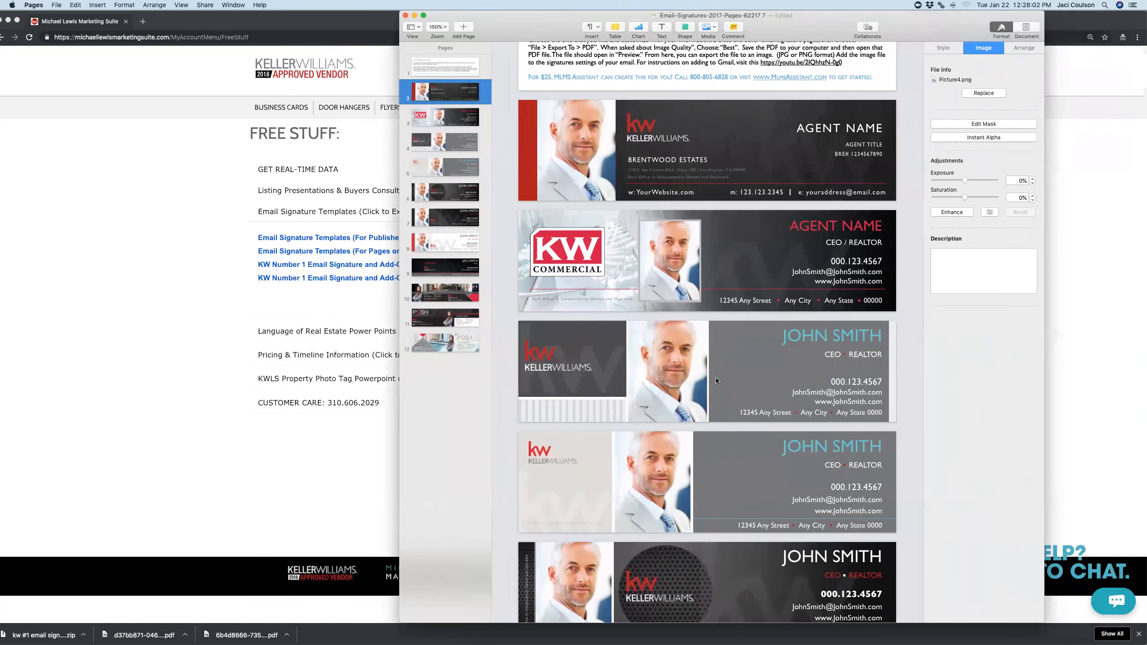
{"action": "scroll", "coordinate": [640, 449], "scroll_direction": "down", "scroll_amount": 7}
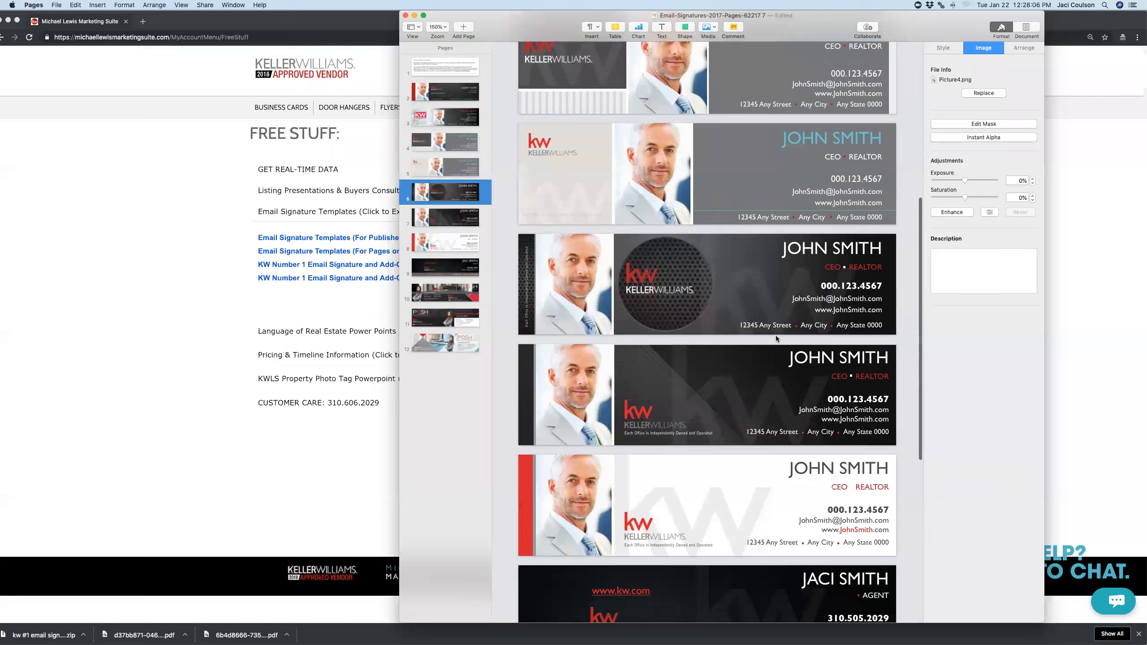
{"action": "scroll", "coordinate": [776, 335], "scroll_direction": "up", "scroll_amount": 1}
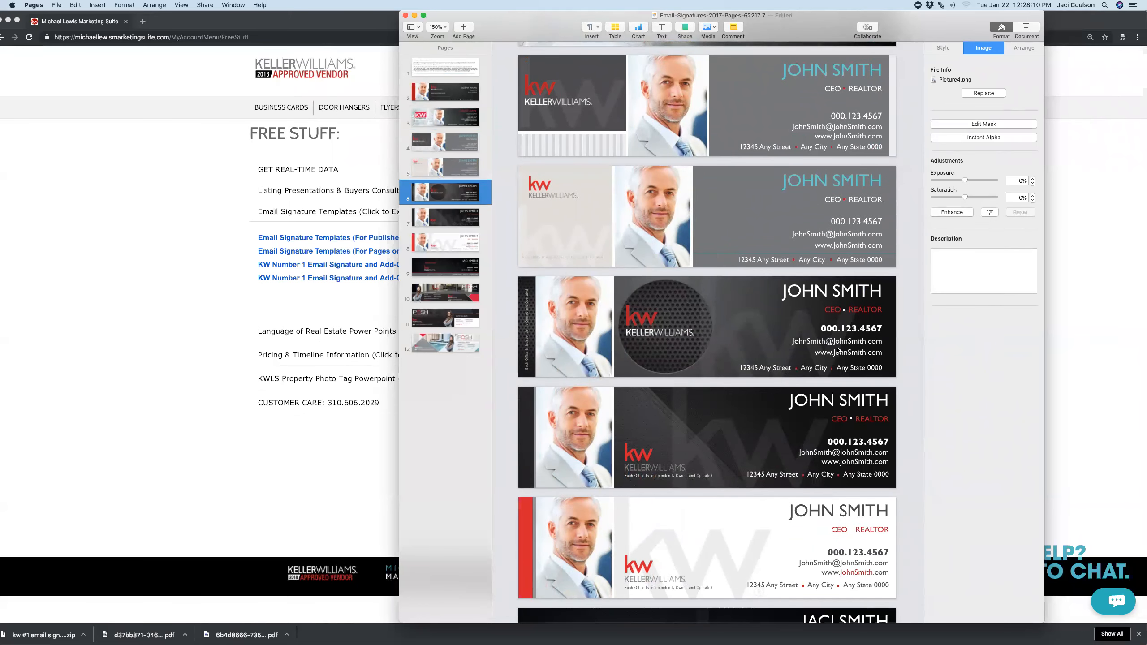
{"action": "scroll", "coordinate": [837, 349], "scroll_direction": "down", "scroll_amount": 6}
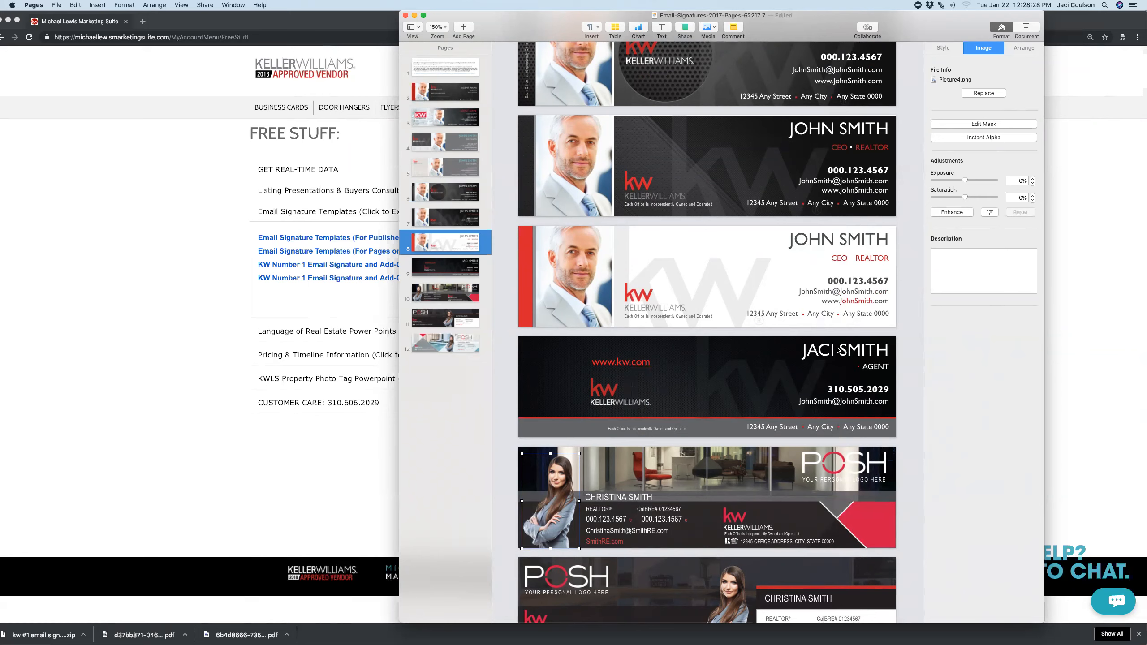
{"action": "scroll", "coordinate": [767, 316], "scroll_direction": "up", "scroll_amount": 2}
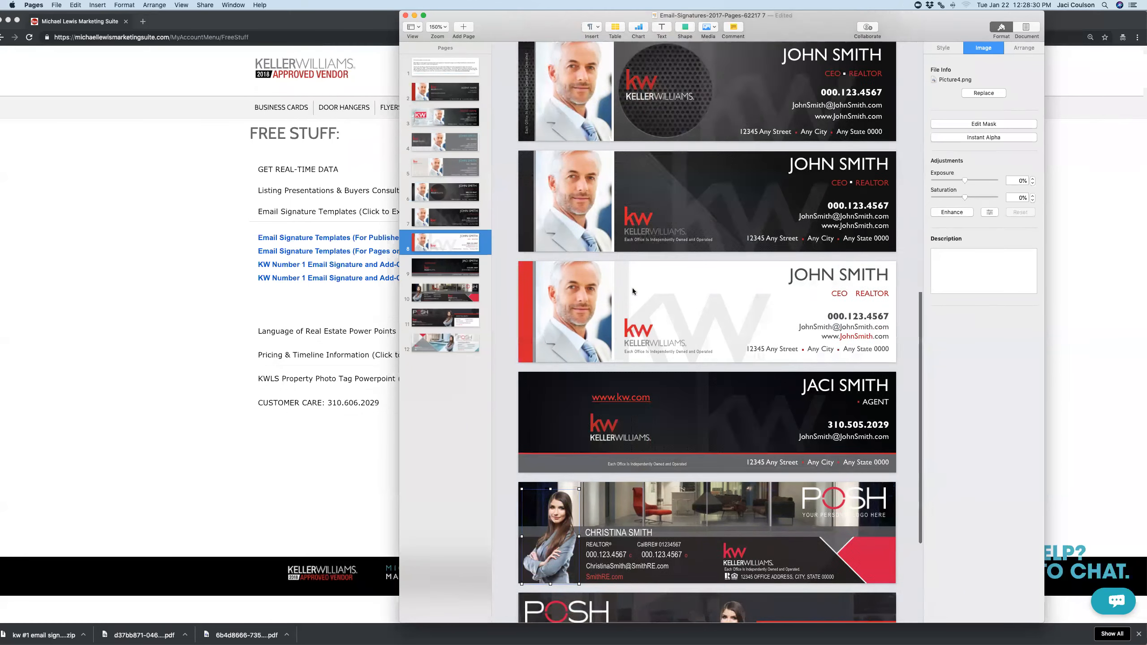
{"action": "left_click", "coordinate": [445, 163]}
{"action": "left_click", "coordinate": [442, 73]}
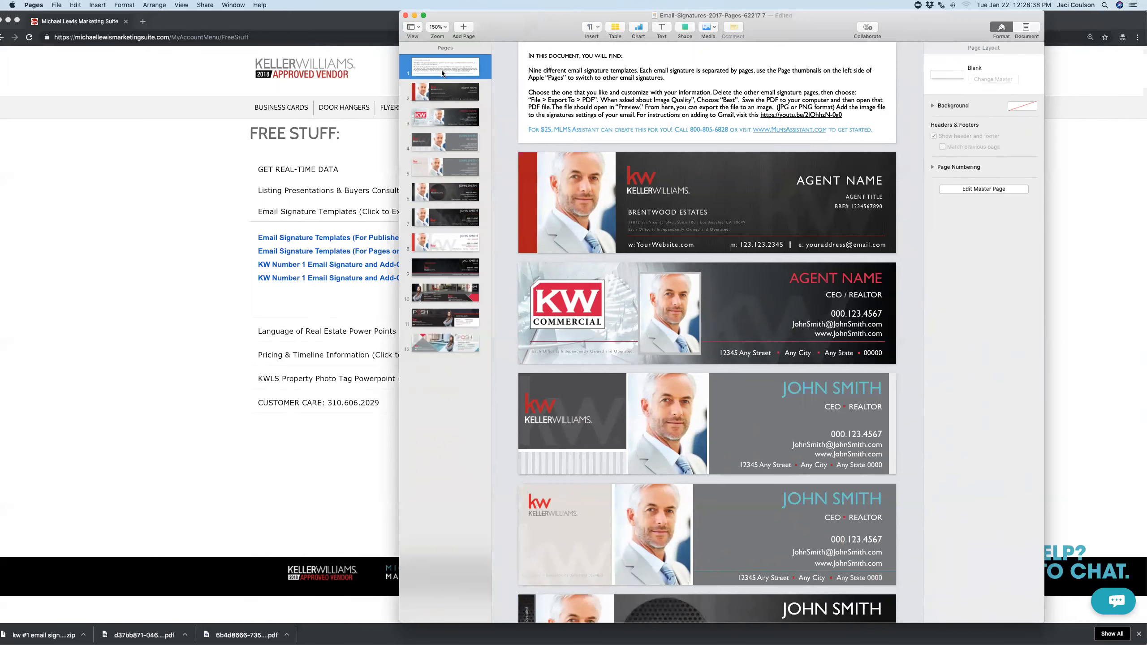
Delete the instructions page, Agent Name page, and the light, dark and John Smith KW signature pages
{"action": "key", "text": "BackSpace"}
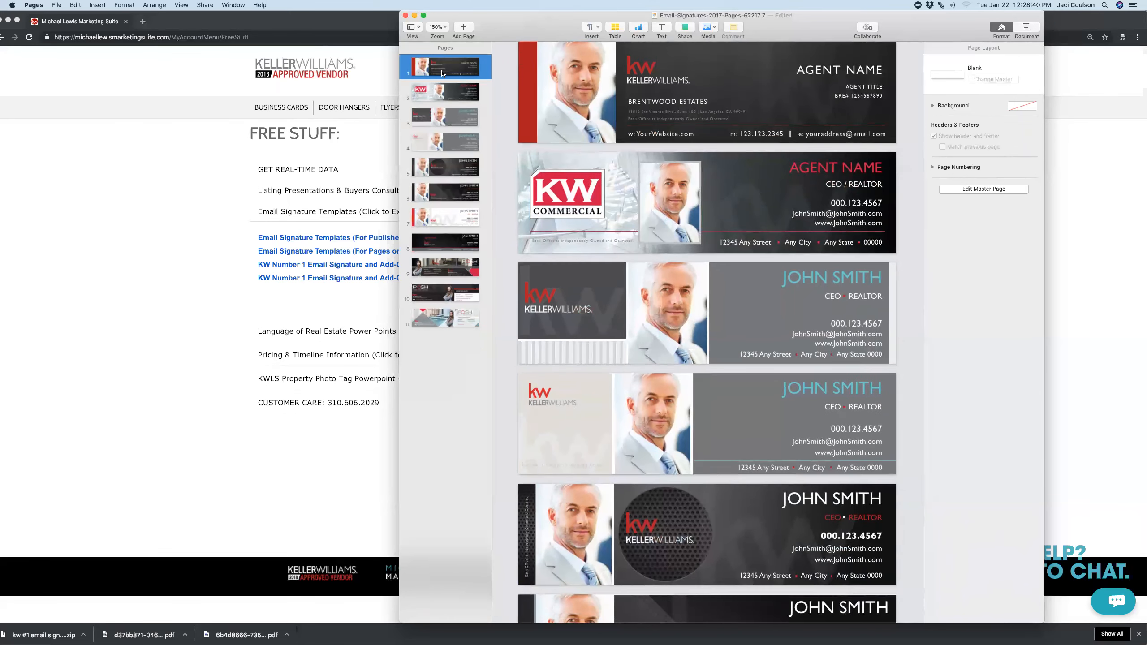
{"action": "key", "text": "BackSpace"}
{"action": "scroll", "coordinate": [441, 71], "scroll_direction": "down", "scroll_amount": 3}
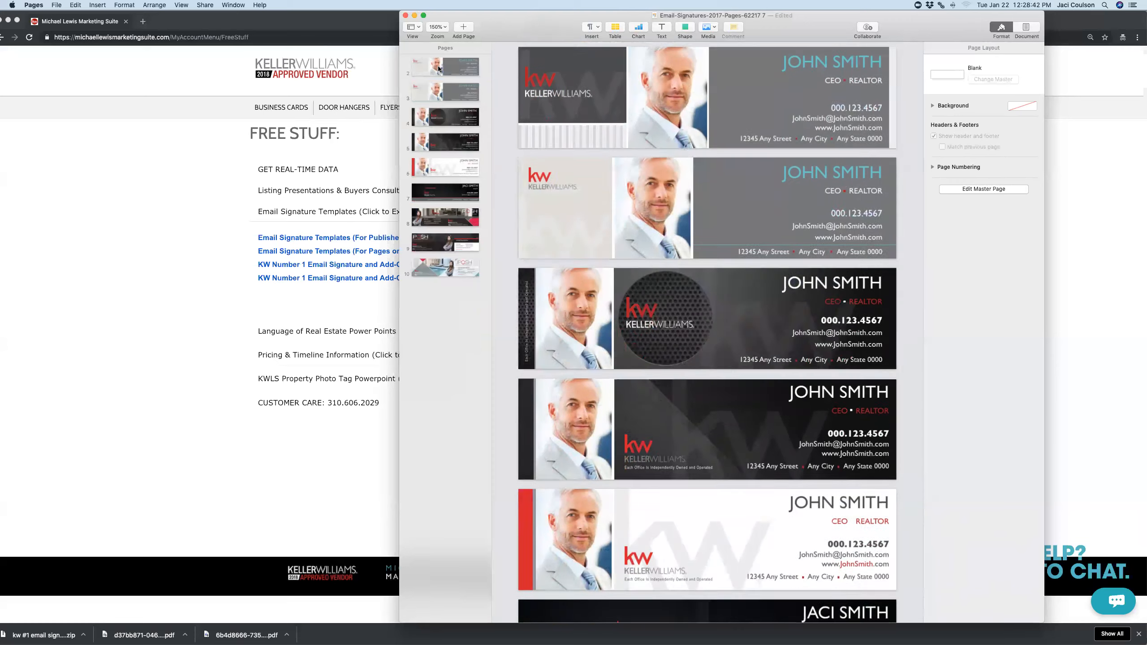
{"action": "left_click", "coordinate": [438, 68]}
{"action": "key", "text": "BackSpace"}
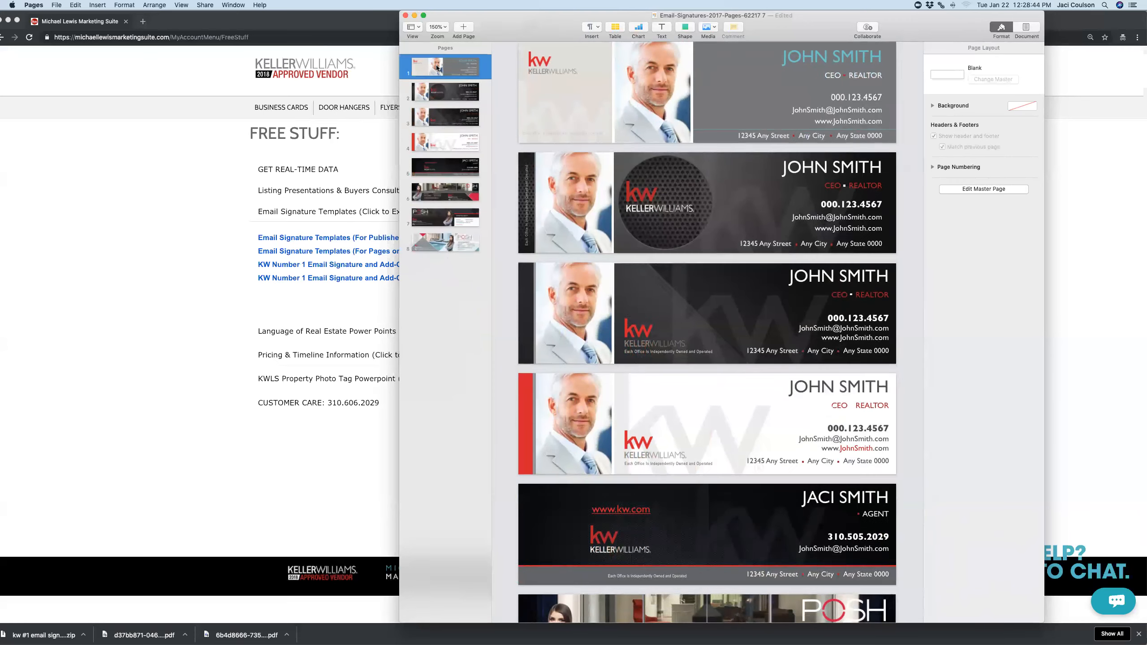
{"action": "key", "text": "BackSpace"}
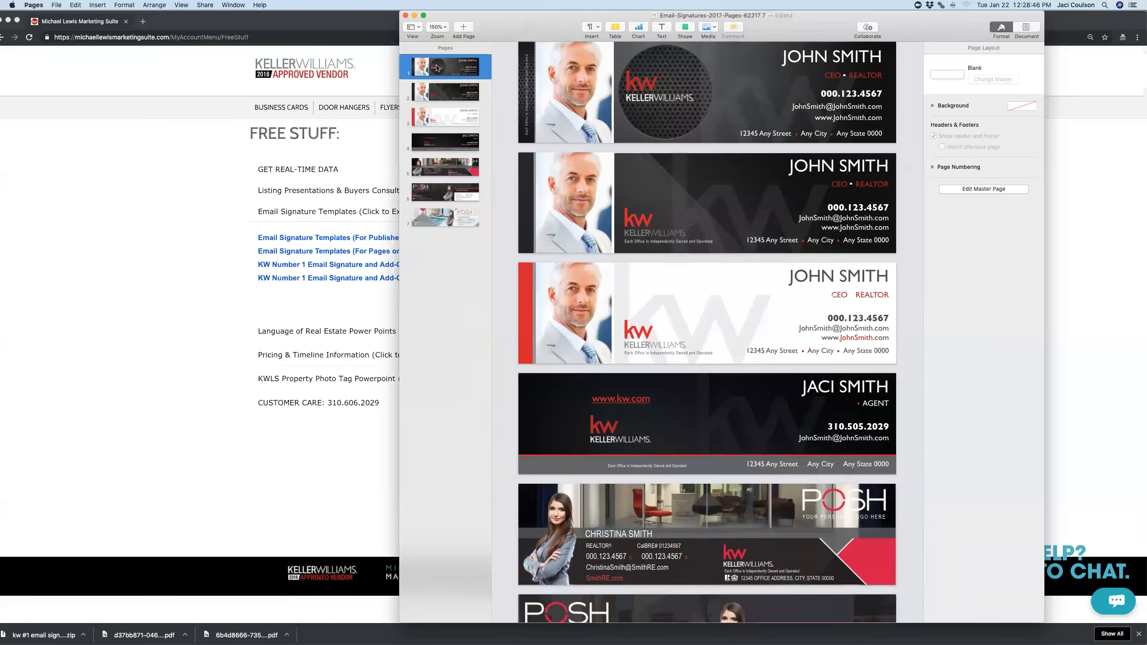
{"action": "key", "text": "BackSpace"}
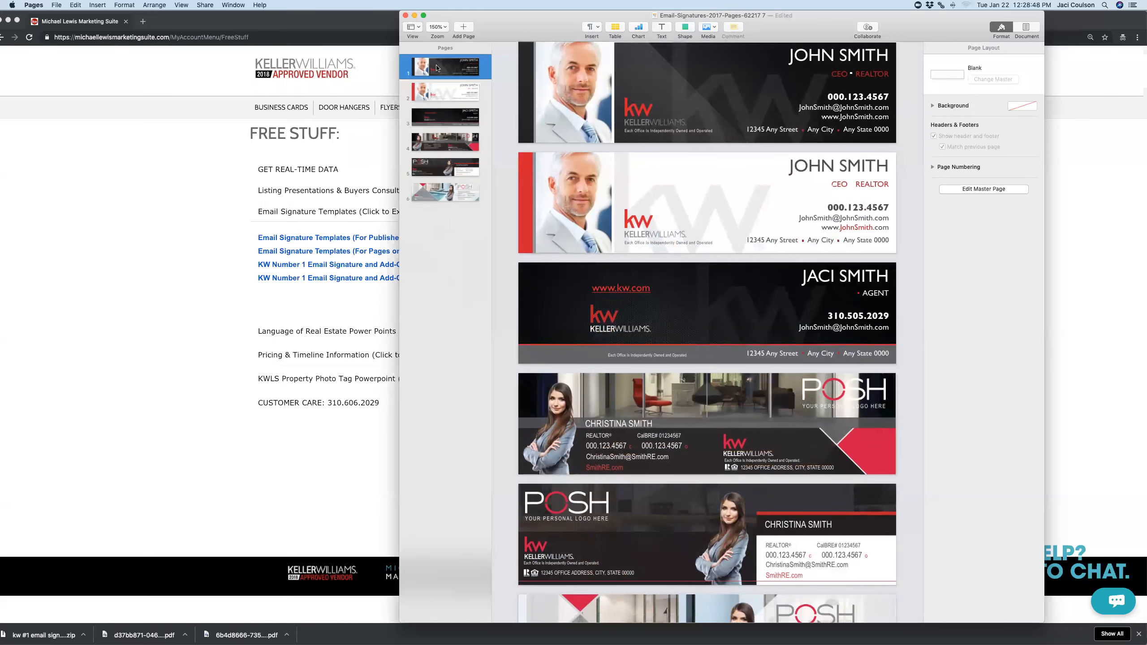
{"action": "key", "text": "BackSpace"}
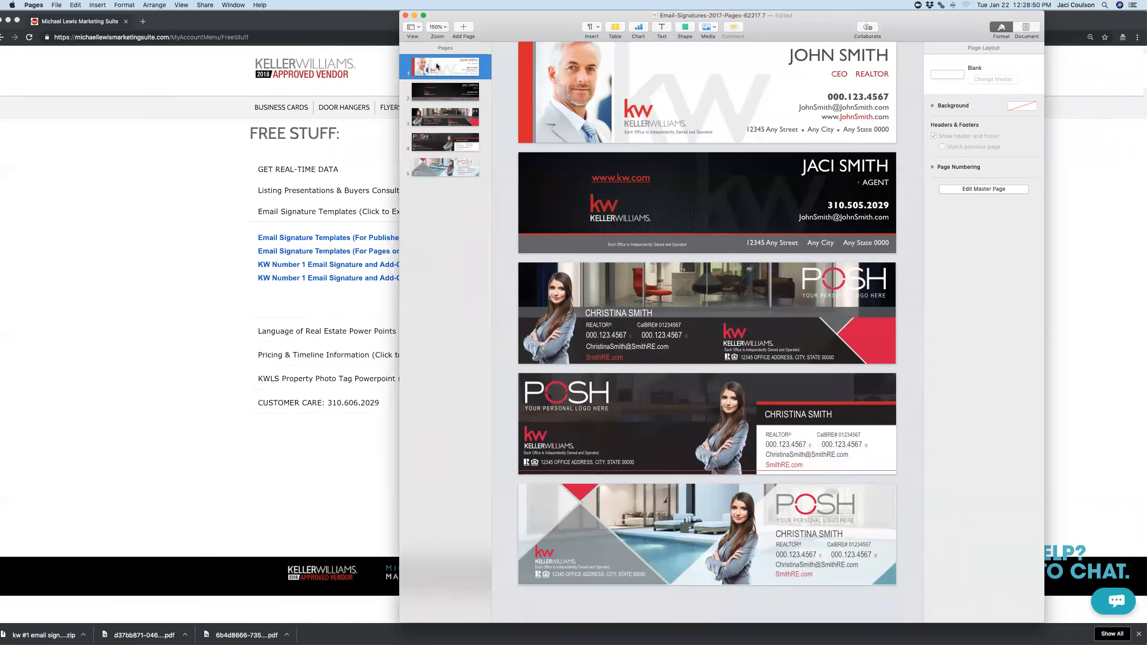
{"action": "key", "text": "BackSpace"}
{"action": "left_click", "coordinate": [438, 92]}
{"action": "key", "text": "BackSpace"}
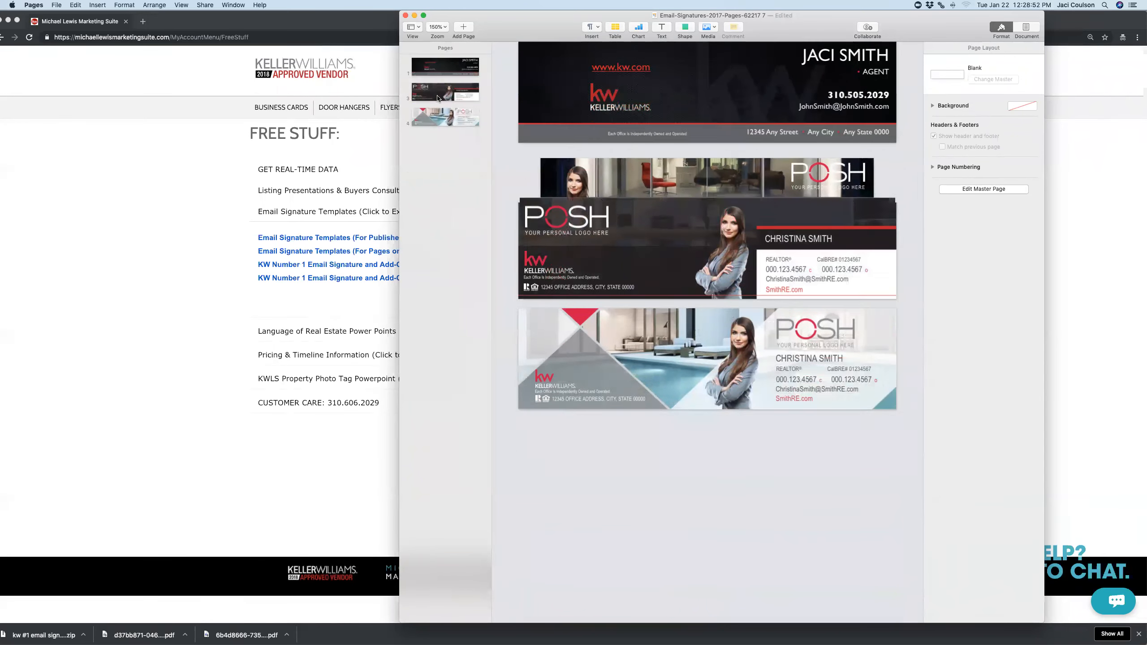
{"action": "key", "text": "BackSpace"}
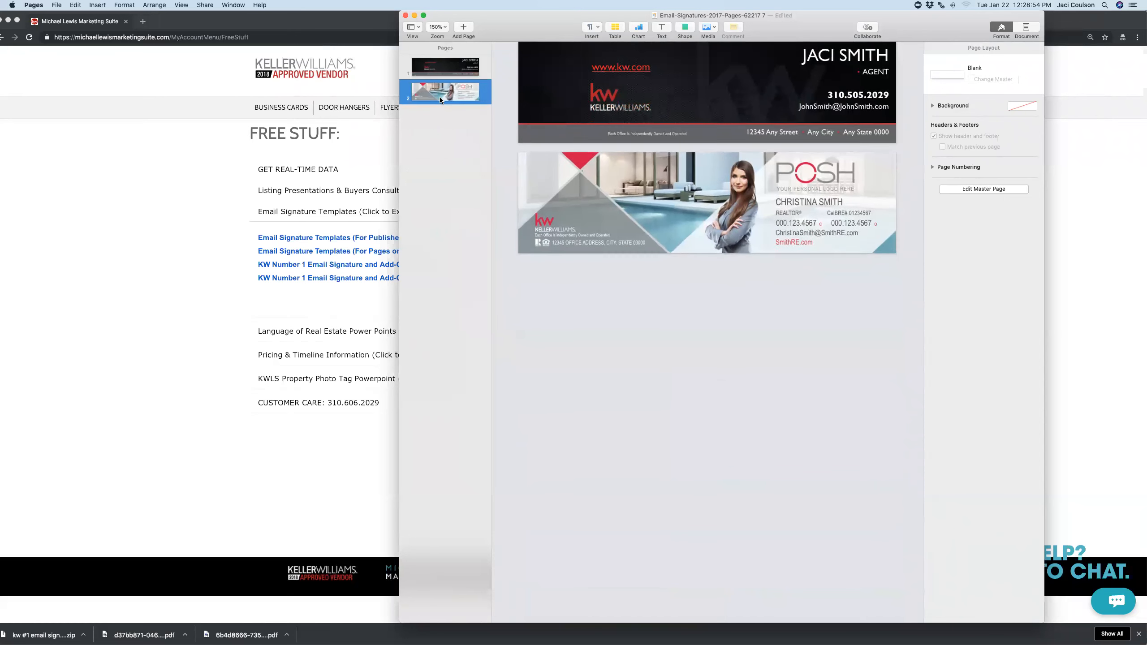
{"action": "key", "text": "BackSpace"}
{"action": "left_click_drag", "start_coordinate": [805, 31], "coordinate": [629, 59]}
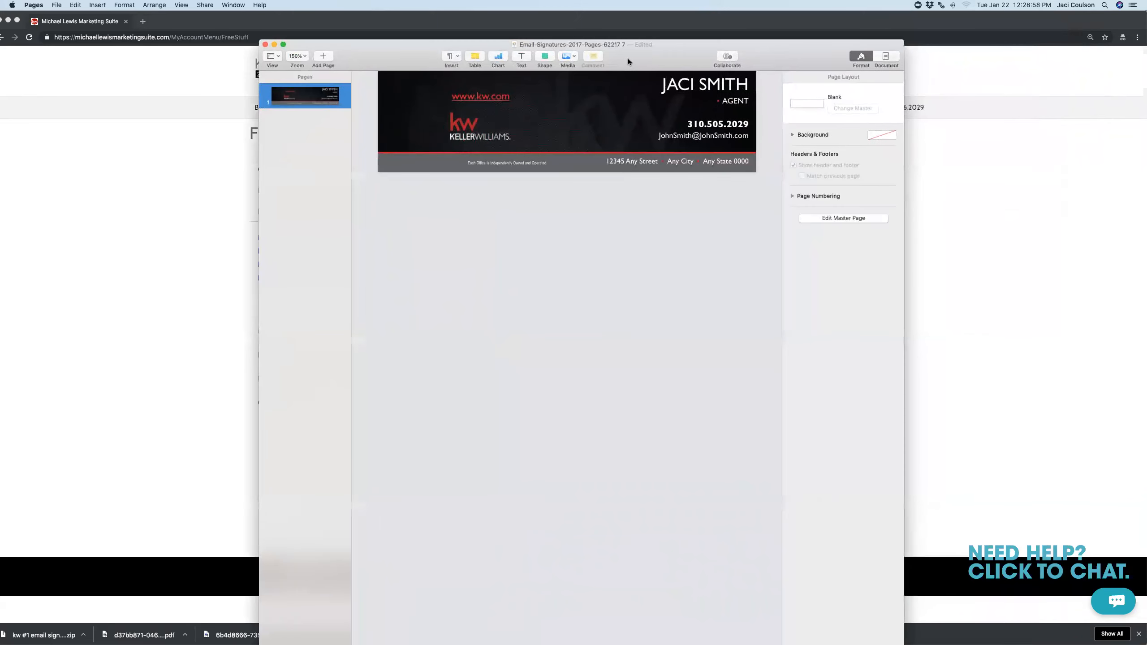
Export the signature page as a Best-quality PDF to the Desktop, then minimize Pages
{"action": "left_click", "coordinate": [58, 4]}
{"action": "mouse_move", "coordinate": [70, 97]}
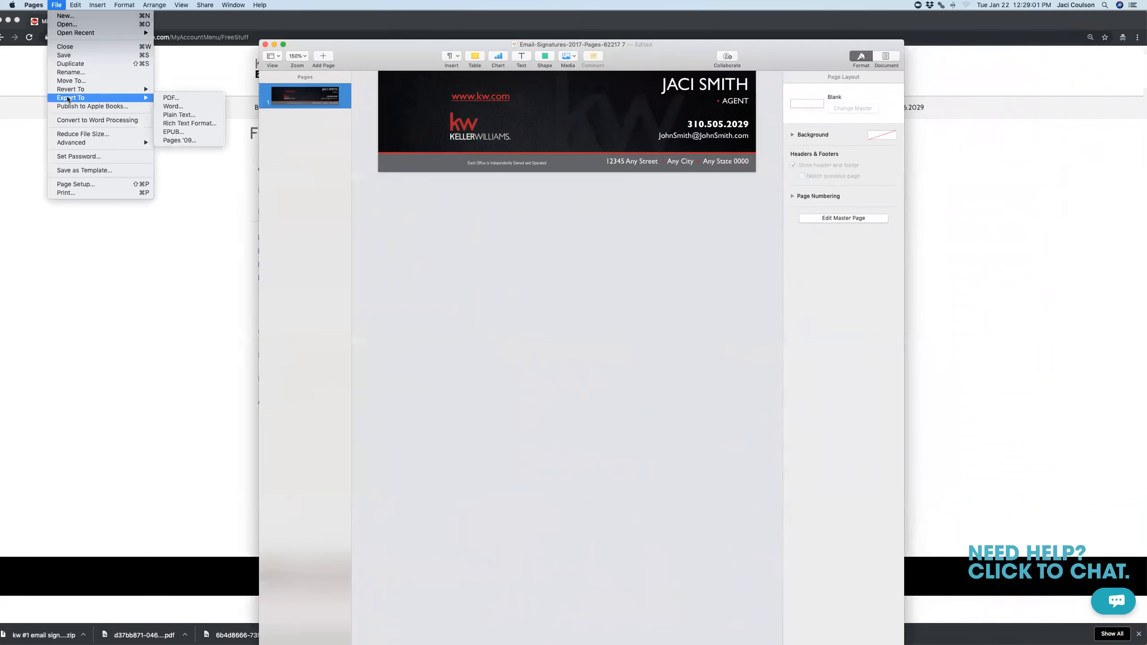
{"action": "left_click", "coordinate": [180, 99]}
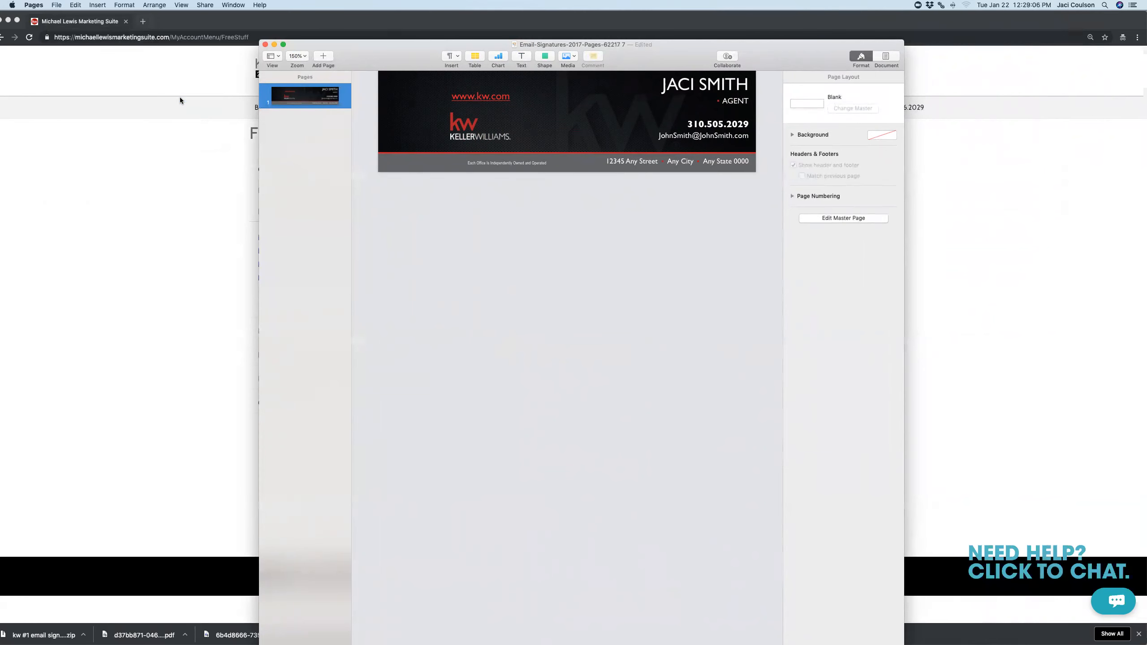
{"action": "left_click", "coordinate": [527, 148]}
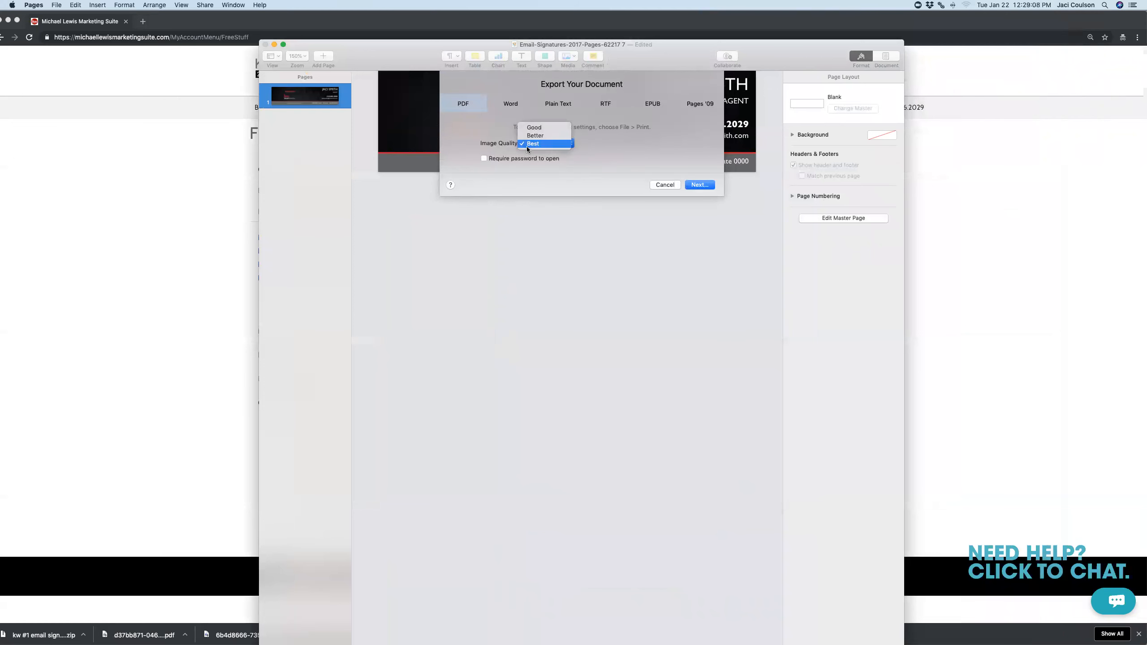
{"action": "left_click", "coordinate": [592, 150]}
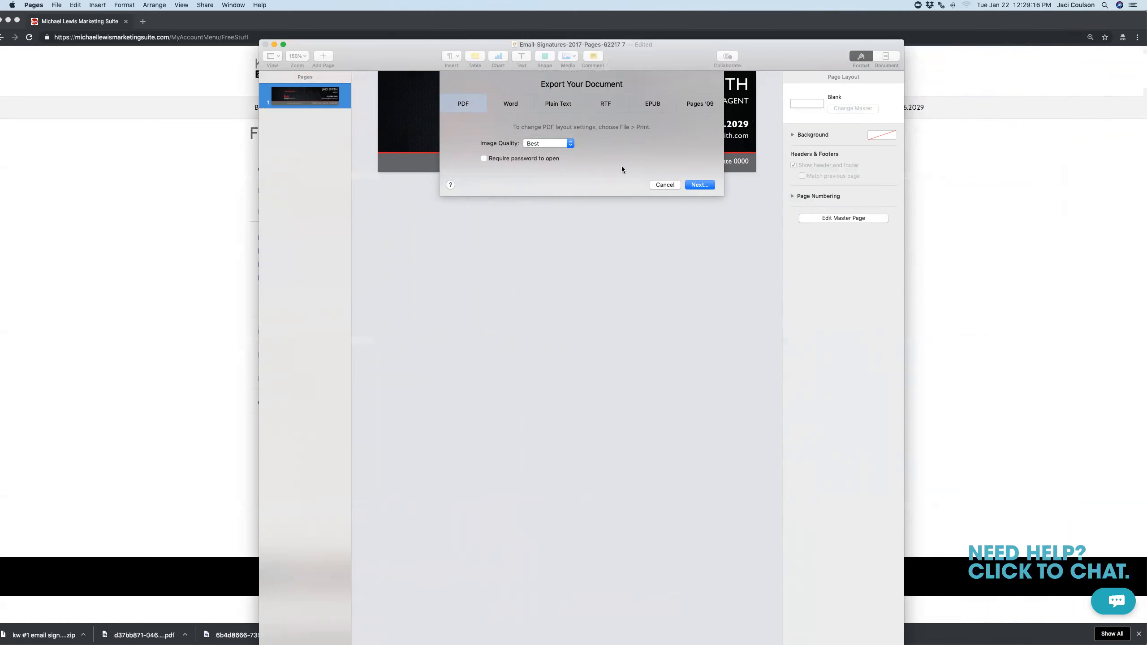
{"action": "left_click", "coordinate": [700, 185]}
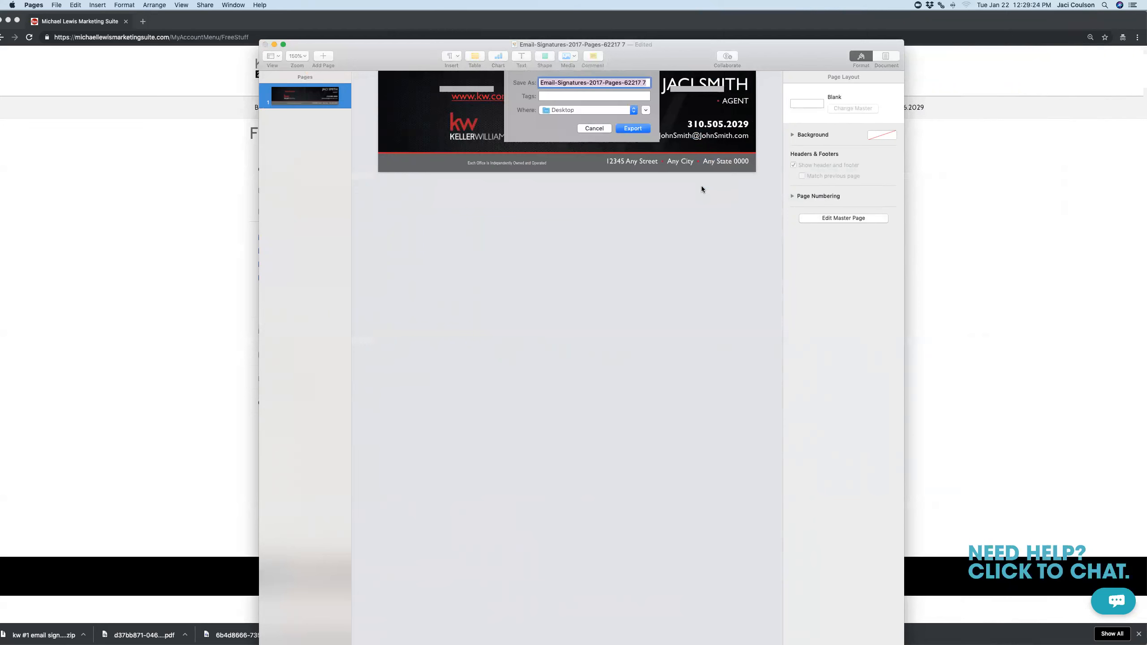
{"action": "type", "text": "JA"}
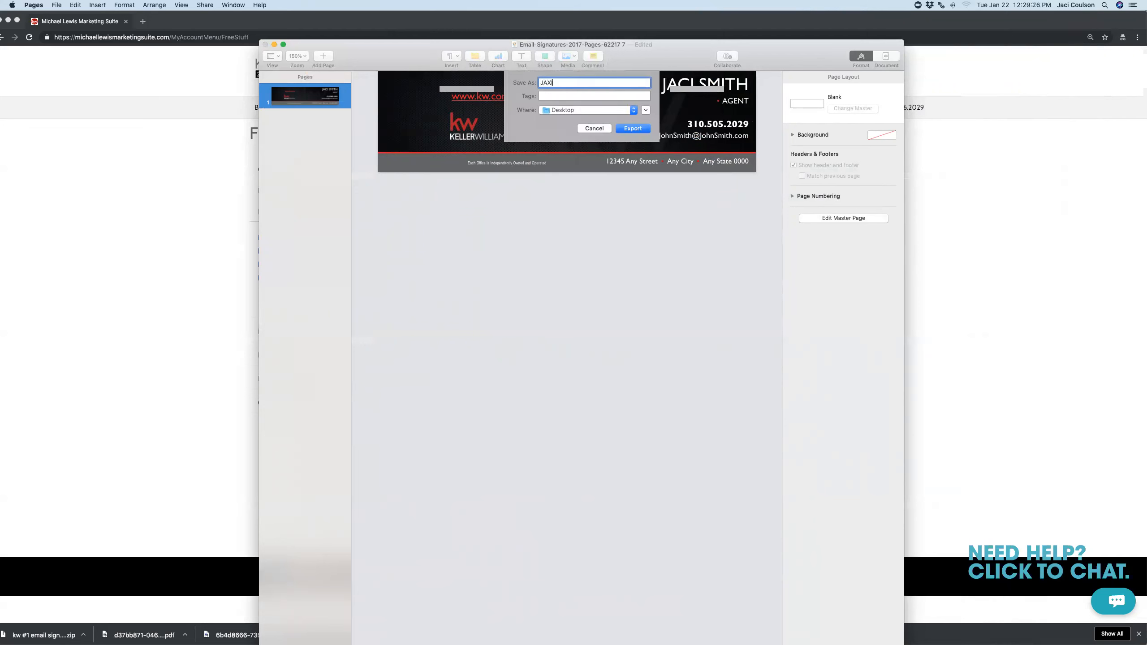
{"action": "type", "text": "CI"}
{"action": "left_click", "coordinate": [630, 127]}
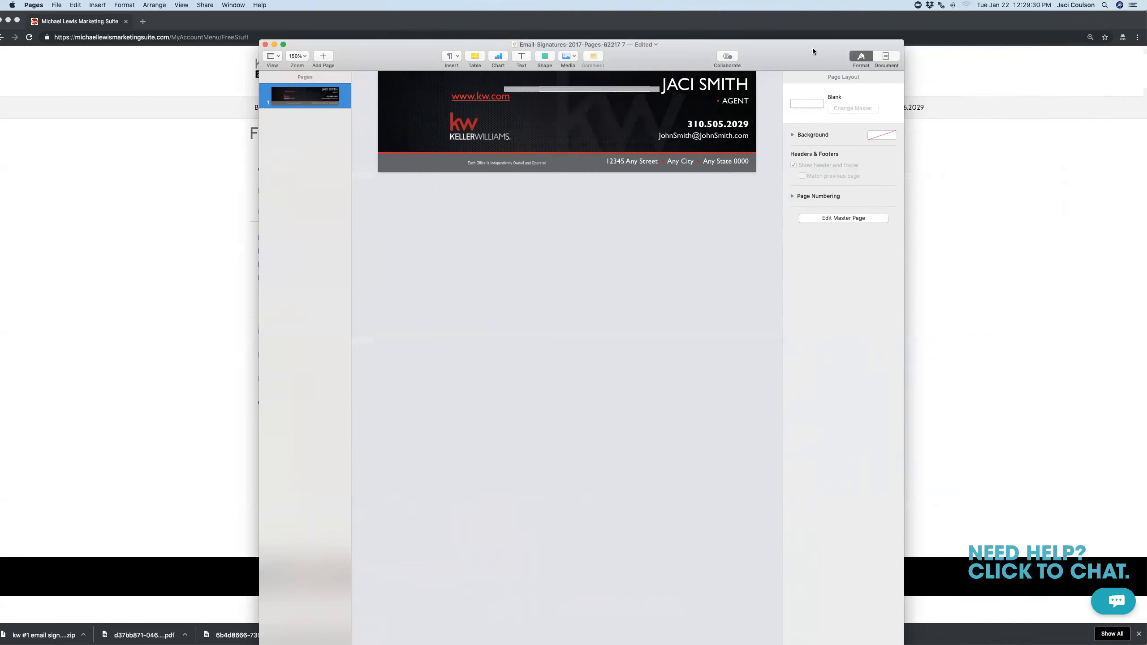
{"action": "left_click", "coordinate": [274, 45]}
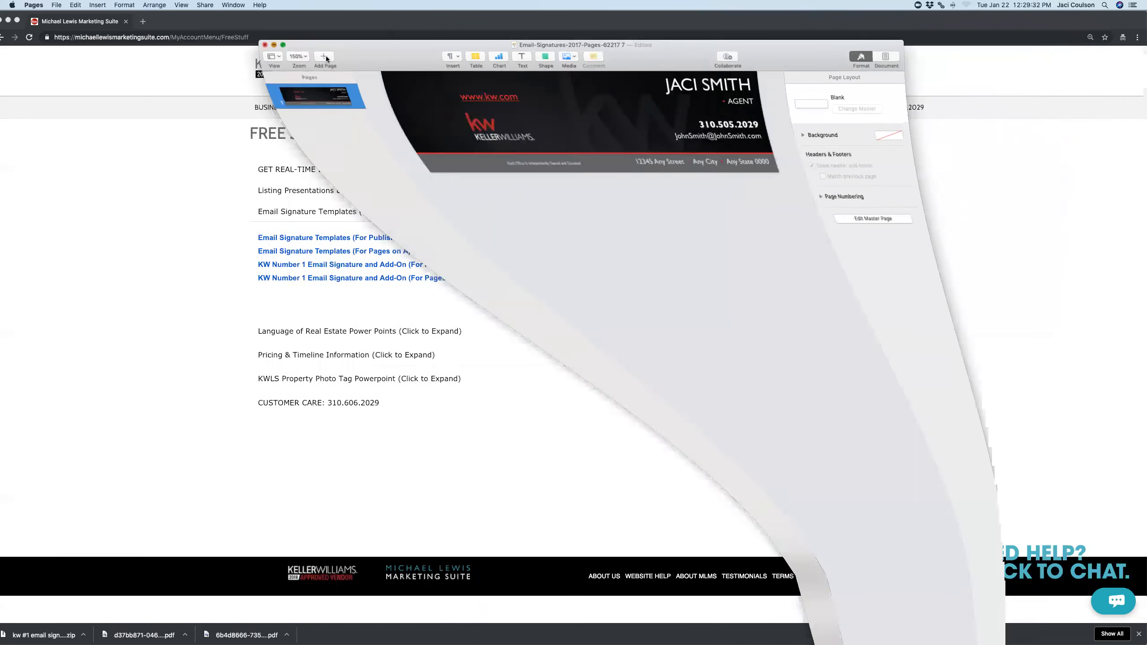
Open the exported PDF in Preview and save it to the Desktop as a 300 pixels/inch PNG
{"action": "left_click_drag", "start_coordinate": [1099, 22], "coordinate": [1037, 17]}
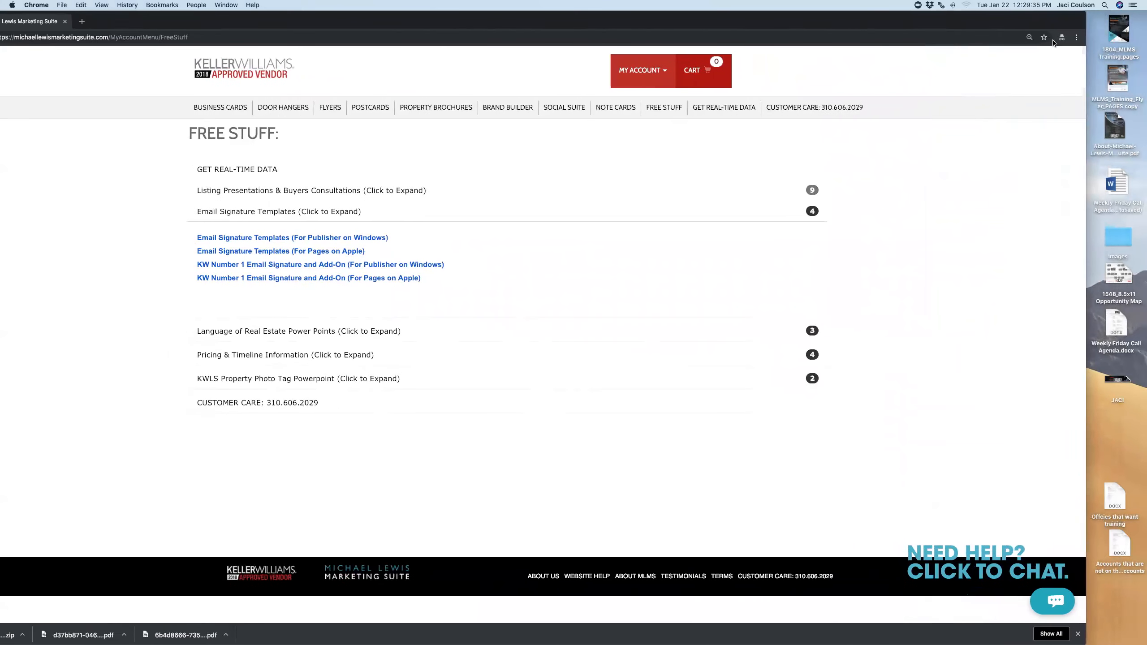
{"action": "double_click", "coordinate": [1112, 380]}
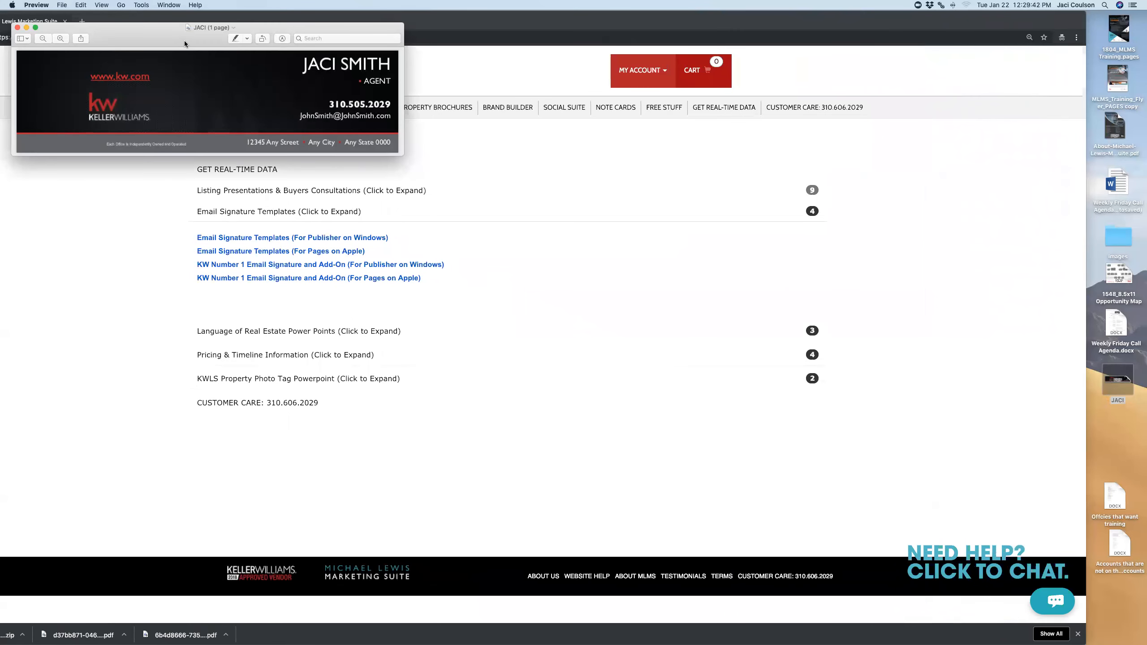
{"action": "left_click", "coordinate": [62, 5]}
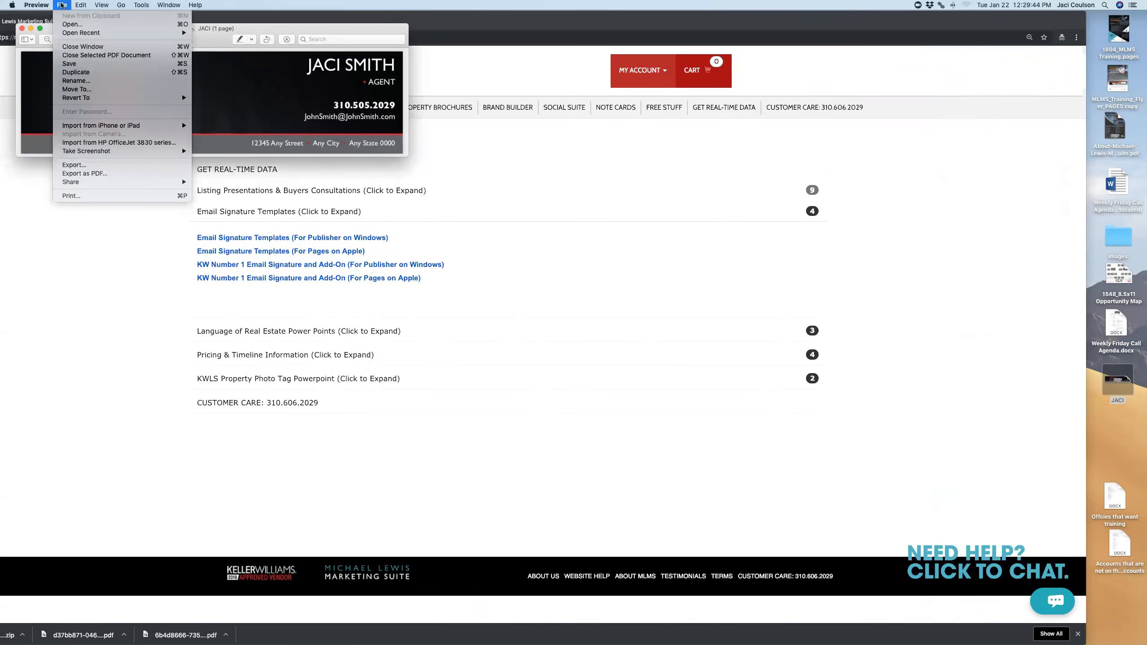
{"action": "left_click", "coordinate": [80, 166]}
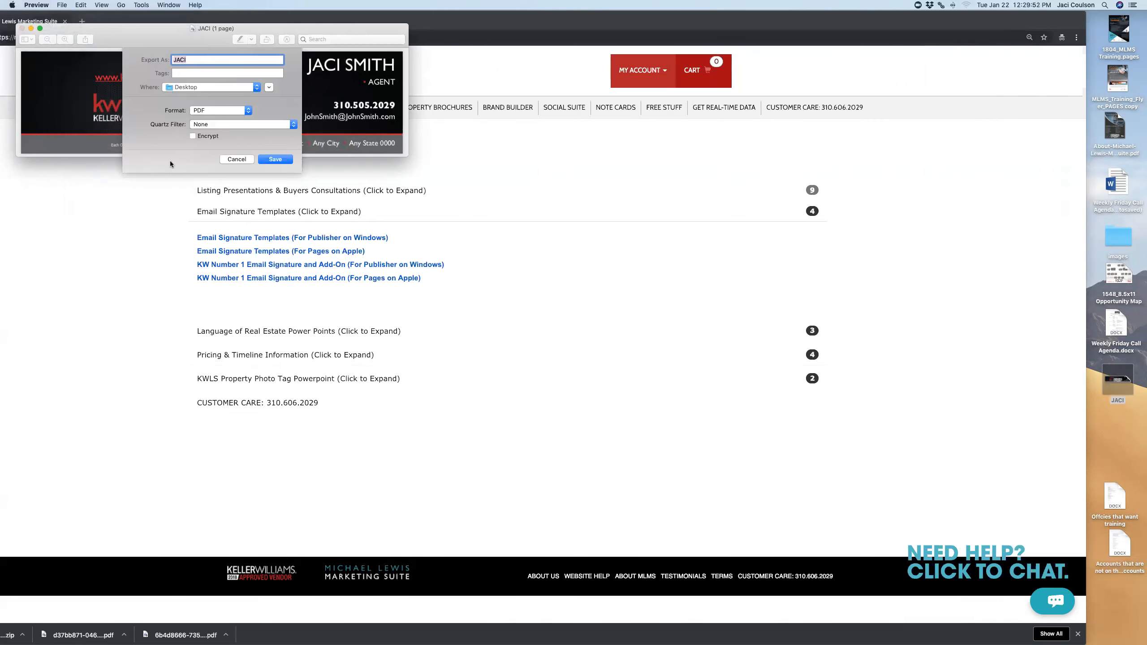
{"action": "left_click", "coordinate": [203, 111]}
{"action": "left_click", "coordinate": [202, 118]}
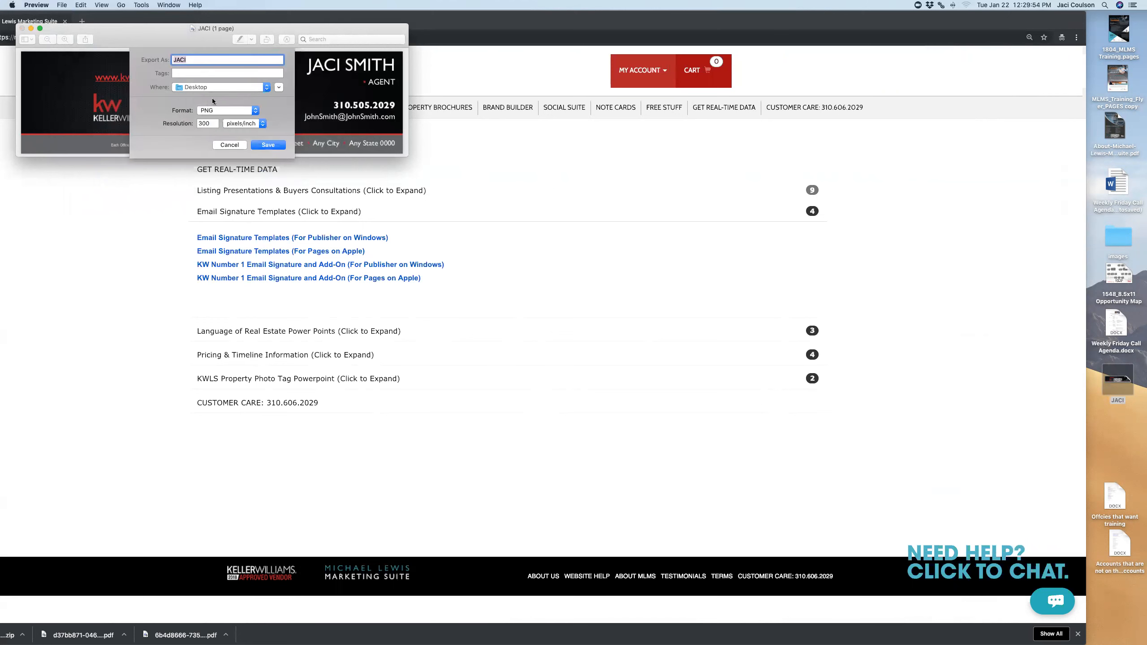
{"action": "left_click", "coordinate": [268, 144]}
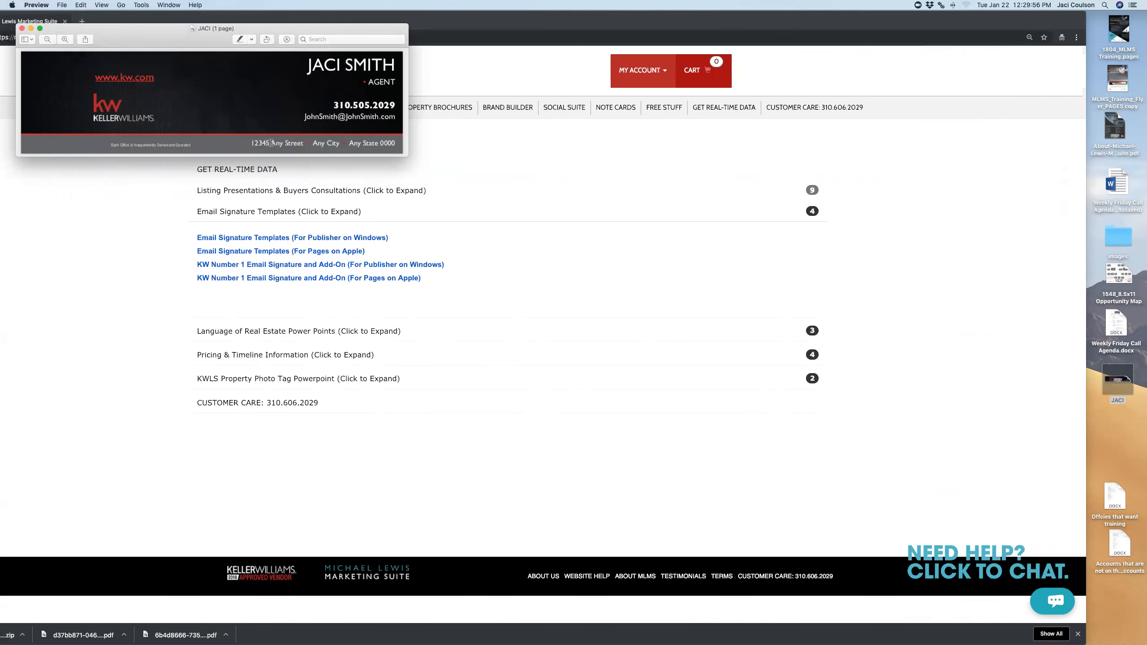
{"action": "left_click", "coordinate": [1097, 414]}
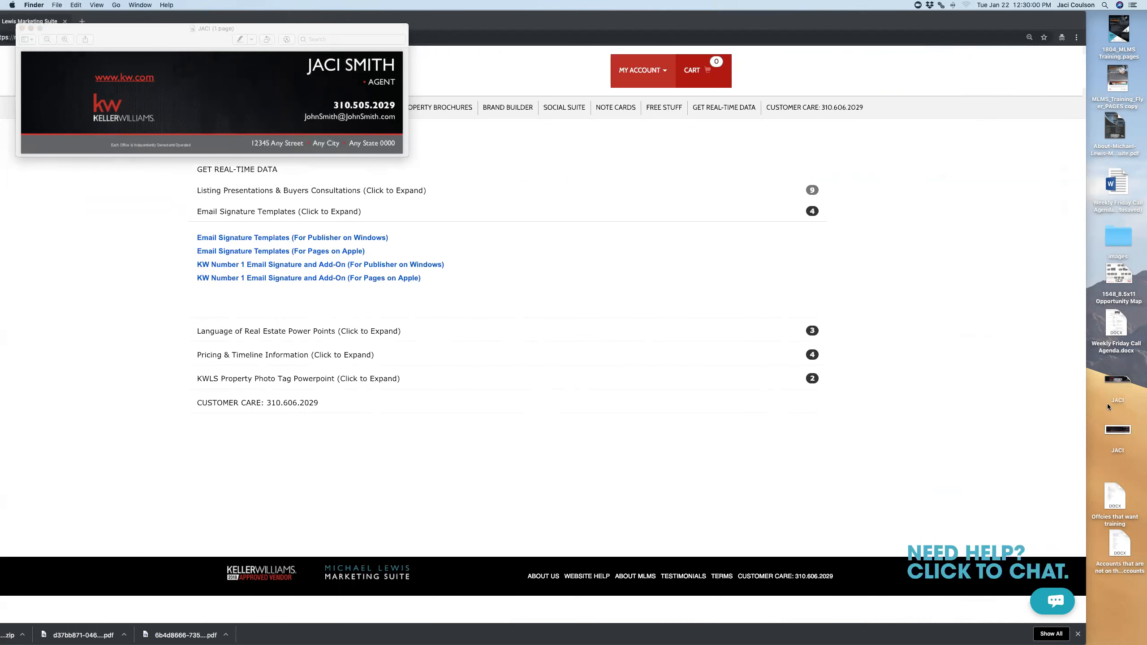
Bring Chrome forward and place the Gmail Settings window over the Keller Williams page
{"action": "left_click_drag", "start_coordinate": [915, 26], "coordinate": [973, 23]}
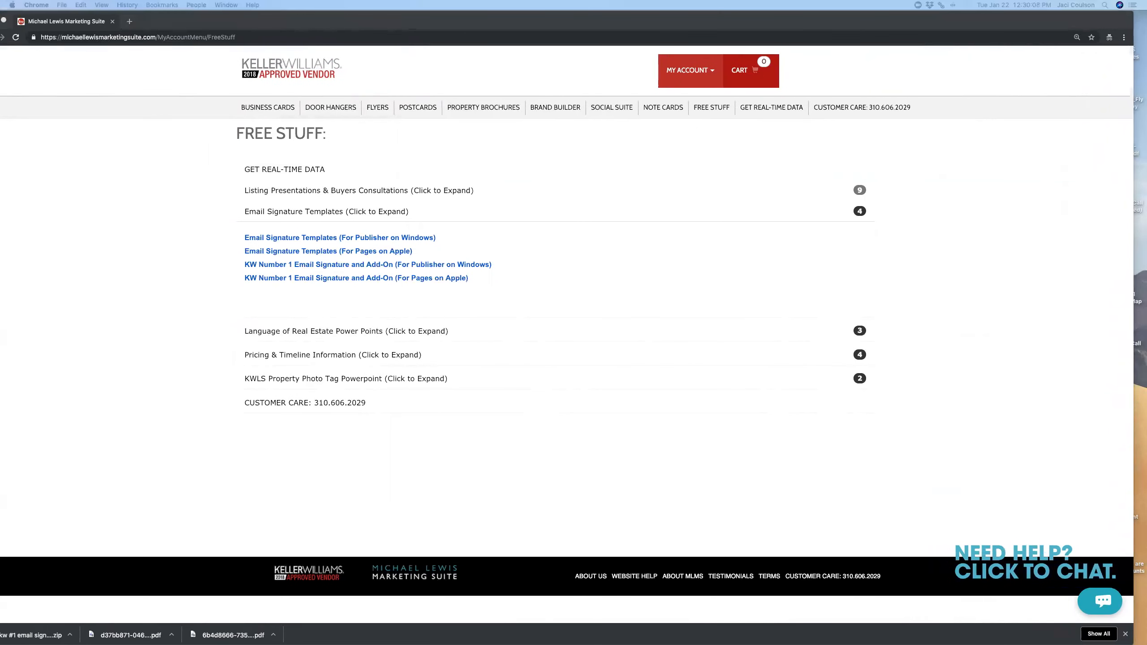
{"action": "mouse_move", "coordinate": [1146, 148]}
{"action": "left_mouse_down"}
{"action": "mouse_move", "coordinate": [398, 120]}
{"action": "mouse_move", "coordinate": [473, 84]}
{"action": "mouse_move", "coordinate": [470, 66]}
{"action": "left_mouse_up"}
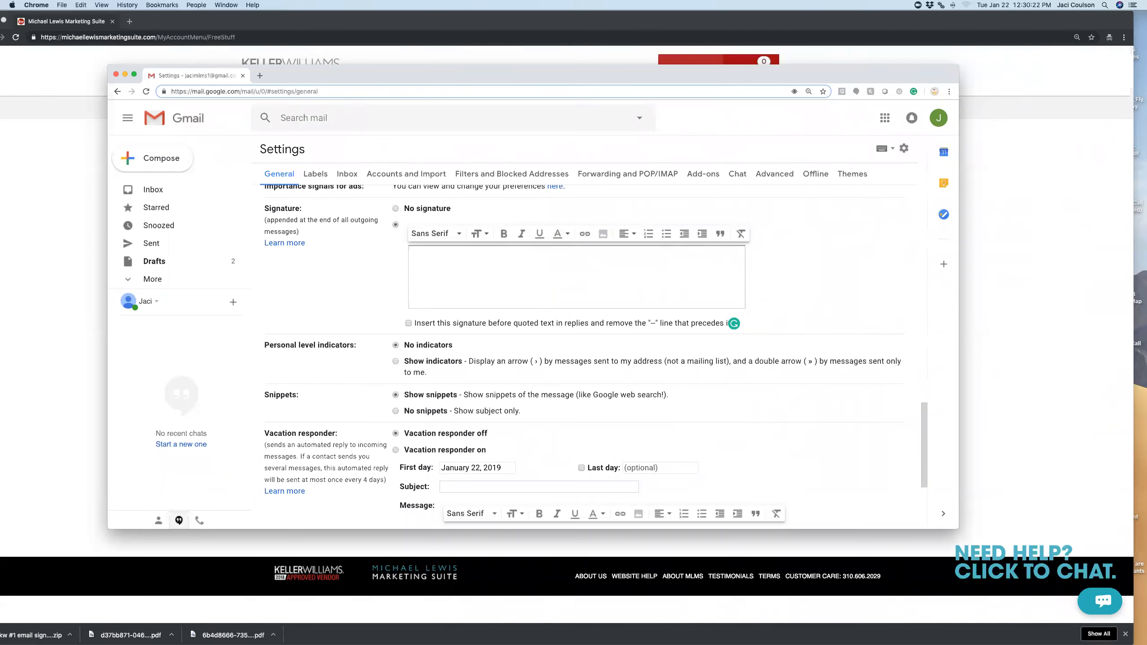
Upload the business card image from the Desktop into the Gmail signature editor
{"action": "left_click", "coordinate": [603, 235]}
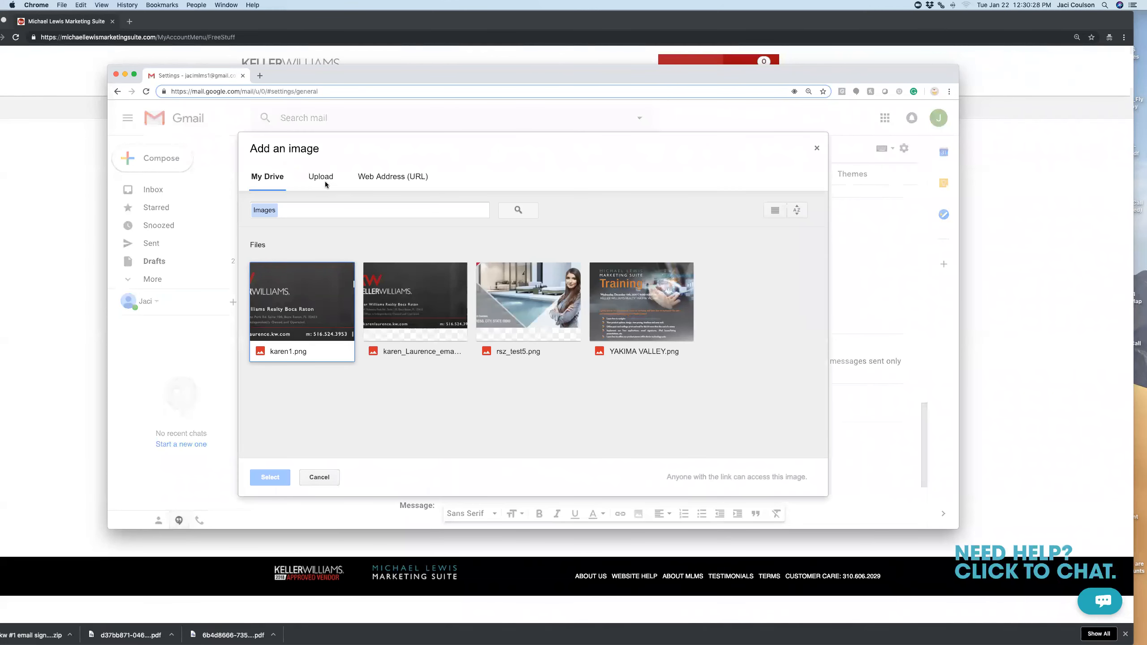
{"action": "left_click_drag", "start_coordinate": [1076, 27], "coordinate": [1022, 102]}
{"action": "left_click_drag", "start_coordinate": [929, 83], "coordinate": [945, 45]}
{"action": "left_click", "coordinate": [349, 140]}
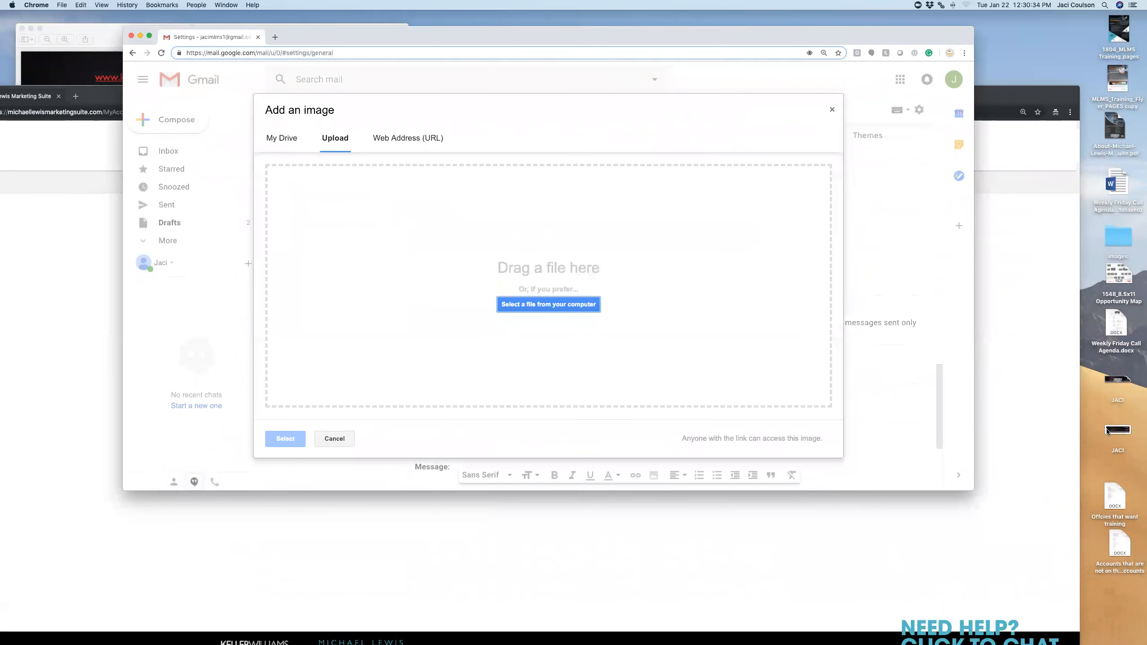
{"action": "left_click_drag", "start_coordinate": [1123, 433], "coordinate": [541, 335]}
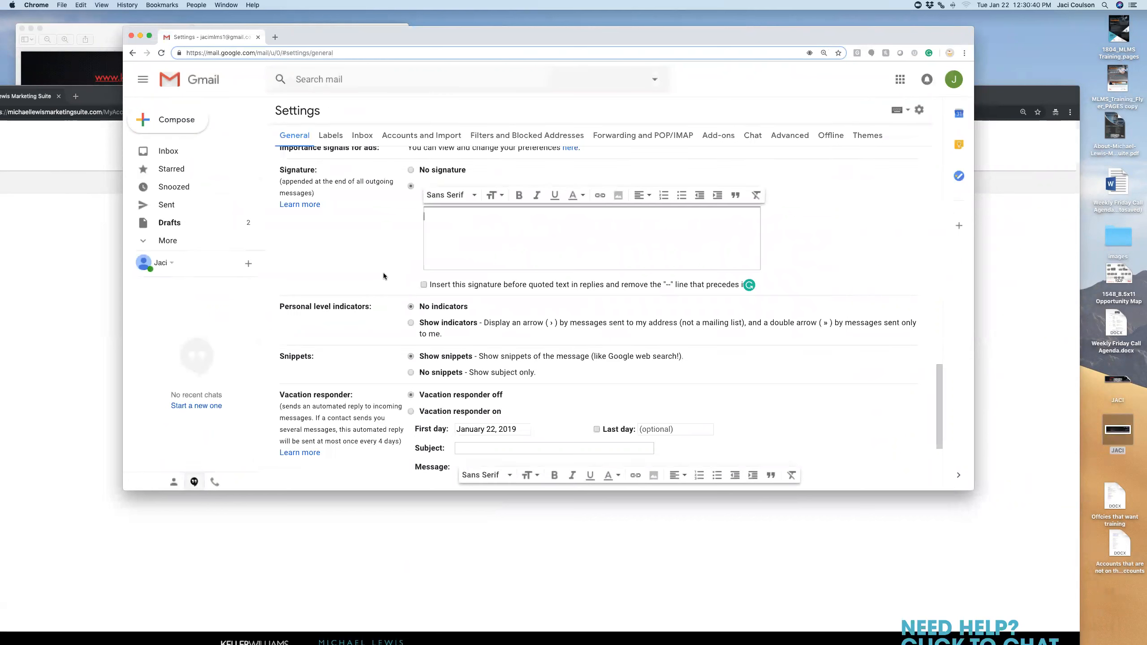
Set the signature image size to Large and confirm the size
{"action": "scroll", "coordinate": [674, 334], "scroll_direction": "down", "scroll_amount": 2}
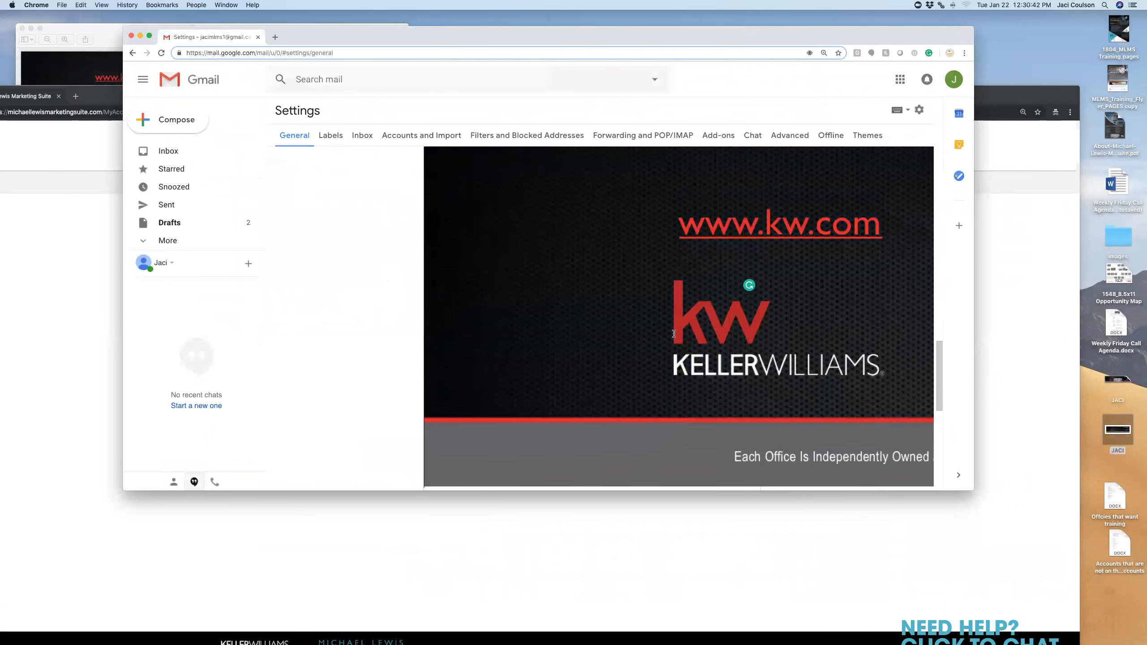
{"action": "scroll", "coordinate": [589, 310], "scroll_direction": "down", "scroll_amount": 2}
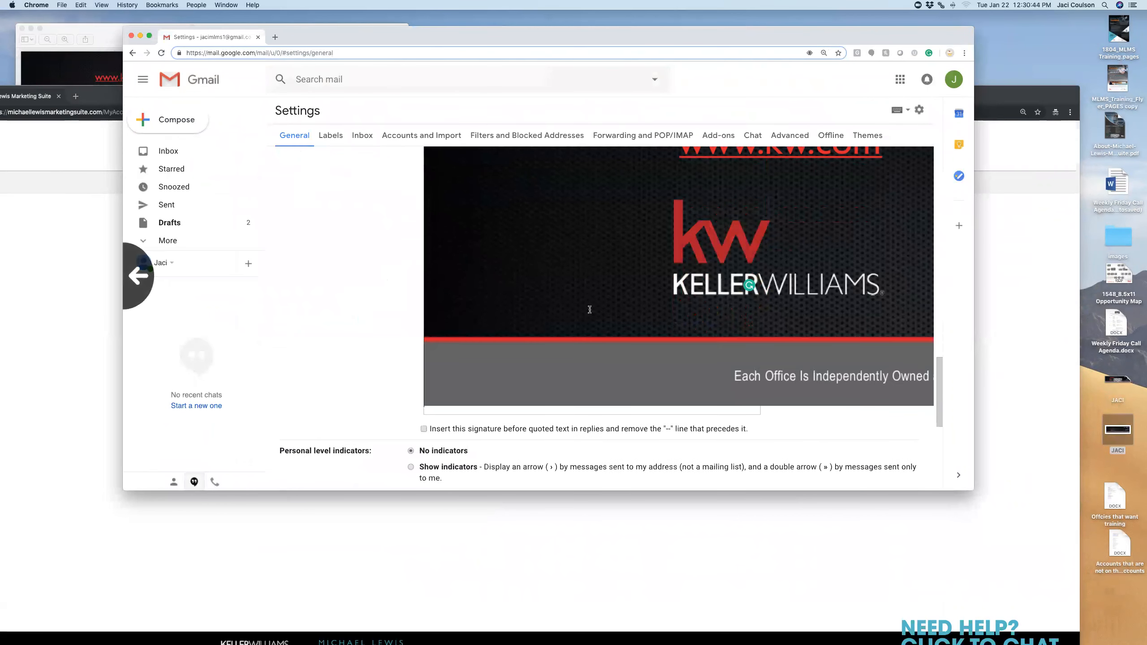
{"action": "left_click", "coordinate": [507, 391]}
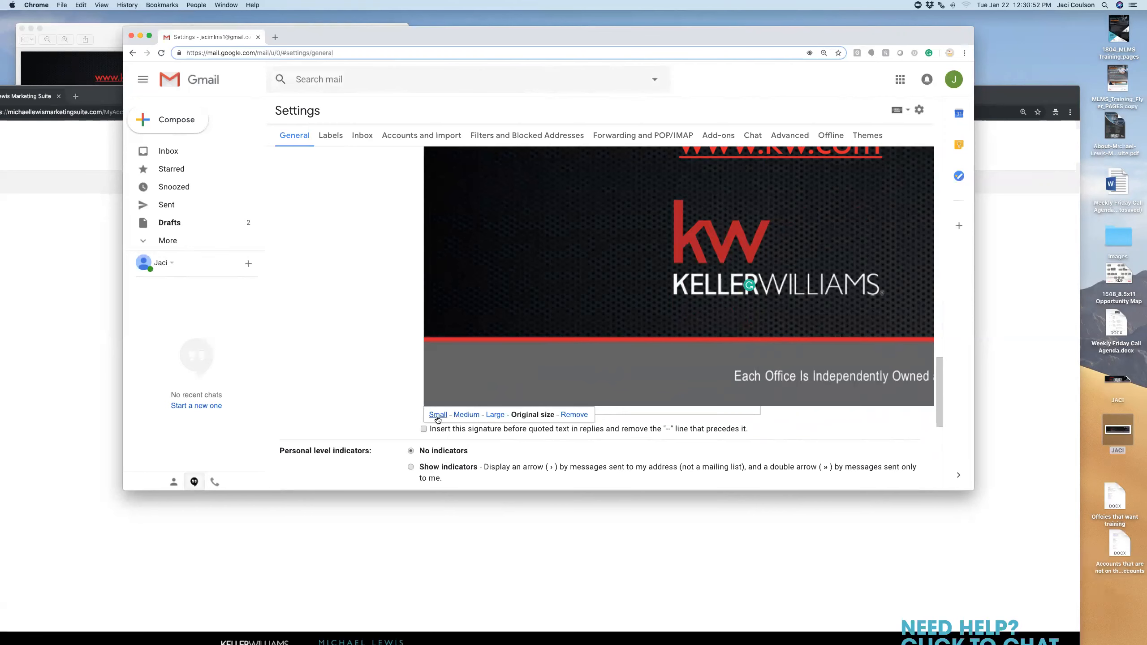
{"action": "left_click", "coordinate": [491, 415]}
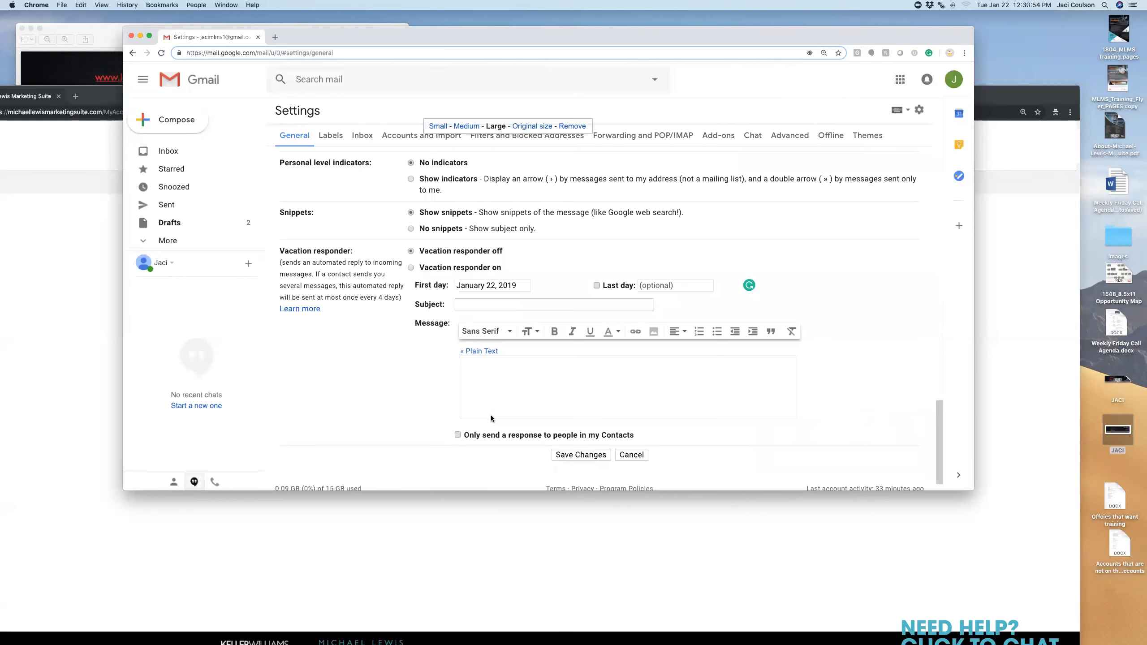
{"action": "scroll", "coordinate": [565, 245], "scroll_direction": "up", "scroll_amount": 5}
{"action": "scroll", "coordinate": [565, 245], "scroll_direction": "down", "scroll_amount": 1}
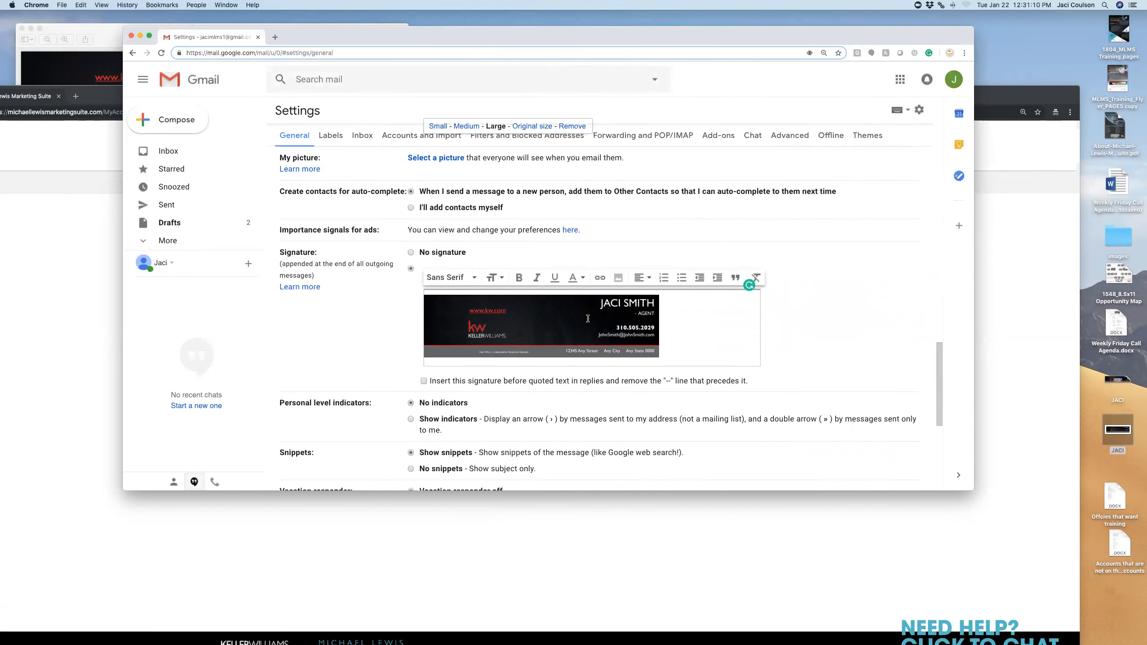
{"action": "left_click", "coordinate": [588, 318]}
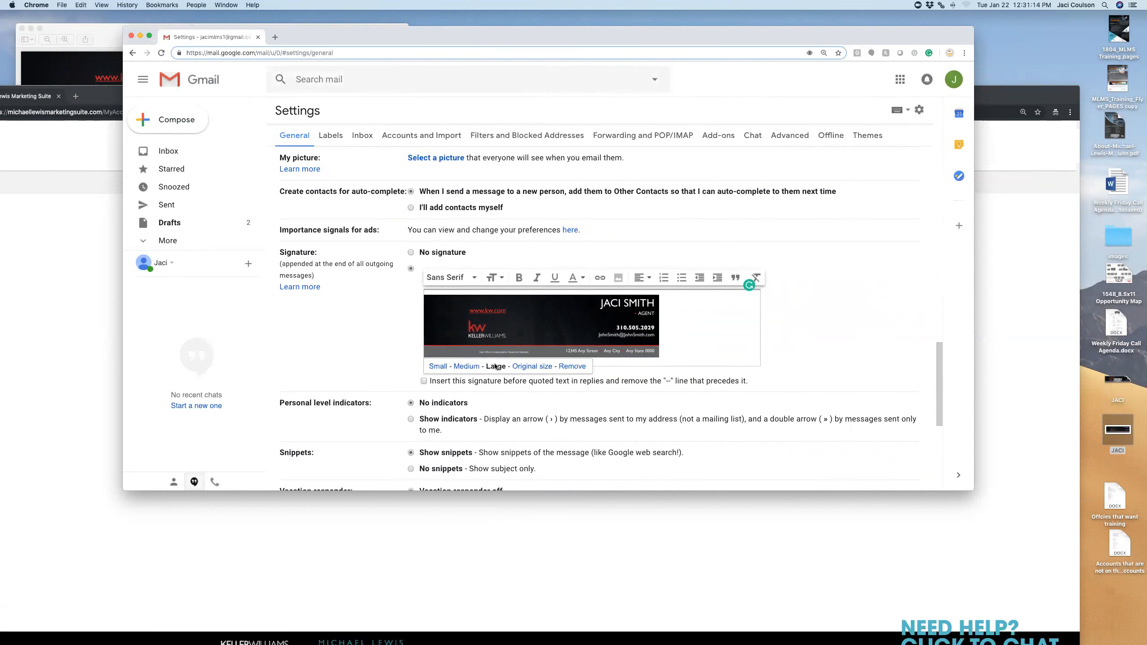
{"action": "left_click", "coordinate": [685, 321]}
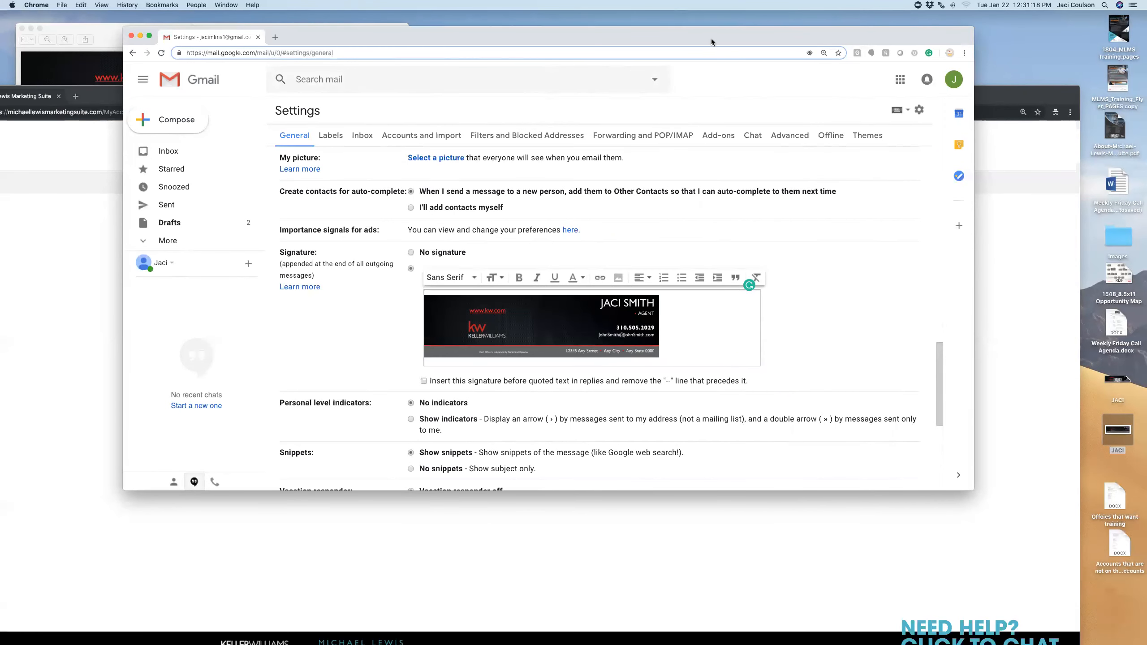
{"action": "left_click_drag", "start_coordinate": [712, 37], "coordinate": [697, 73]}
Go to picresize.com in a new browser tab
{"action": "left_click", "coordinate": [260, 84]}
{"action": "type", "text": "PIC"}
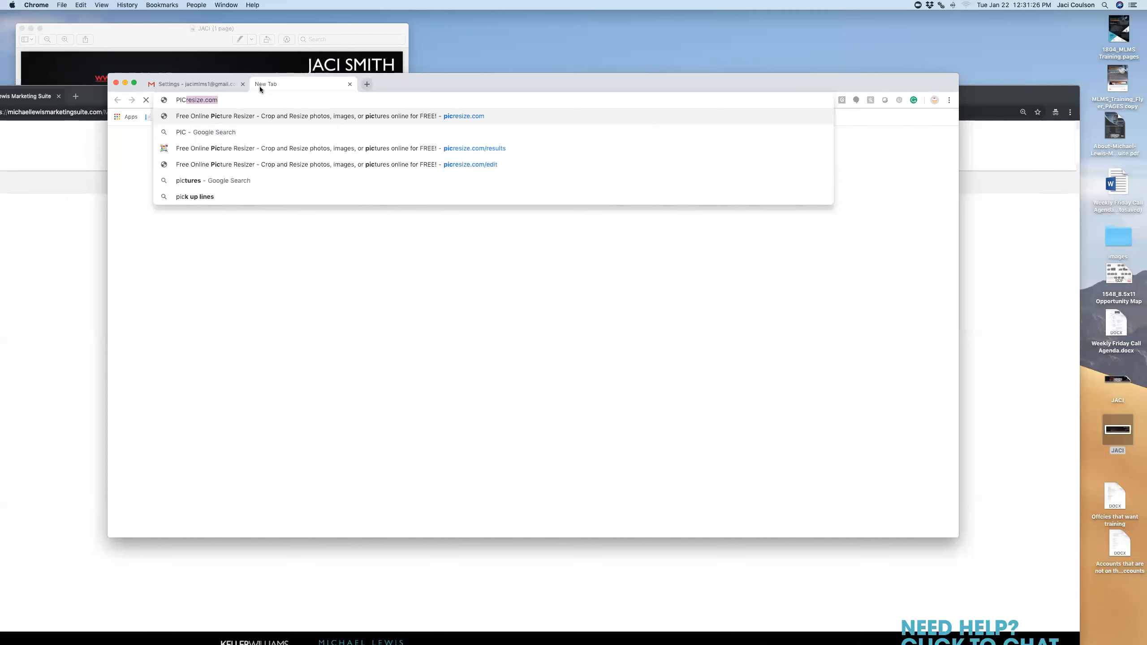
{"action": "key", "text": "Return"}
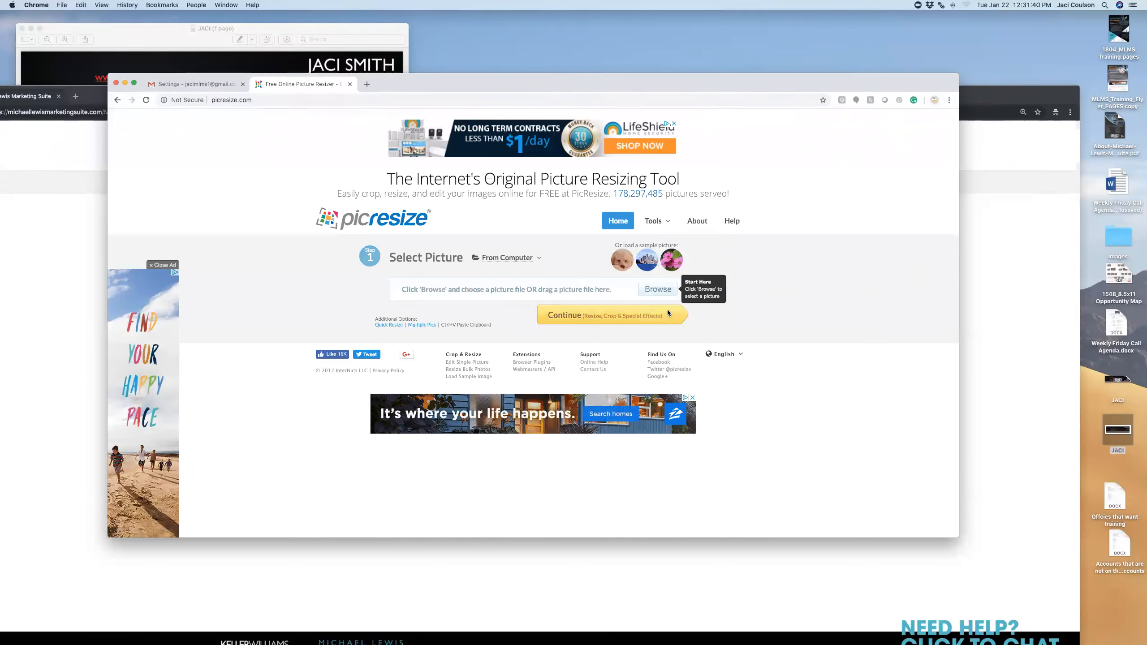
Browse for the business card image on the Desktop and load it into PicResize
{"action": "left_click", "coordinate": [657, 221]}
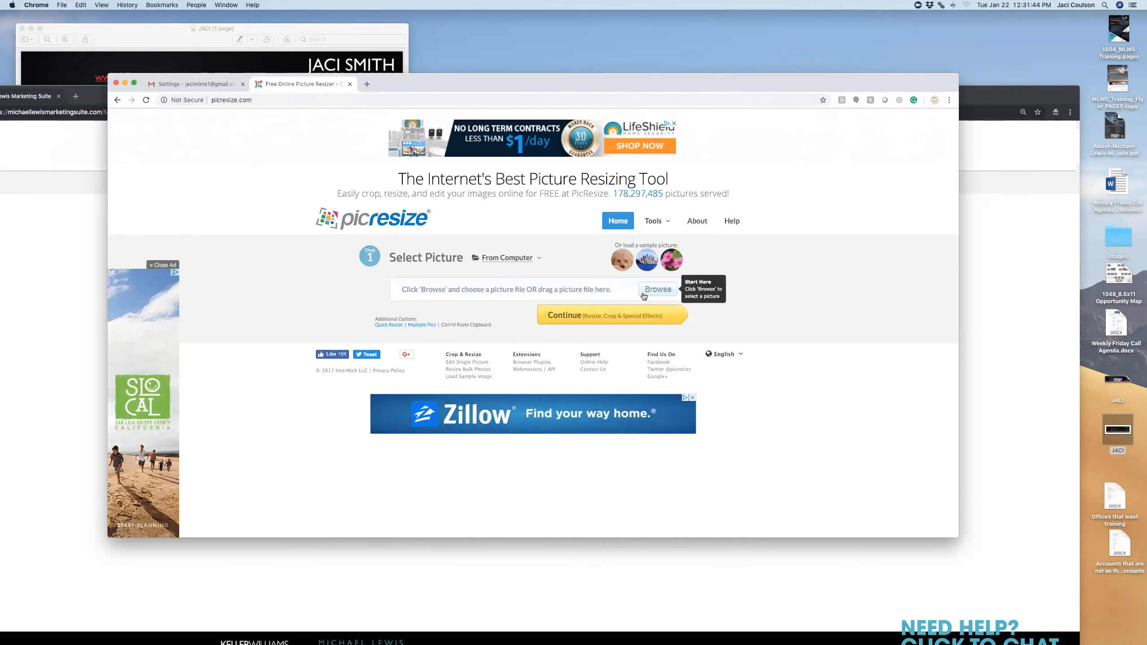
{"action": "left_click", "coordinate": [644, 296]}
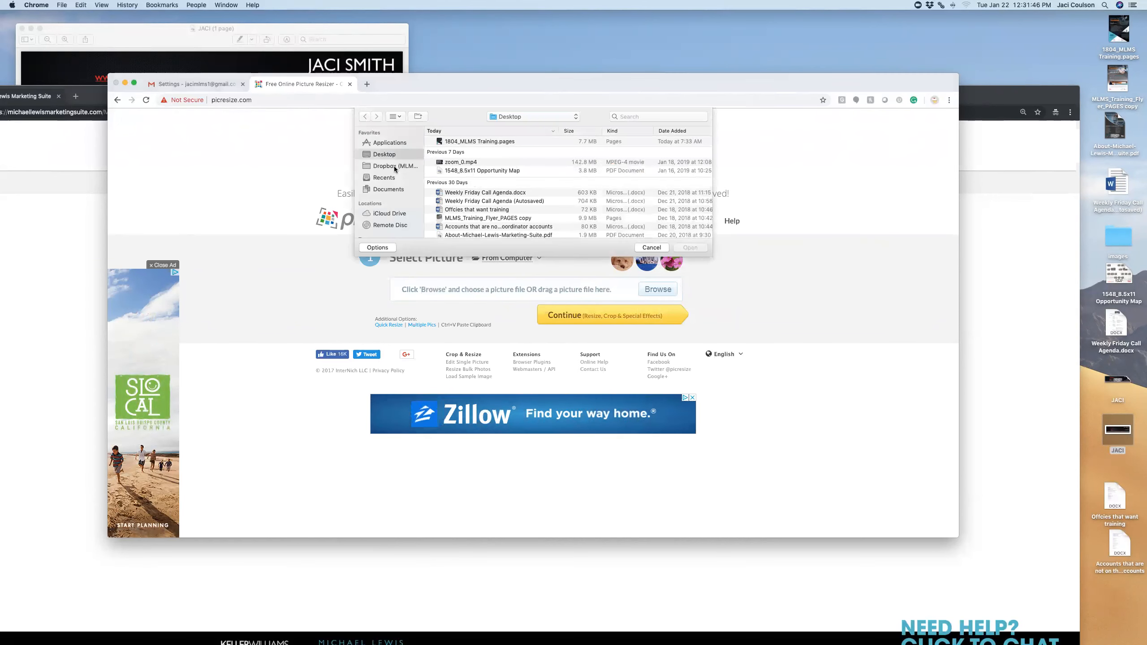
{"action": "scroll", "coordinate": [482, 203], "scroll_direction": "up", "scroll_amount": 3}
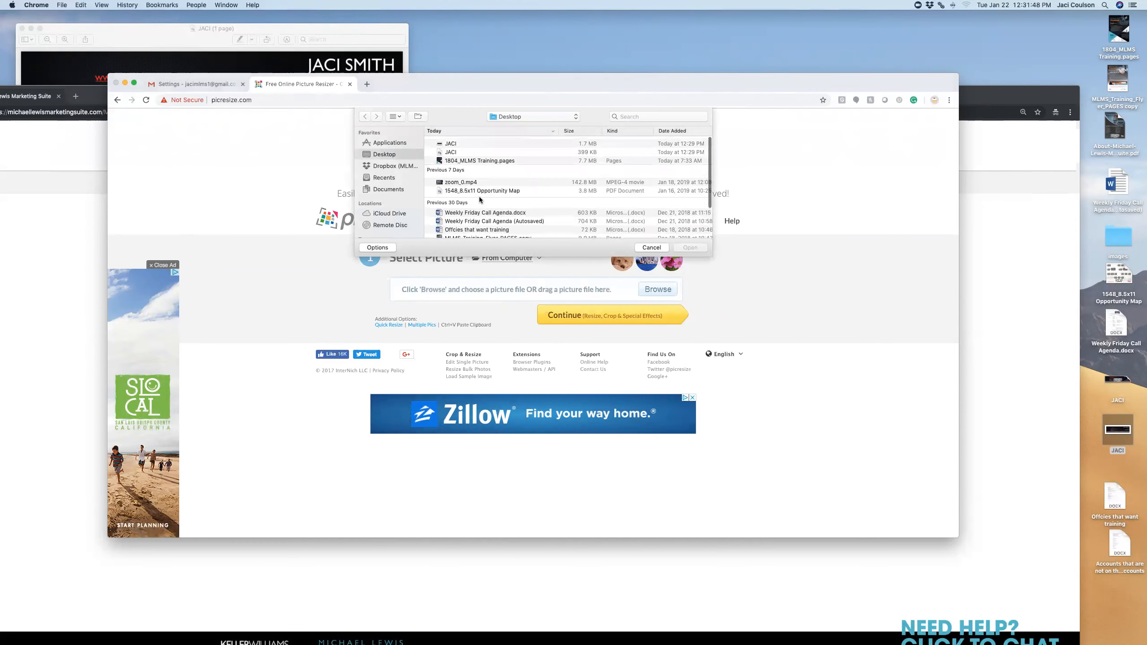
{"action": "scroll", "coordinate": [461, 147], "scroll_direction": "right", "scroll_amount": 2}
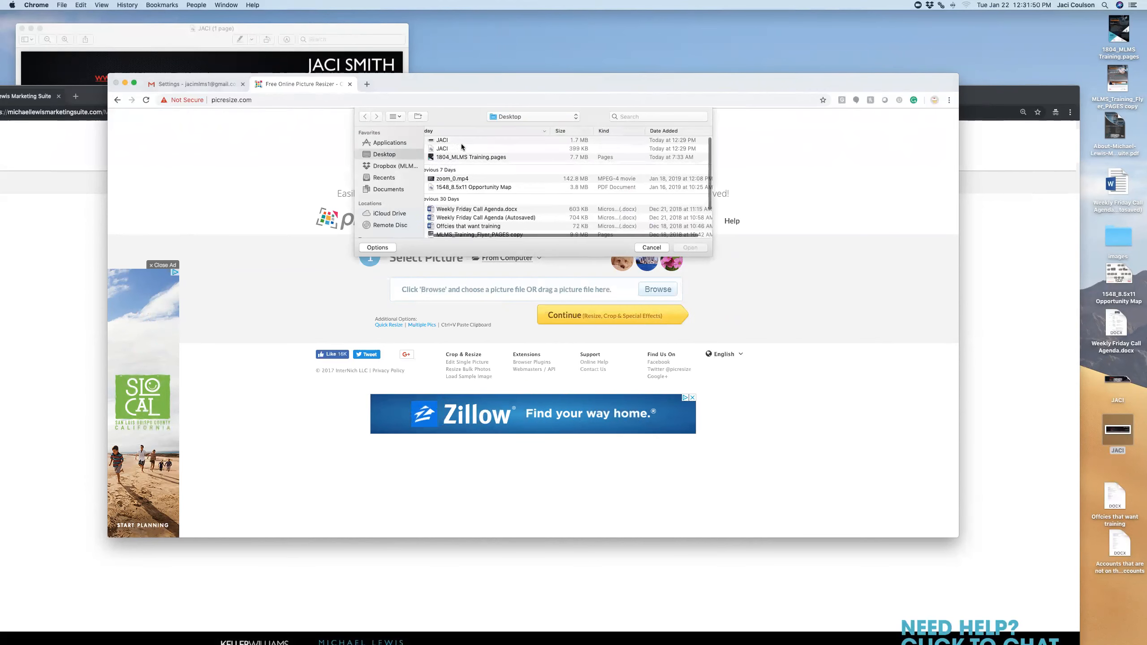
{"action": "scroll", "coordinate": [461, 146], "scroll_direction": "left", "scroll_amount": 2}
{"action": "double_click", "coordinate": [455, 142]}
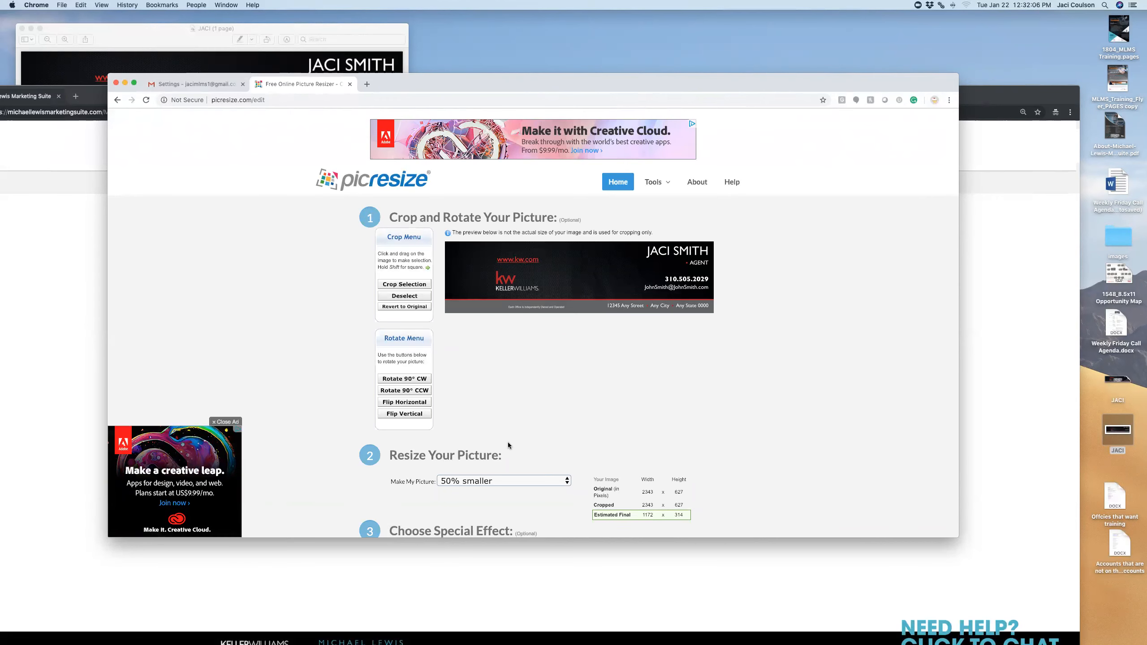
Resize the card image to 75% smaller in PicResize
{"action": "scroll", "coordinate": [507, 441], "scroll_direction": "down", "scroll_amount": 3}
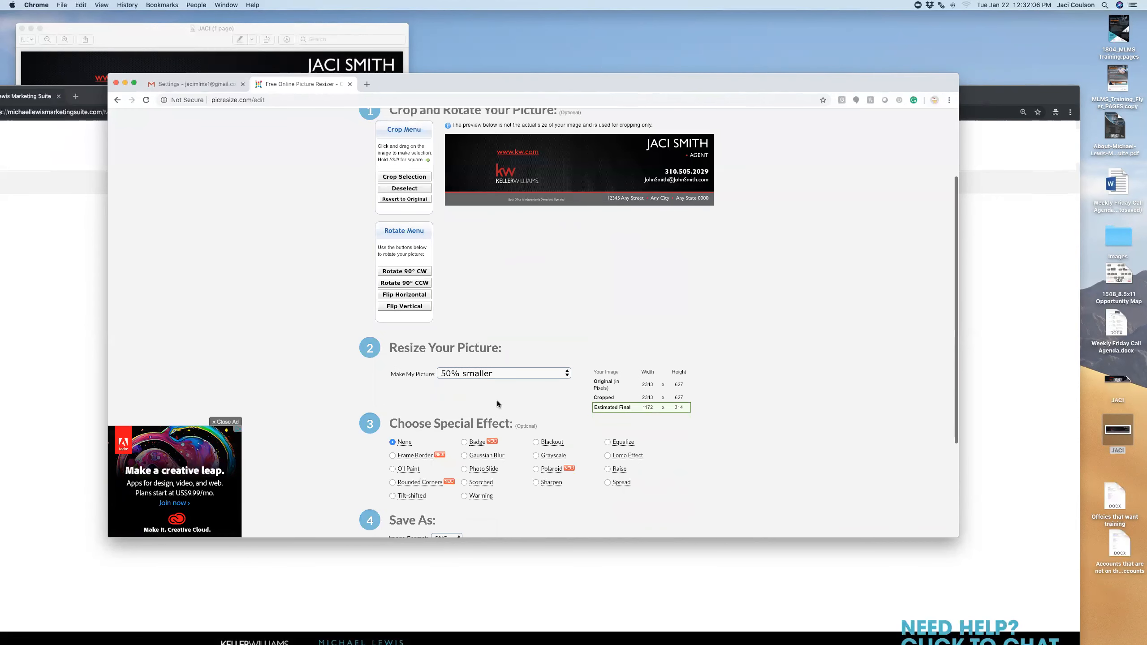
{"action": "left_click", "coordinate": [459, 375]}
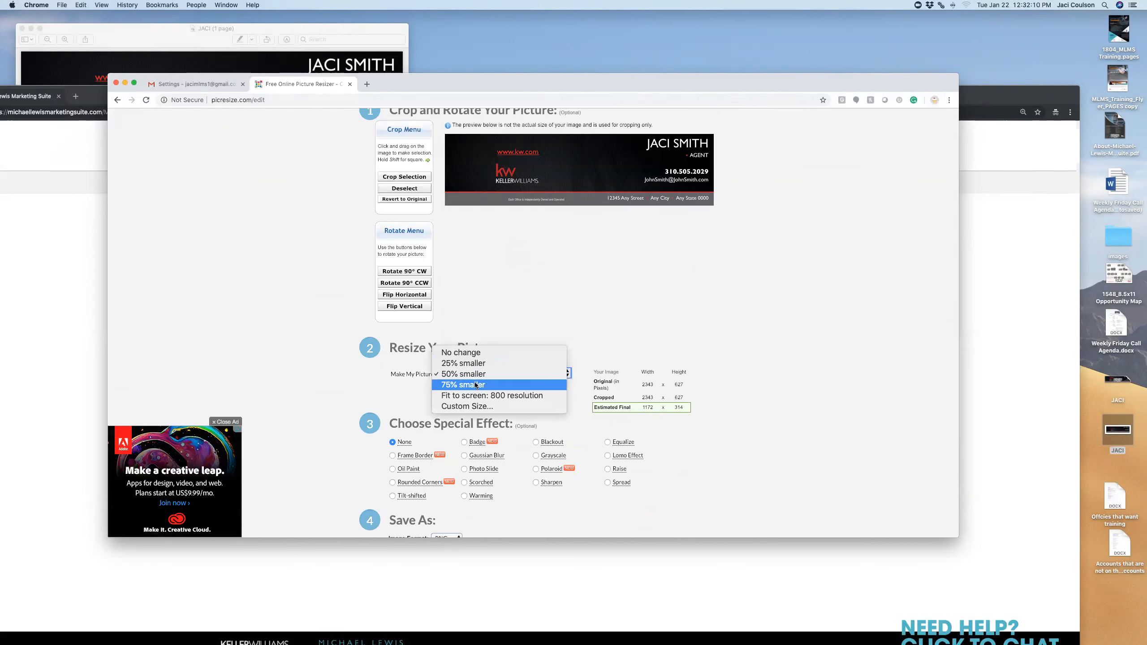
{"action": "left_click", "coordinate": [475, 386]}
{"action": "scroll", "coordinate": [475, 382], "scroll_direction": "down", "scroll_amount": 4}
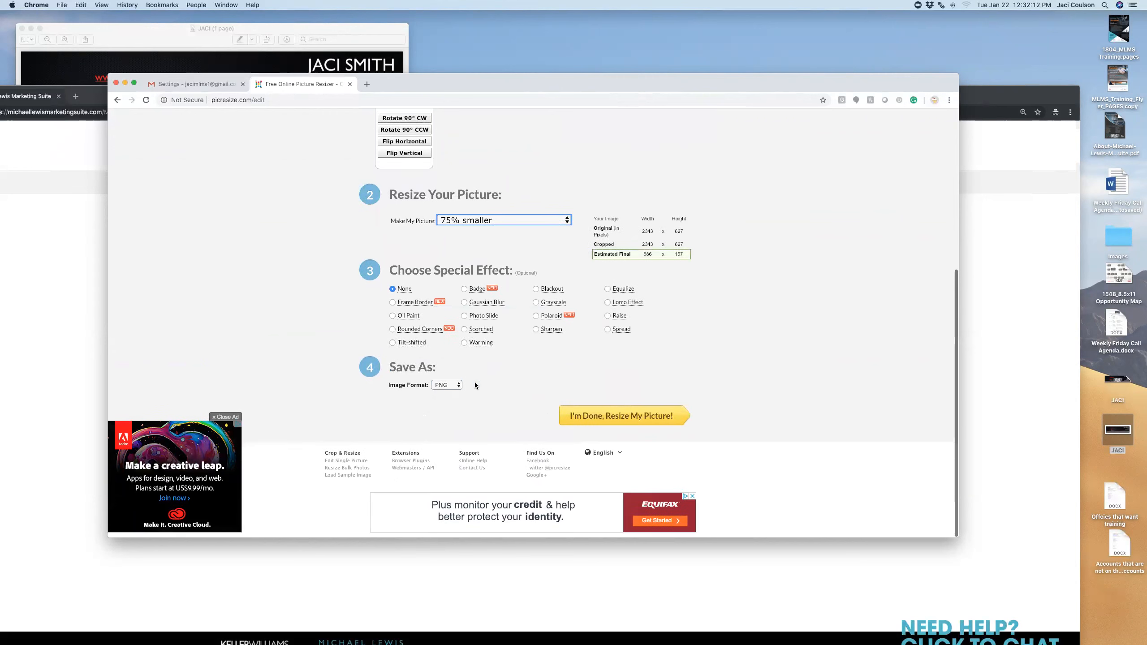
{"action": "left_click", "coordinate": [618, 421]}
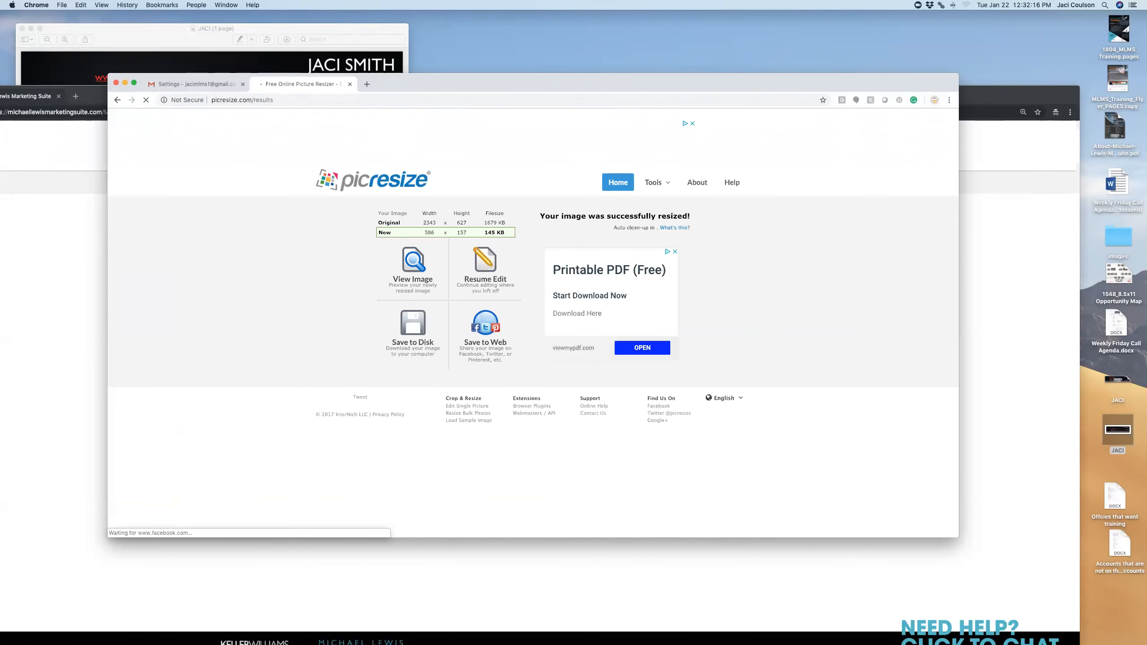
Save the resized 586 x 157 image to the Desktop as rsz_jaci.png
{"action": "left_click", "coordinate": [415, 274]}
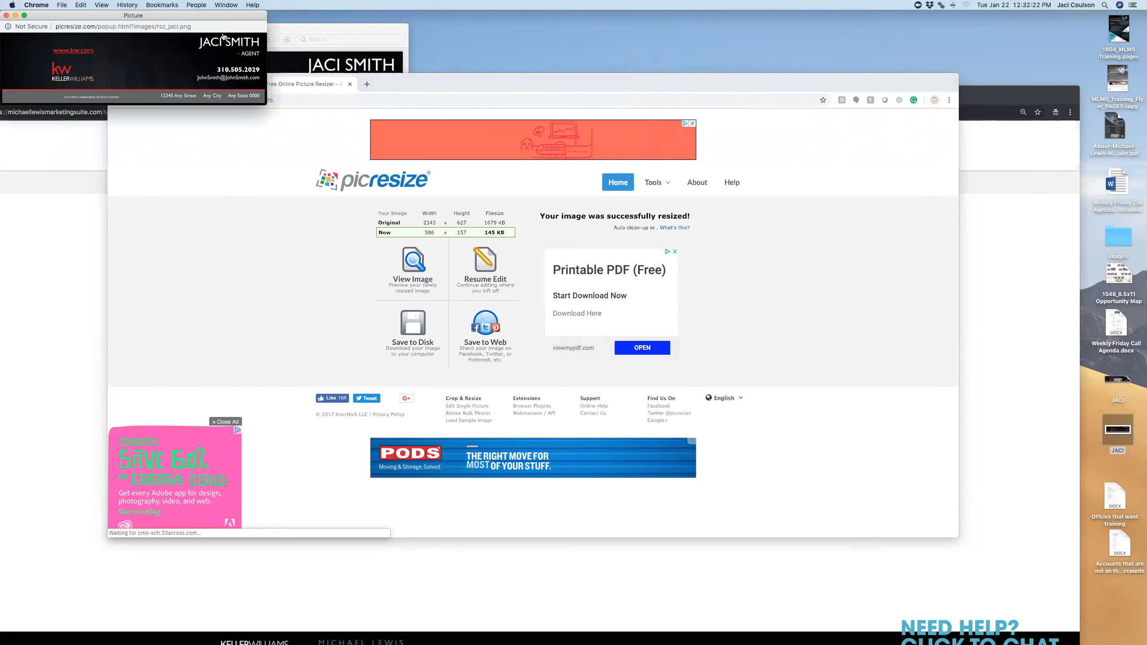
{"action": "left_click_drag", "start_coordinate": [226, 16], "coordinate": [348, 185]}
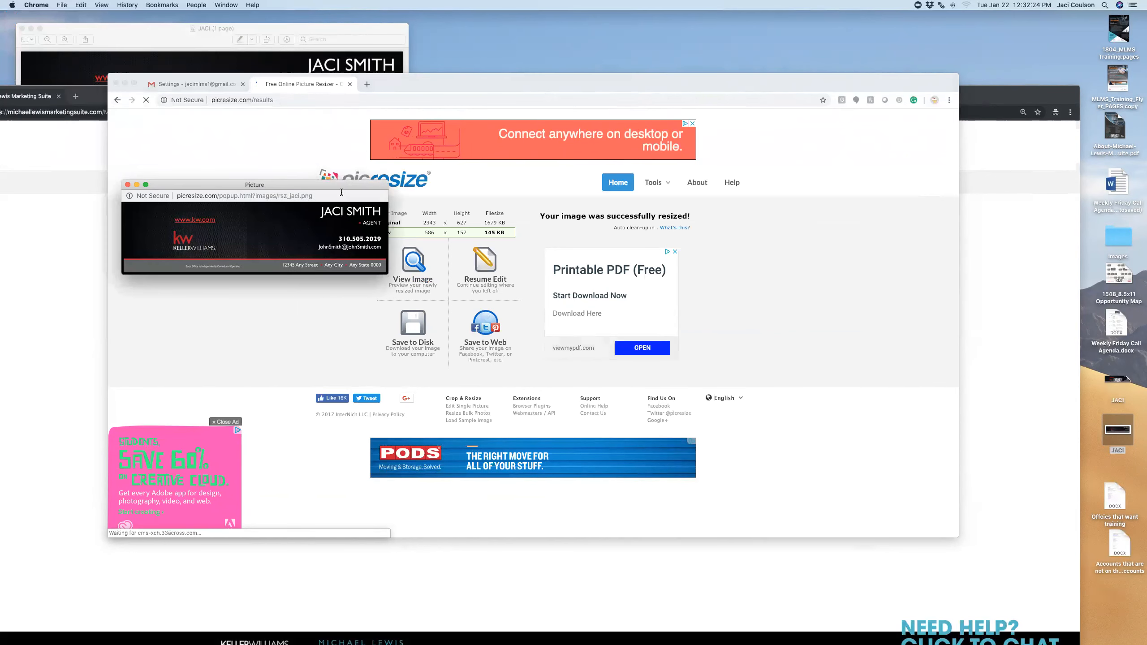
{"action": "right_click", "coordinate": [301, 227]}
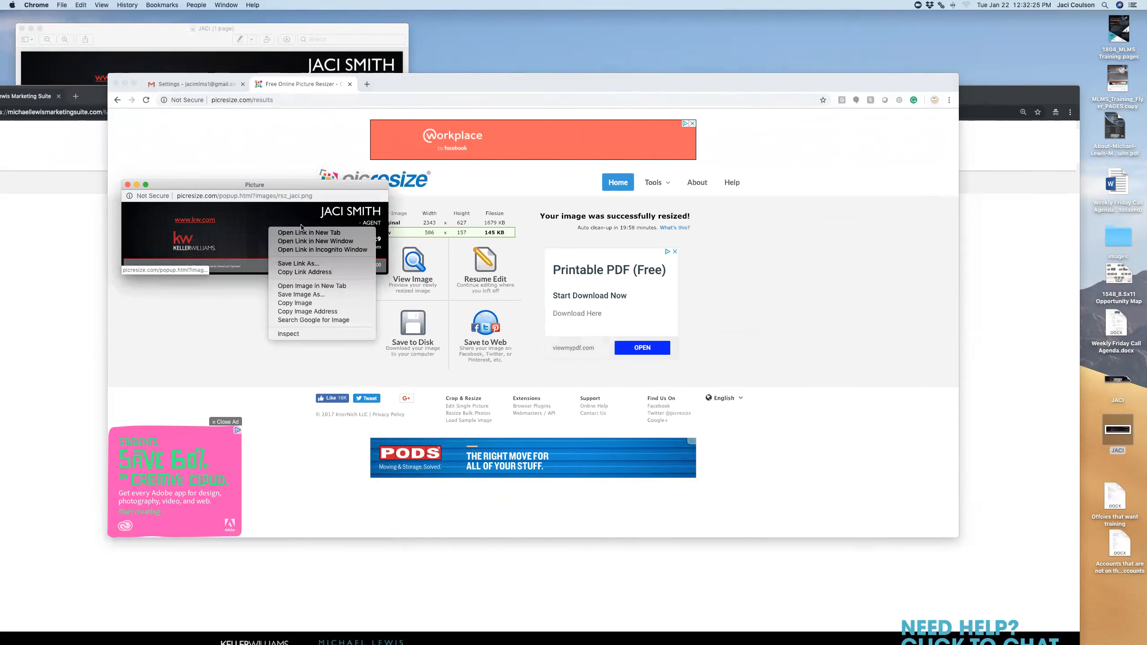
{"action": "left_click", "coordinate": [318, 294]}
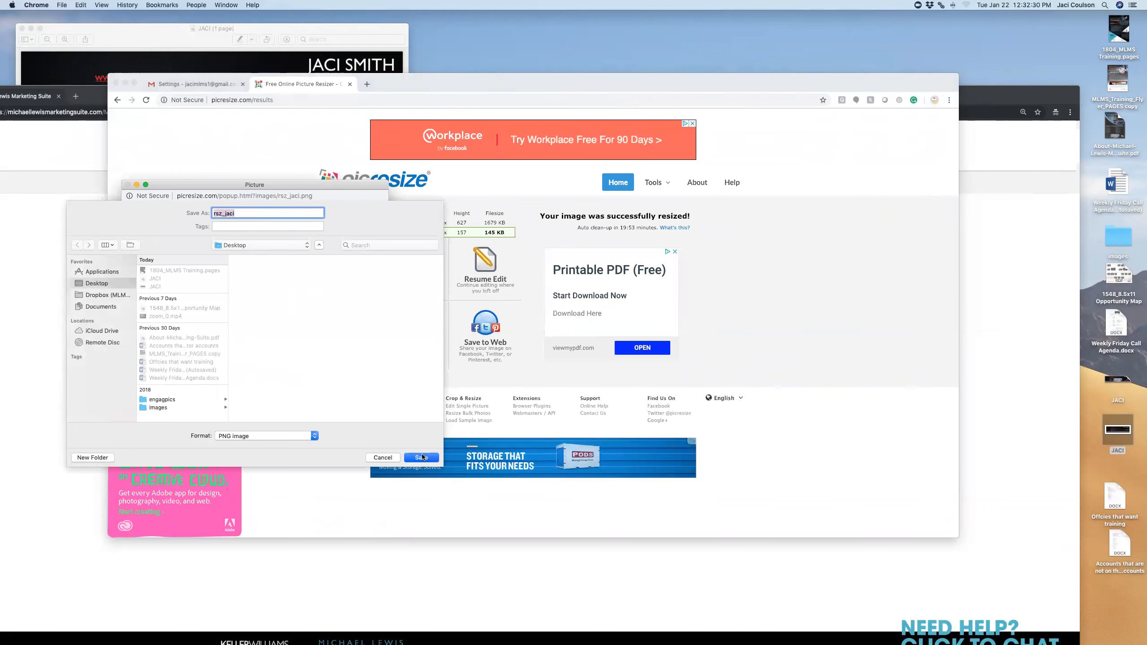
{"action": "key", "text": "Return"}
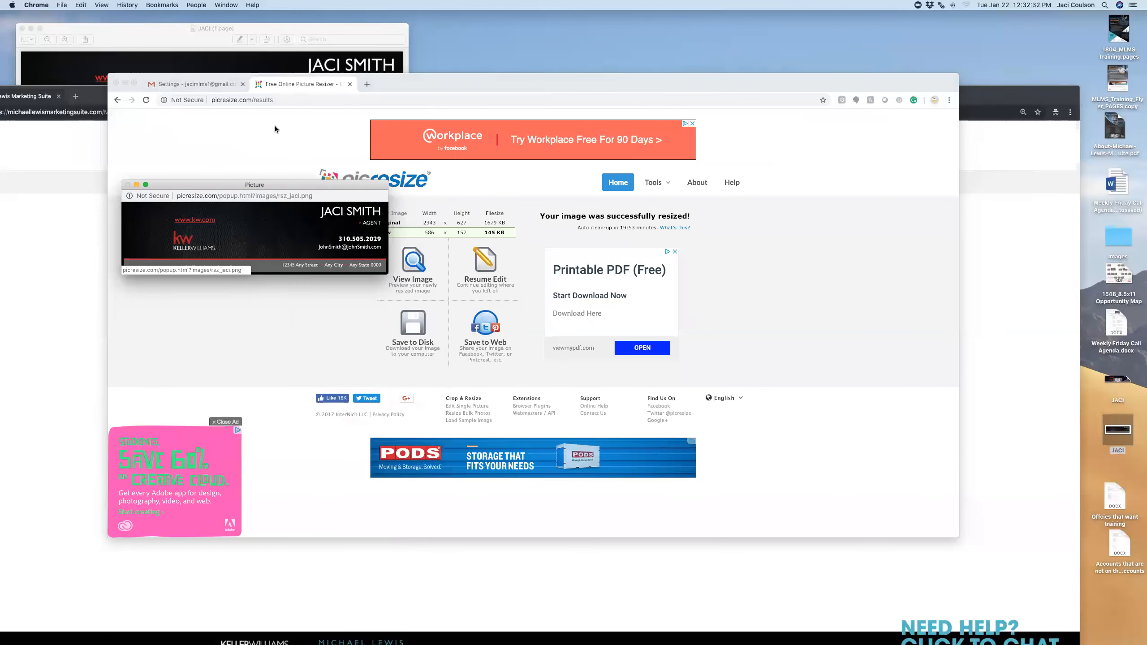
{"action": "left_click", "coordinate": [210, 86]}
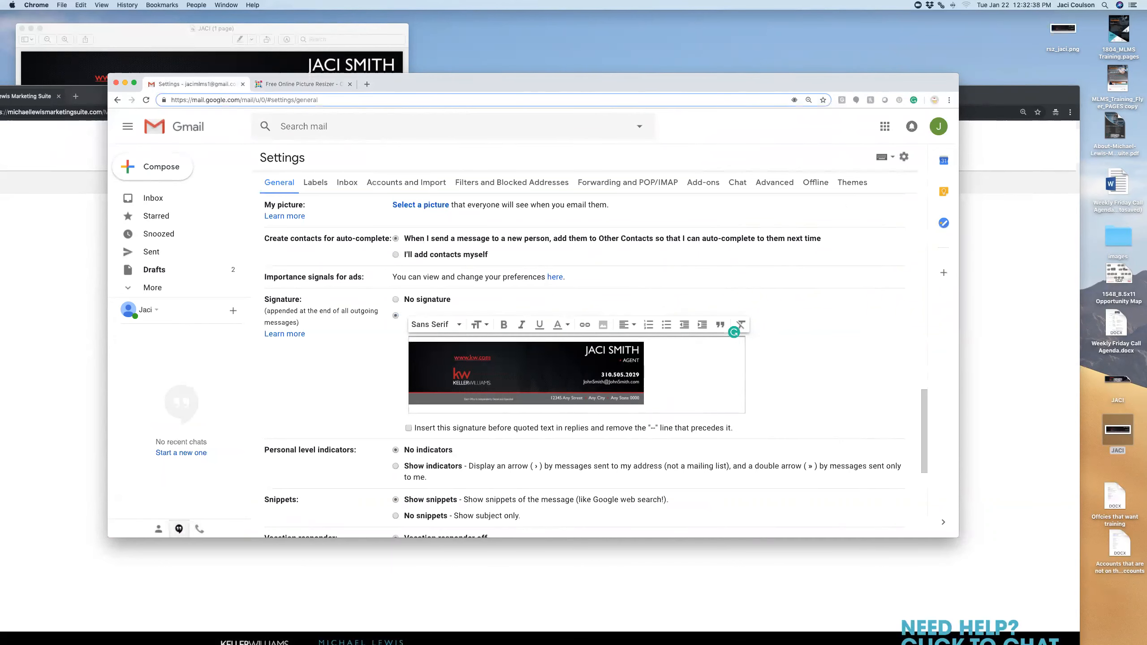
Upload rsz_jaci.png into the Gmail signature as the new banner image
{"action": "left_click", "coordinate": [603, 325]}
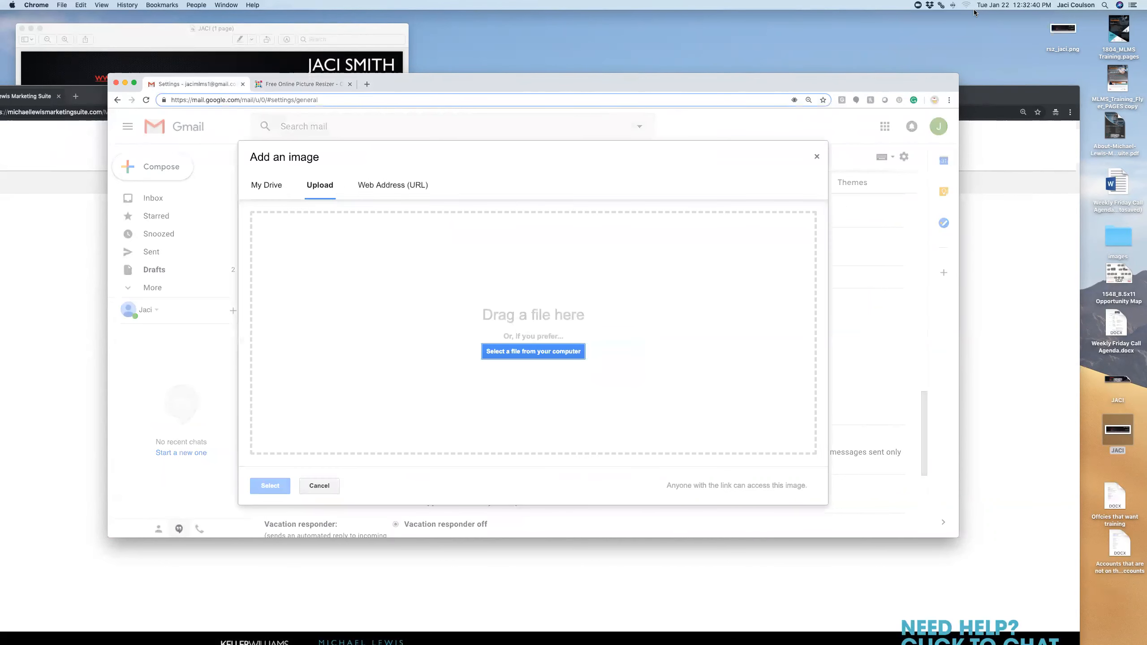
{"action": "left_click_drag", "start_coordinate": [1063, 29], "coordinate": [550, 346]}
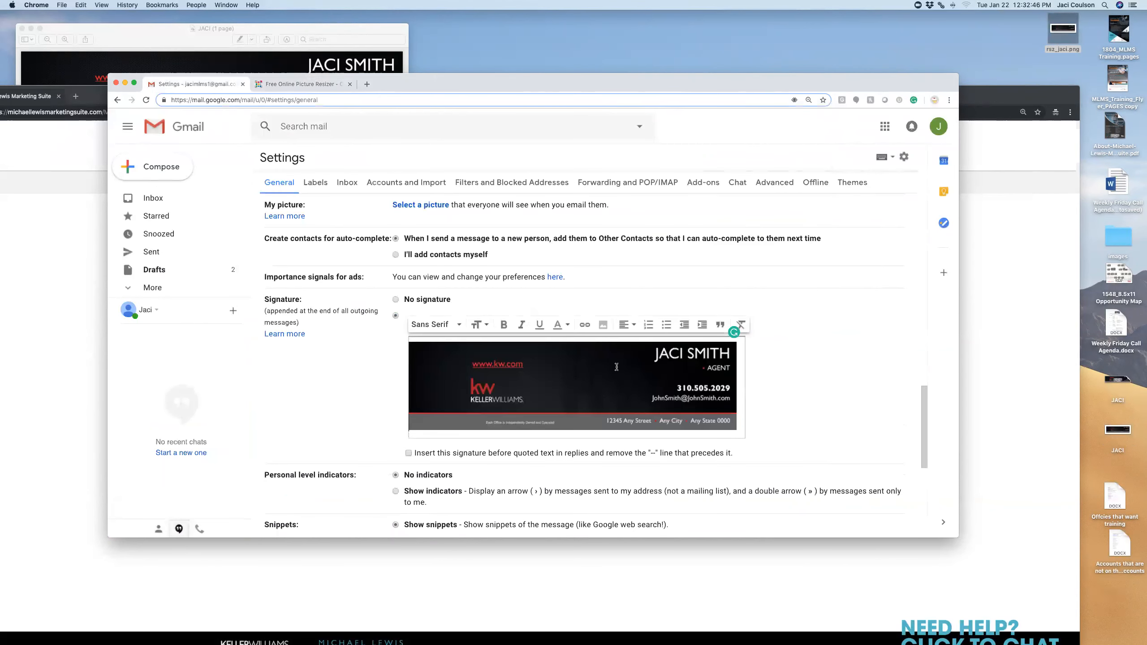
{"action": "scroll", "coordinate": [616, 367], "scroll_direction": "down", "scroll_amount": 1}
{"action": "scroll", "coordinate": [617, 365], "scroll_direction": "up", "scroll_amount": 2}
{"action": "scroll", "coordinate": [617, 363], "scroll_direction": "down", "scroll_amount": 1}
{"action": "scroll", "coordinate": [617, 364], "scroll_direction": "down", "scroll_amount": 1}
{"action": "scroll", "coordinate": [618, 363], "scroll_direction": "up", "scroll_amount": 1}
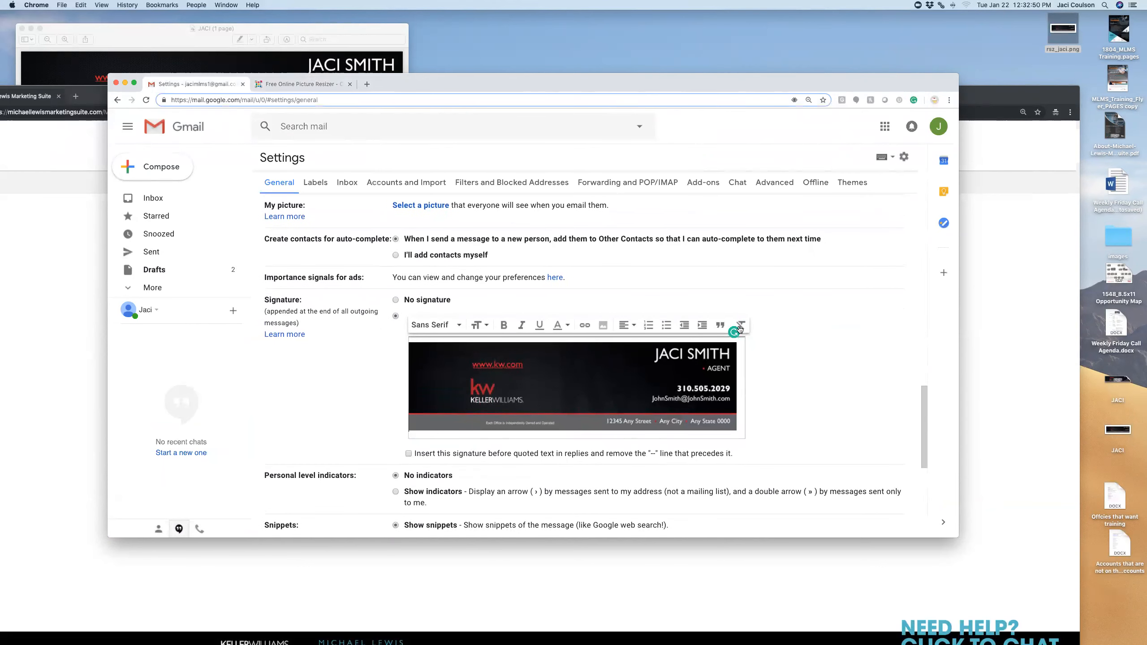
{"action": "scroll", "coordinate": [803, 337], "scroll_direction": "up", "scroll_amount": 4}
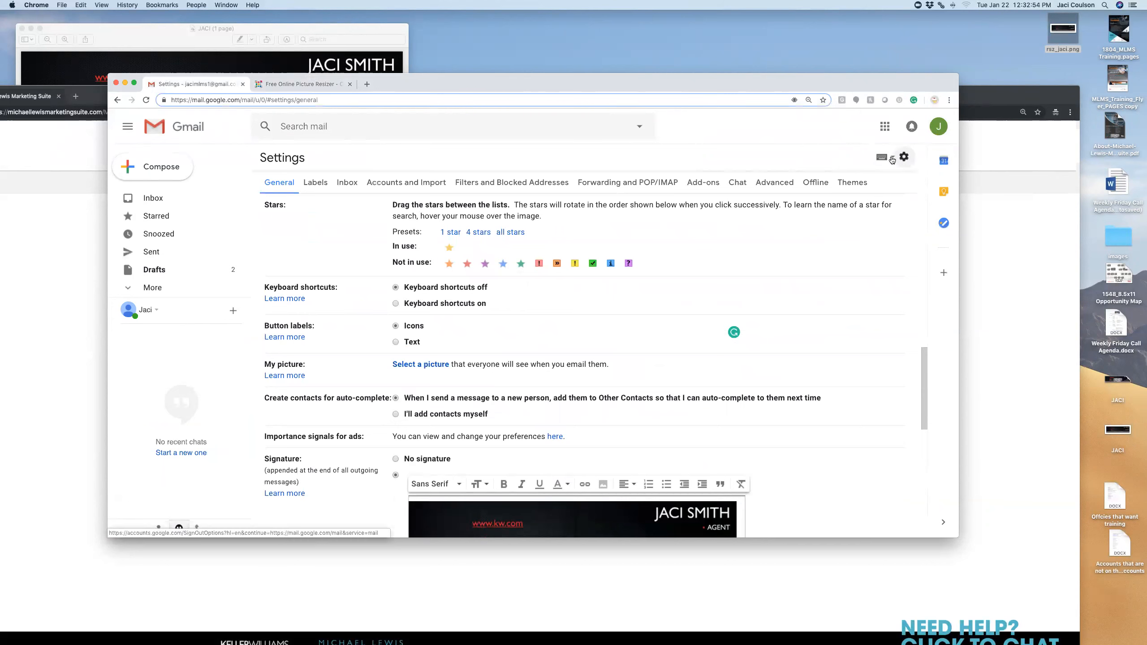
Add a blank line beneath the signature image and select the image
{"action": "left_click", "coordinate": [903, 158]}
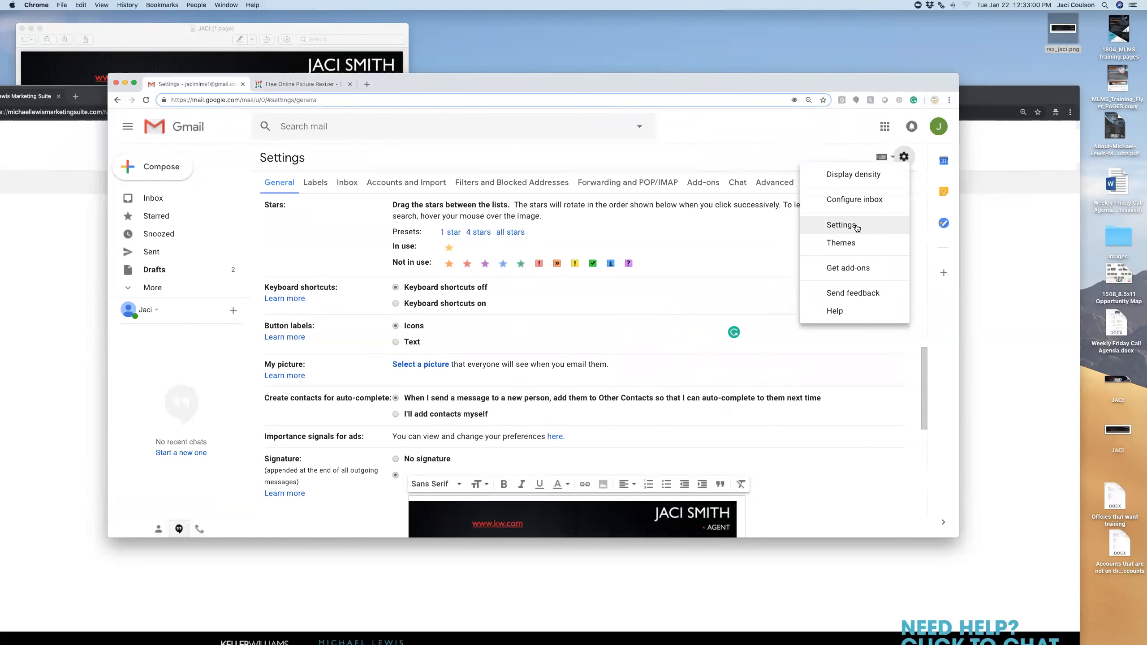
{"action": "left_click", "coordinate": [690, 346]}
{"action": "scroll", "coordinate": [691, 347], "scroll_direction": "up", "scroll_amount": 3}
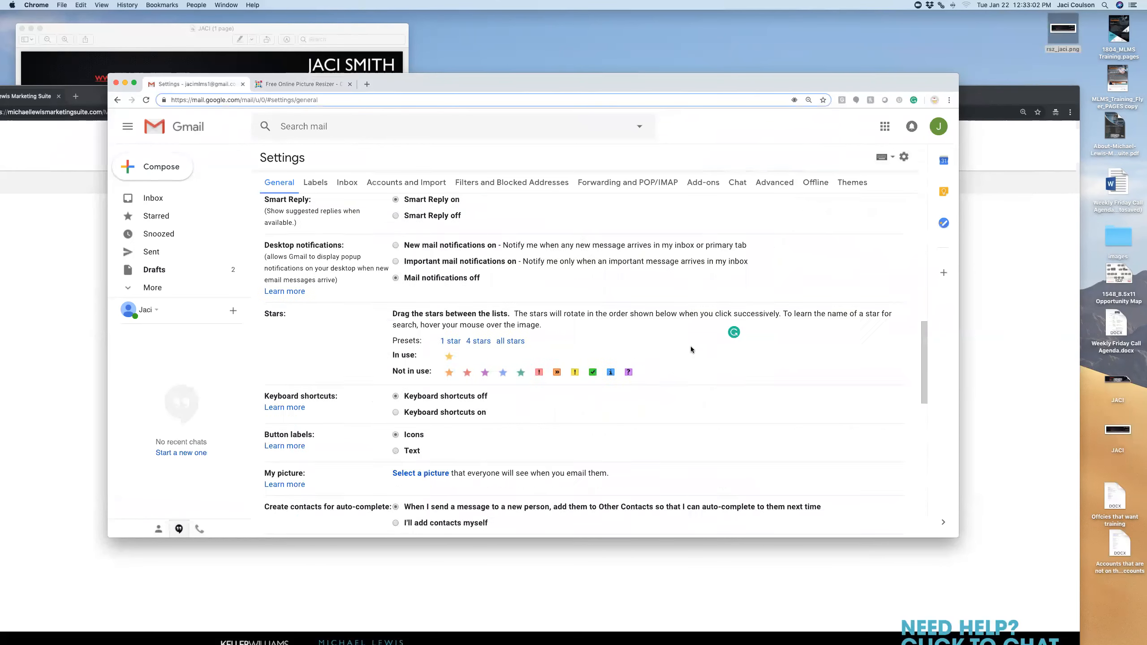
{"action": "scroll", "coordinate": [690, 347], "scroll_direction": "down", "scroll_amount": 5}
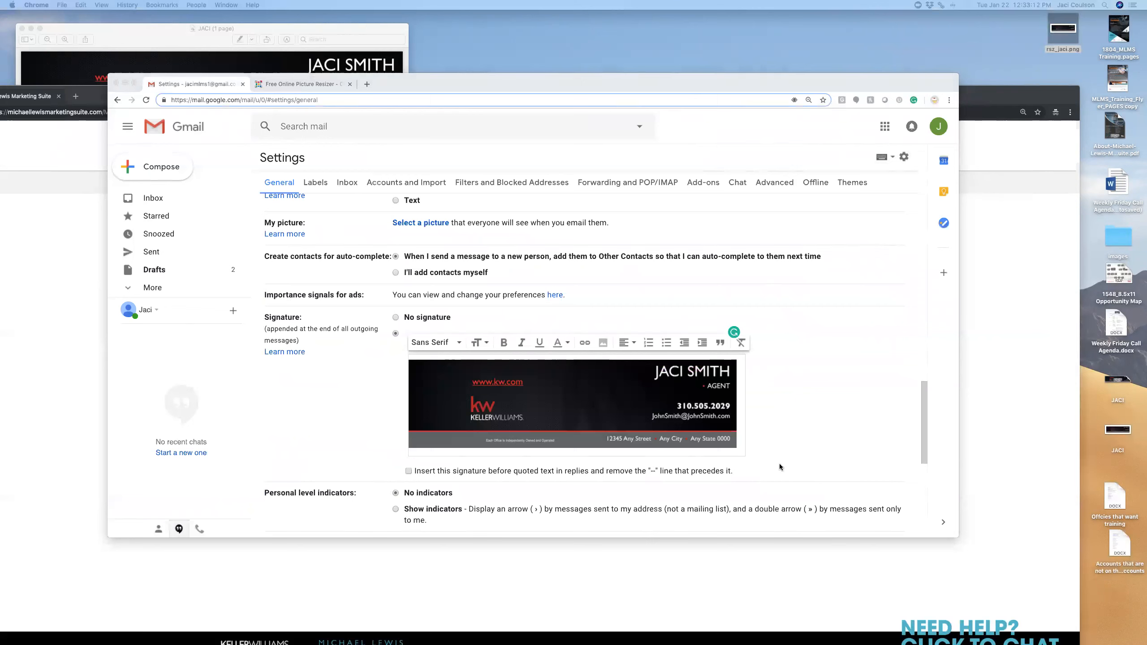
{"action": "left_click", "coordinate": [743, 439]}
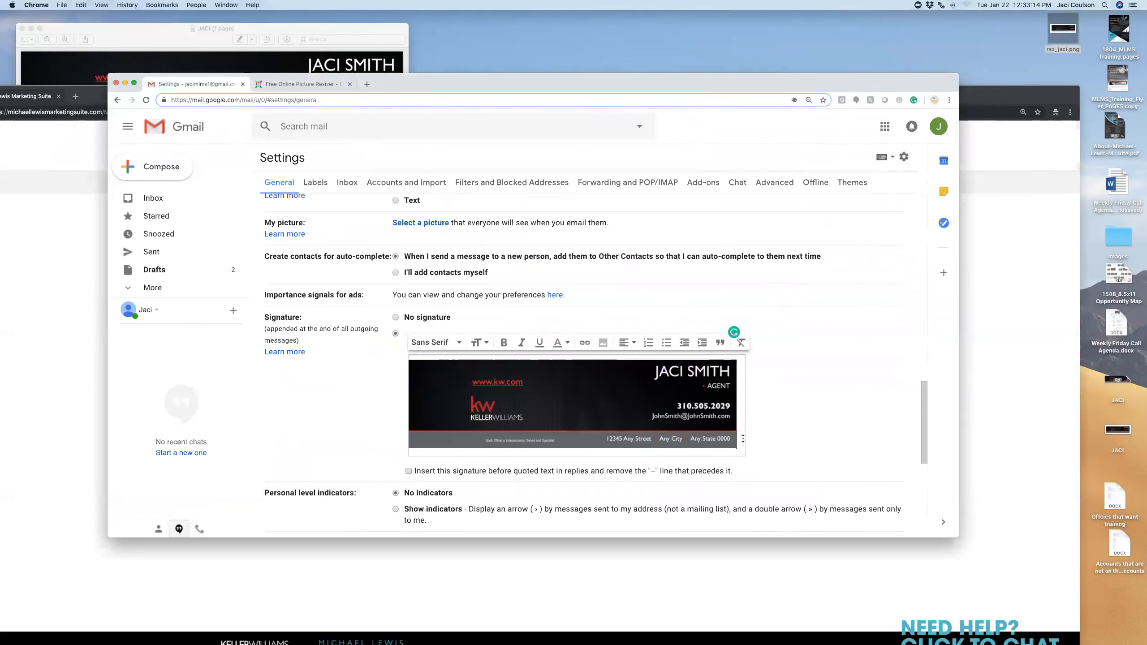
{"action": "key", "text": "Return"}
{"action": "key", "text": "Return"}
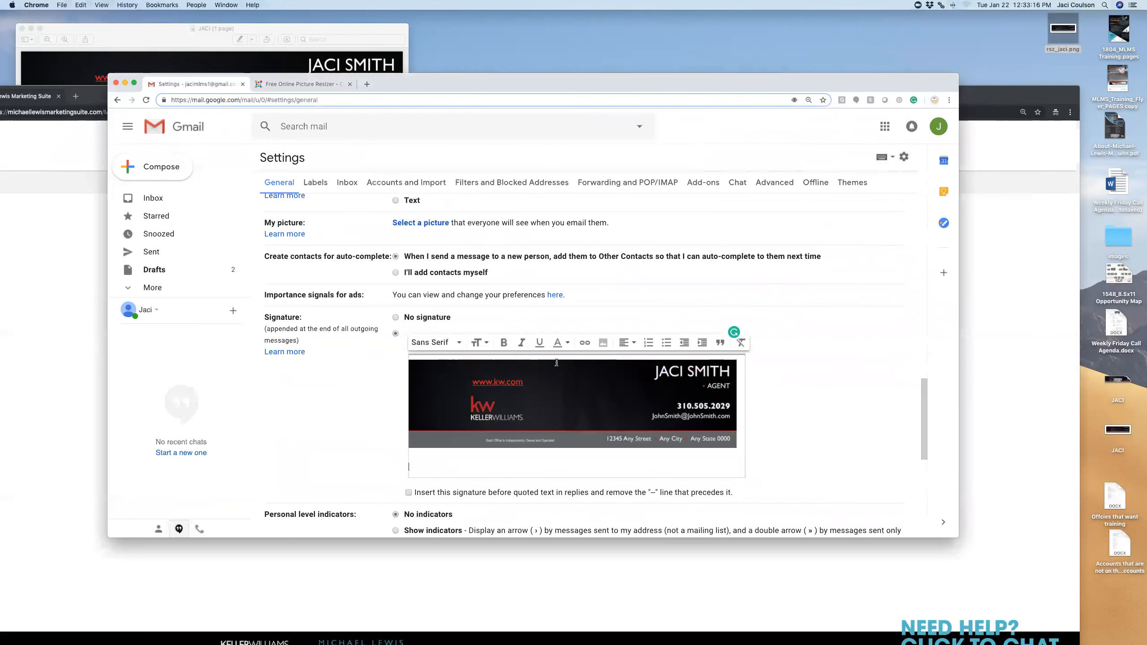
{"action": "left_click", "coordinate": [561, 385]}
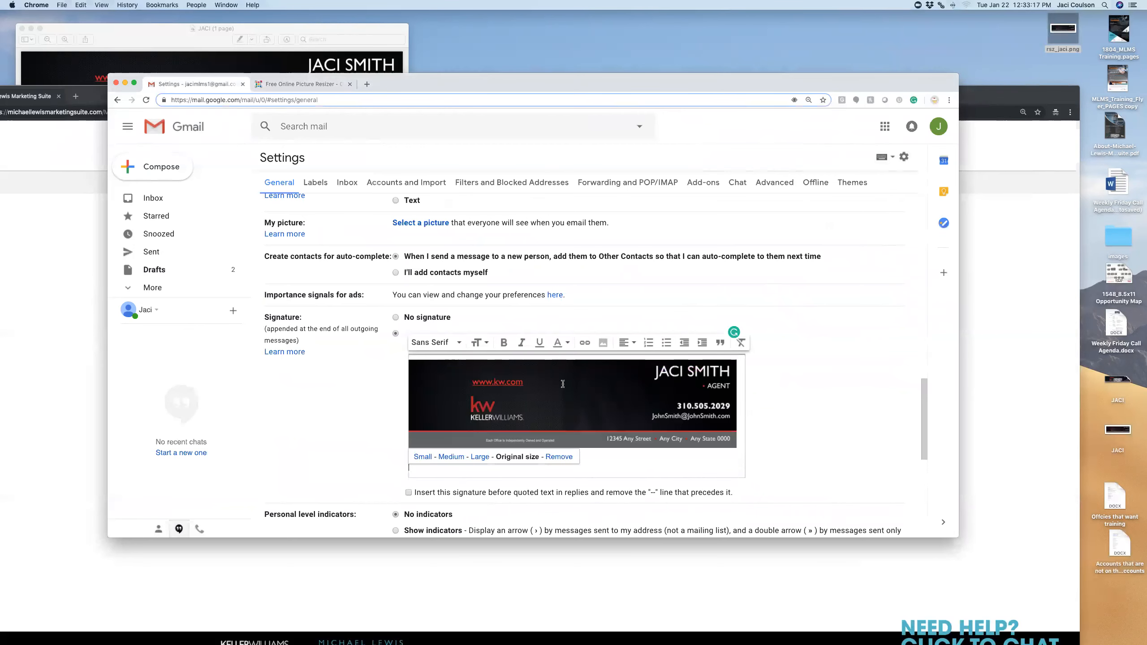
Open the Edit Link dialog for the image and cancel it without a link
{"action": "left_click", "coordinate": [582, 343]}
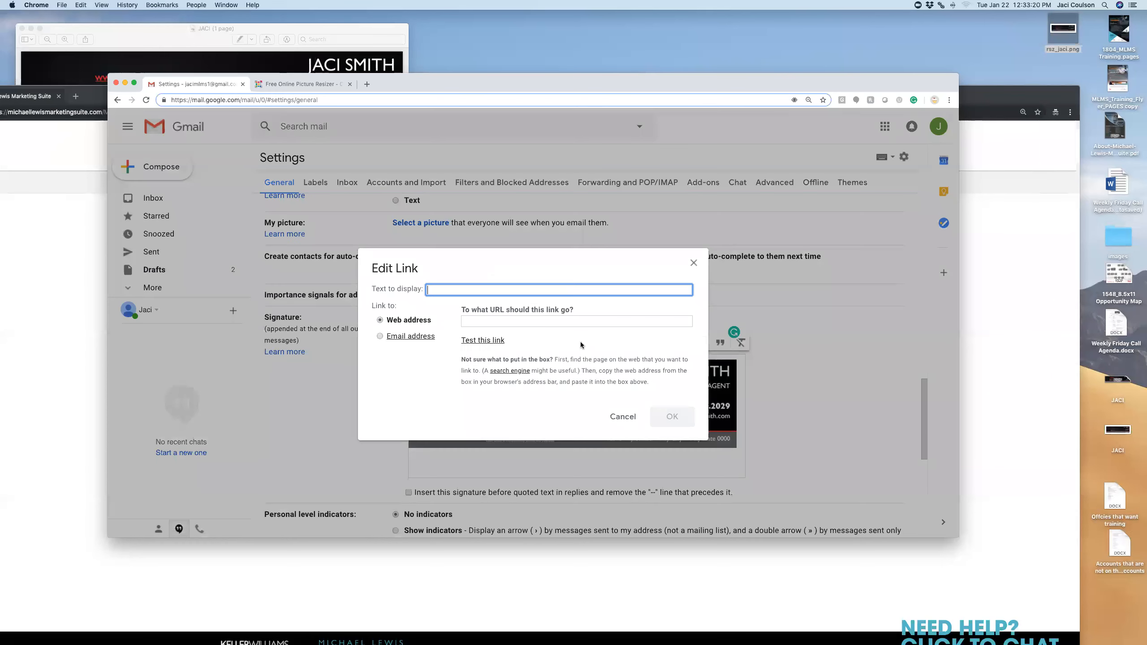
{"action": "left_click", "coordinate": [490, 321]}
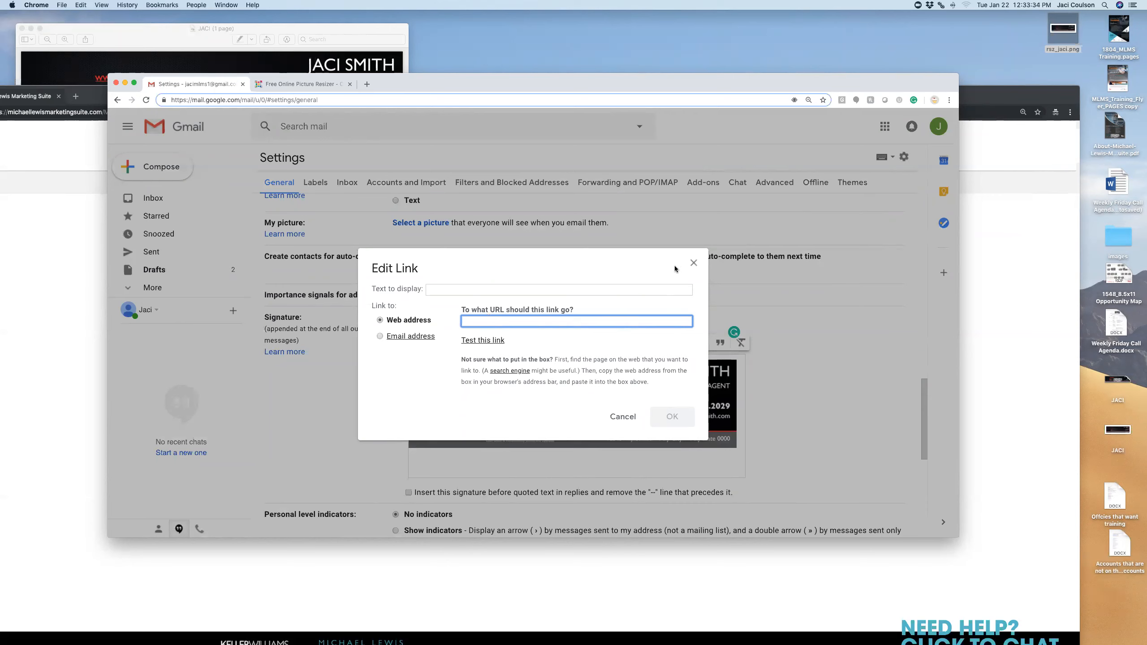
{"action": "left_click", "coordinate": [693, 263]}
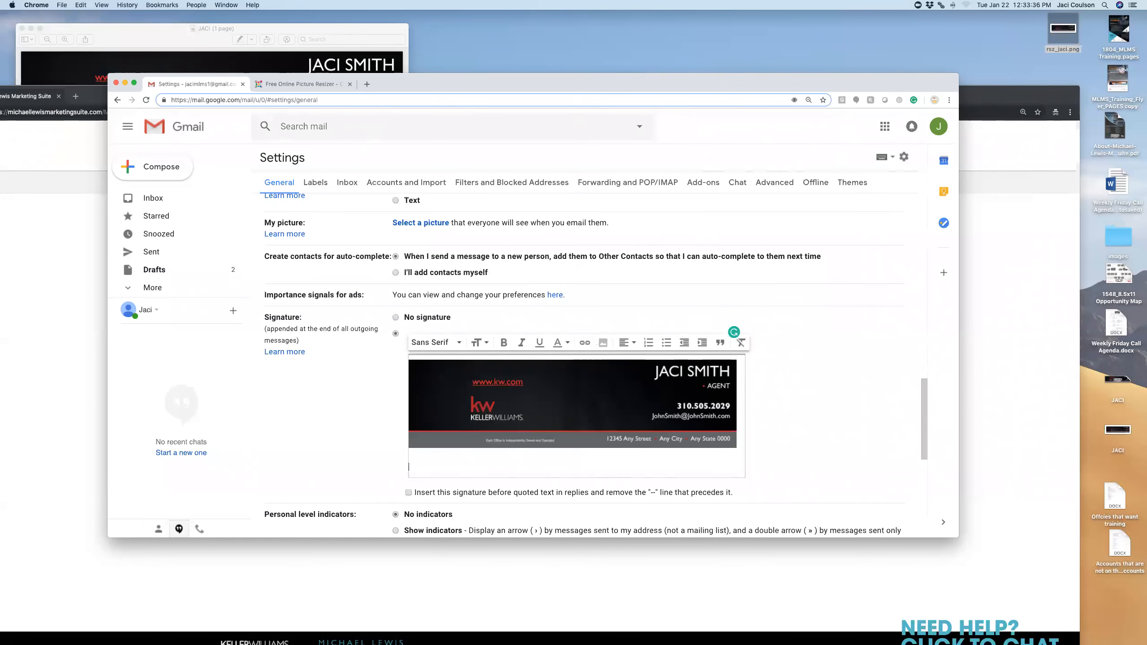
Type name, email and phone lines under the image, then delete them
{"action": "type", "text": "Smith"}
{"action": "key", "text": "Return"}
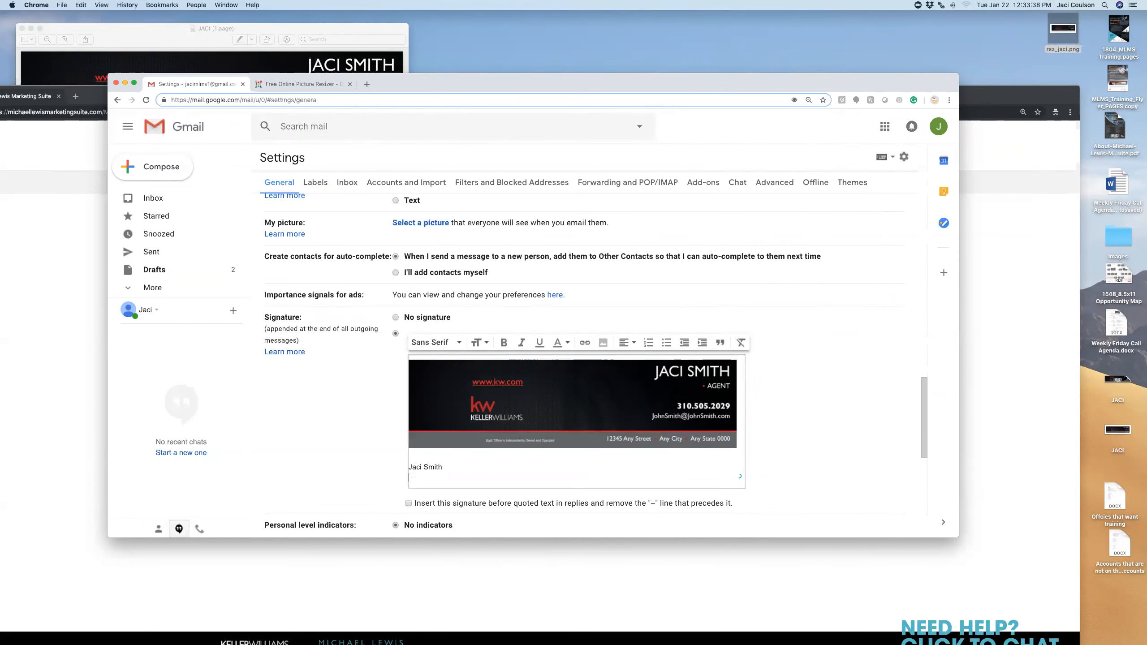
{"action": "key", "text": "Return"}
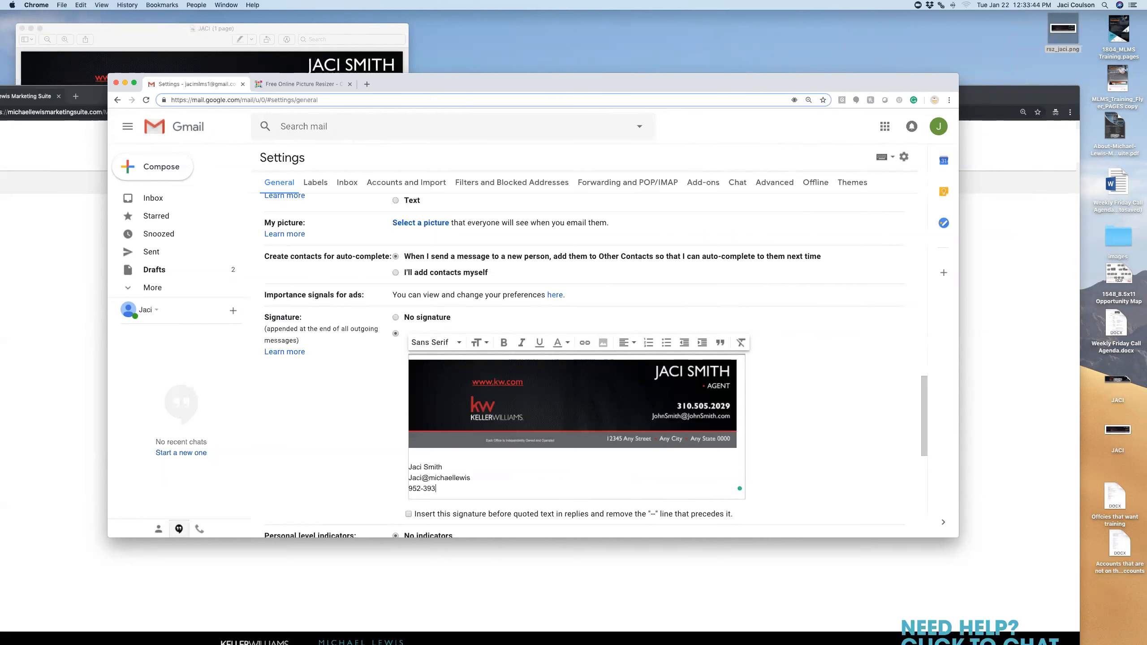
{"action": "type", "text": "0000"}
{"action": "key", "text": "Return"}
{"action": "key", "text": "Return"}
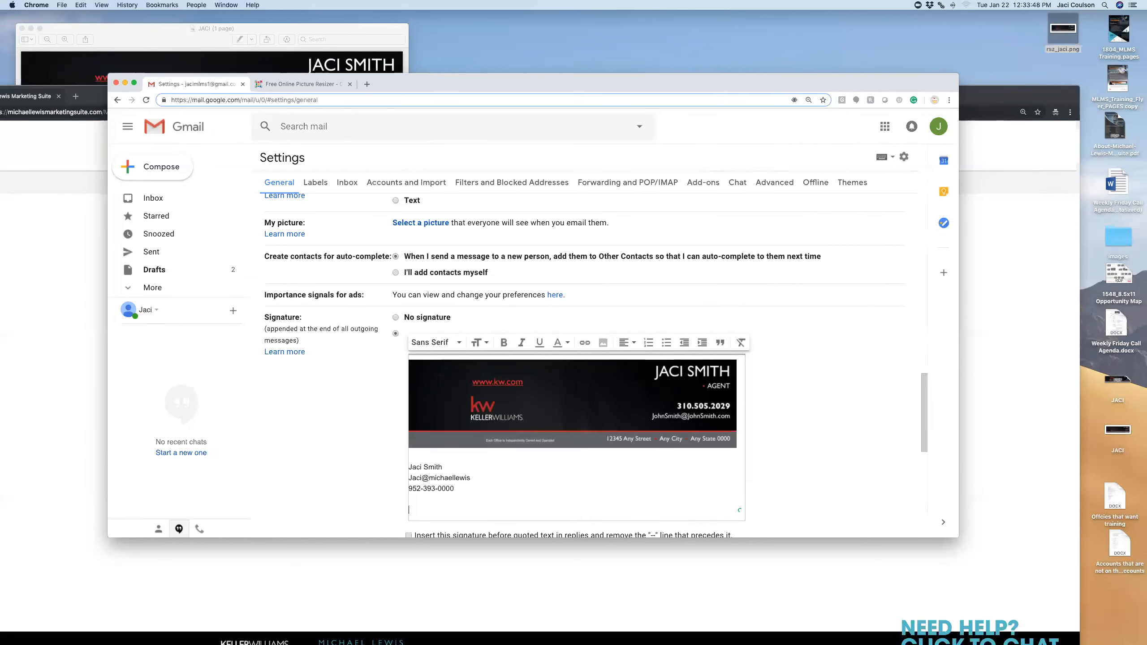
{"action": "left_click_drag", "start_coordinate": [462, 495], "coordinate": [408, 467]}
{"action": "key", "text": "BackSpace"}
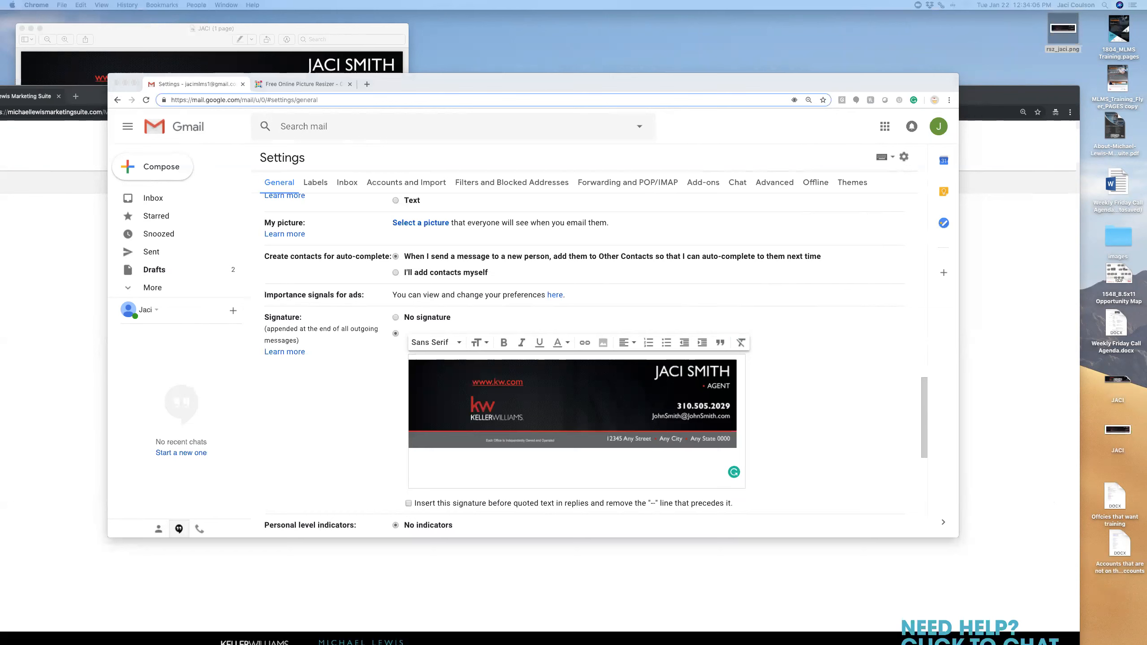
Paste the support text below the banner with blank lines above it, then maximize the Marketing Suite window
{"action": "left_click", "coordinate": [429, 461]}
{"action": "right_click", "coordinate": [418, 460]}
{"action": "left_click", "coordinate": [438, 518]}
{"action": "scroll", "coordinate": [549, 332], "scroll_direction": "up", "scroll_amount": 3}
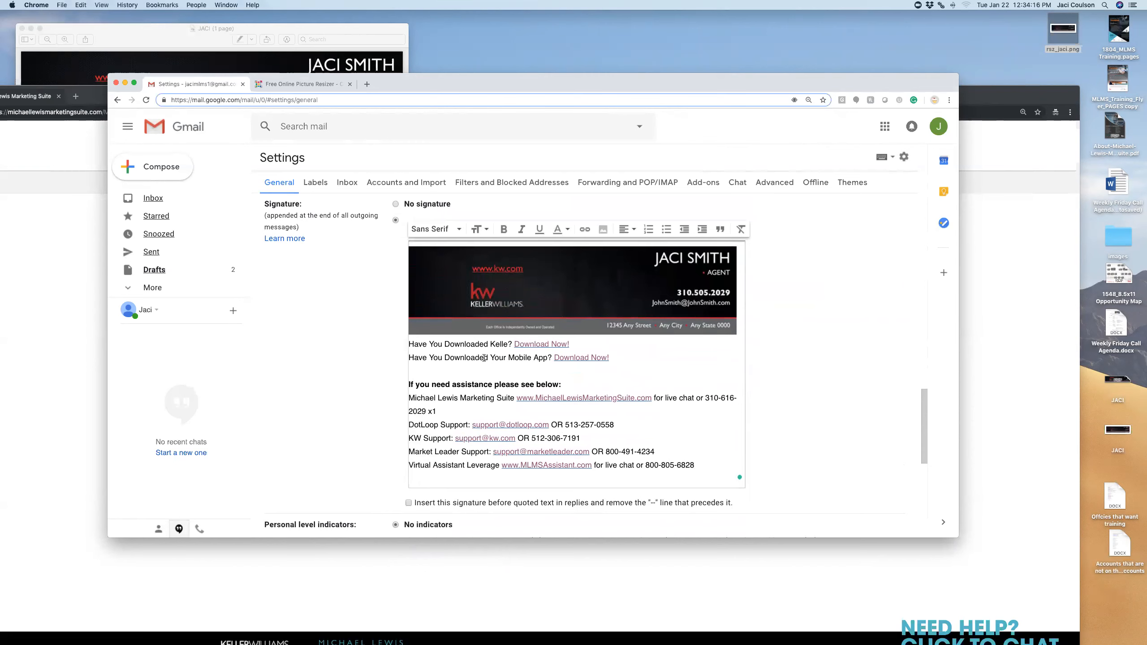
{"action": "key", "text": "Return"}
{"action": "key", "text": "Return"}
{"action": "scroll", "coordinate": [478, 397], "scroll_direction": "down", "scroll_amount": 1}
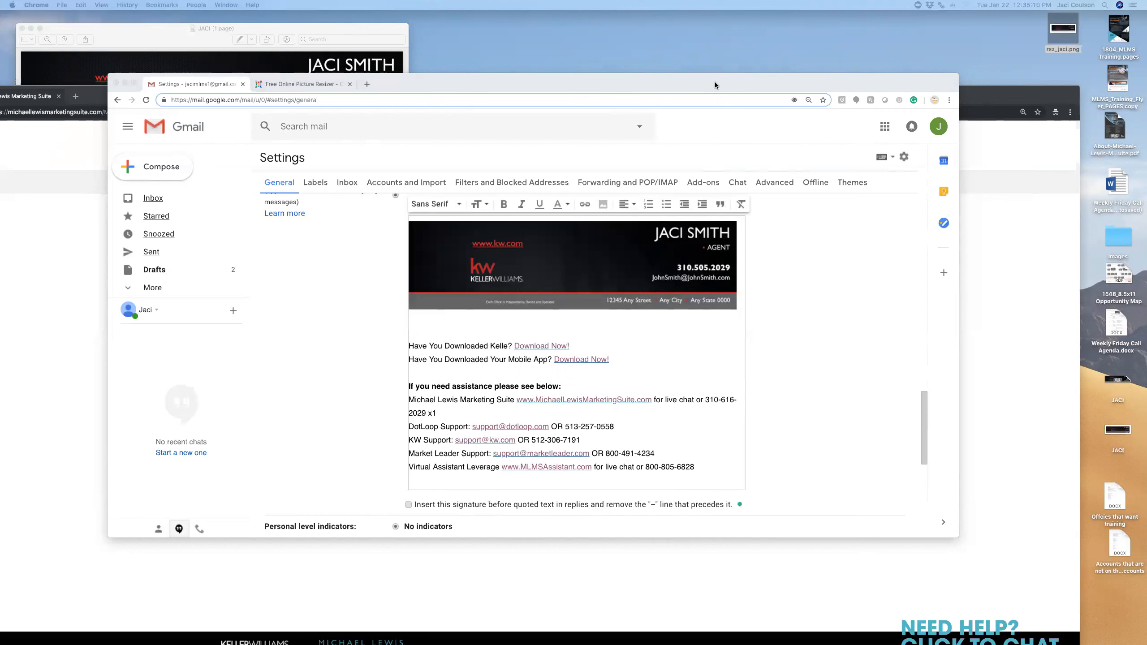
{"action": "double_click", "coordinate": [973, 88]}
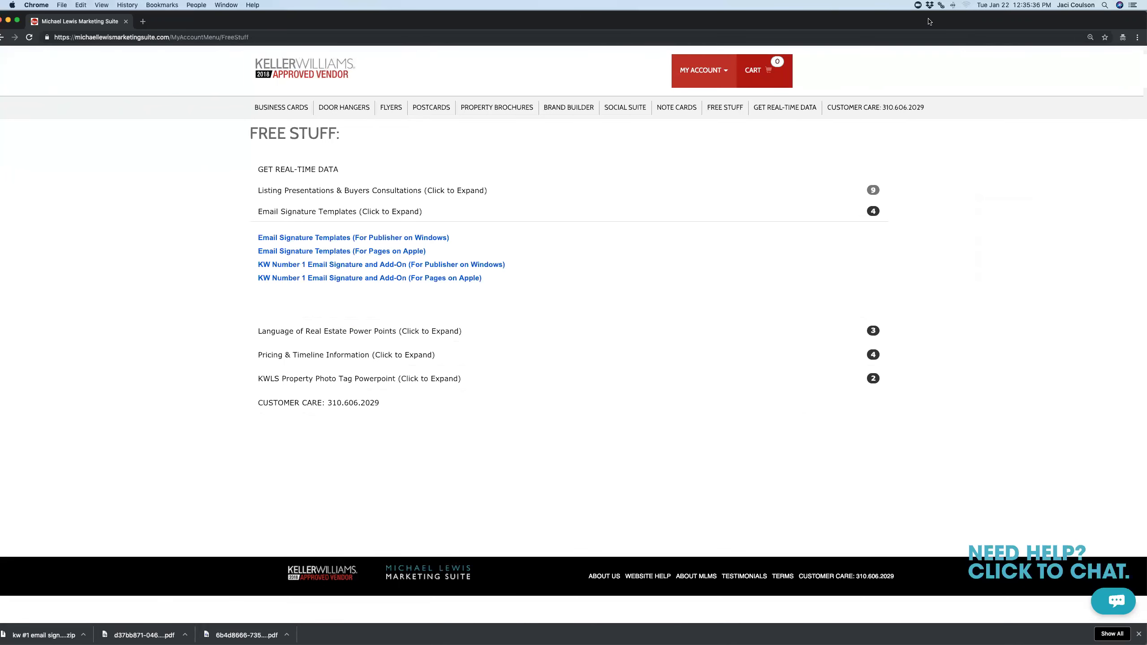
{"action": "left_click_drag", "start_coordinate": [940, 20], "coordinate": [953, 20]}
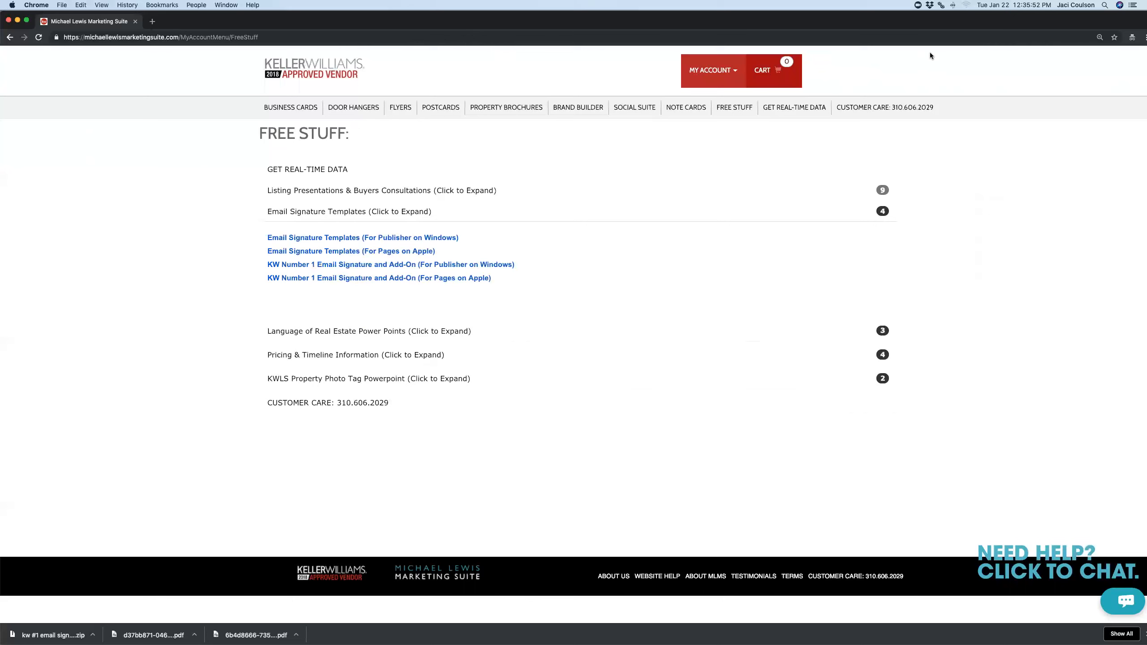
{"action": "left_click", "coordinate": [348, 72]}
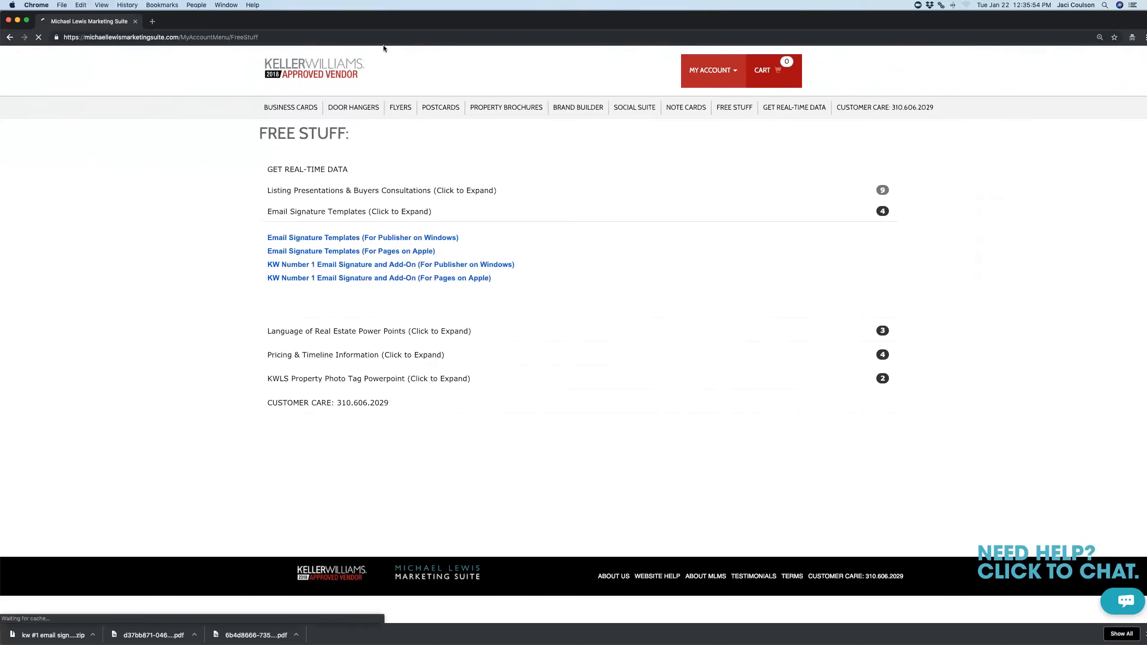